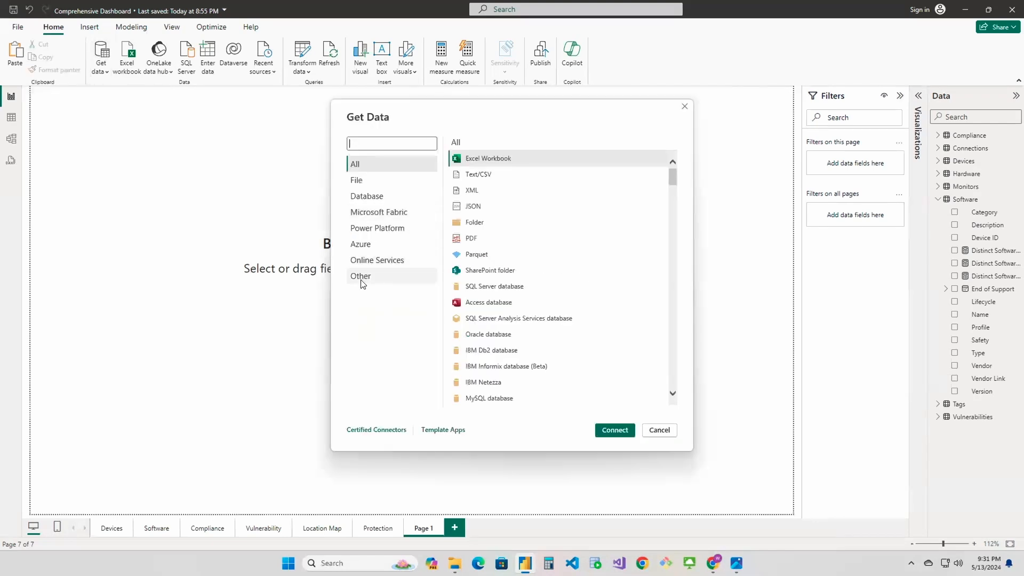
- Open the connection setup of the OTbase (Custom) connector from the Other data sources
click(361, 277)
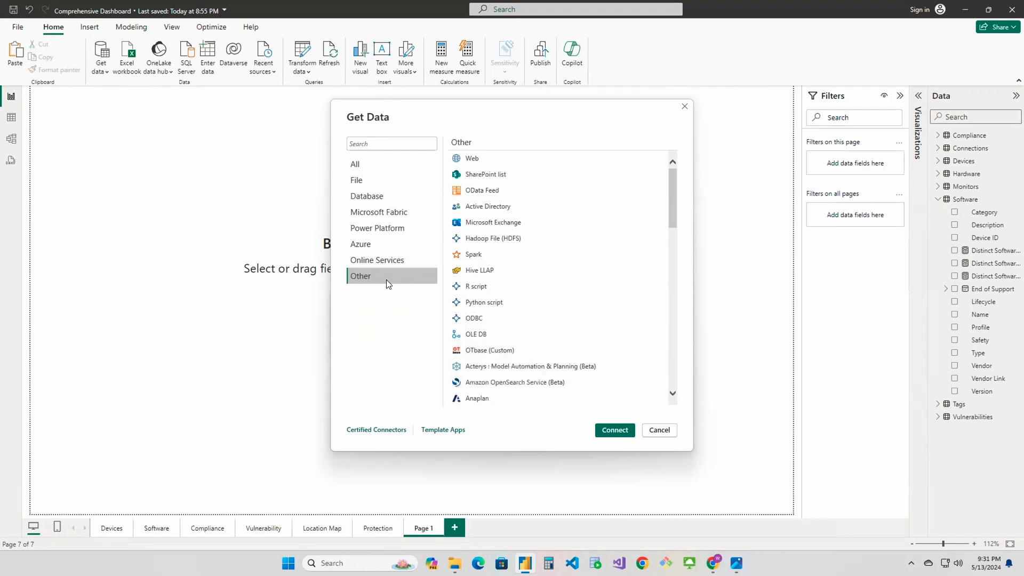
click(489, 350)
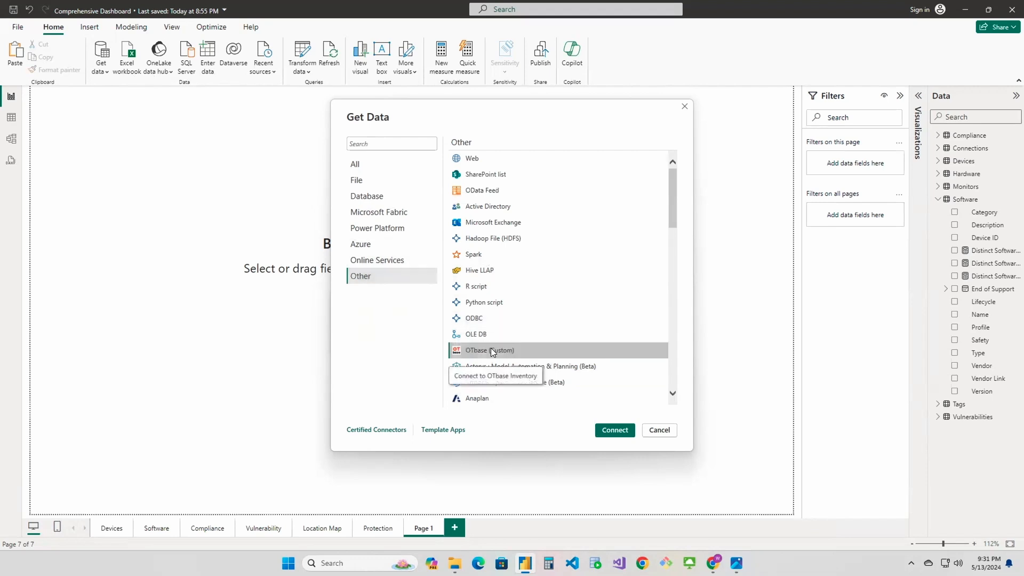
click(617, 429)
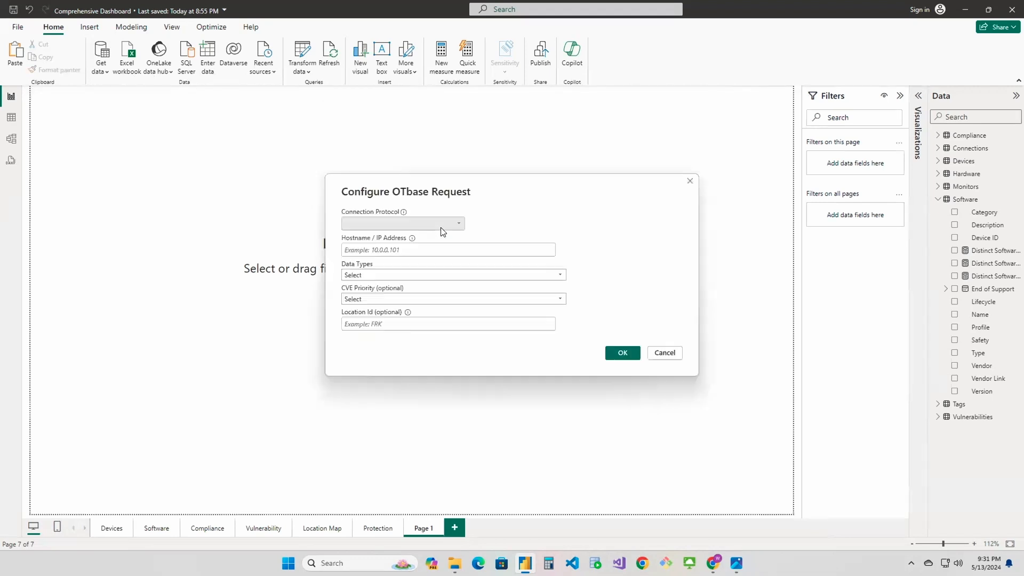
- Examine the connection protocol, data type and CVE priority options of the OTbase request, and dismiss it without connecting
click(404, 223)
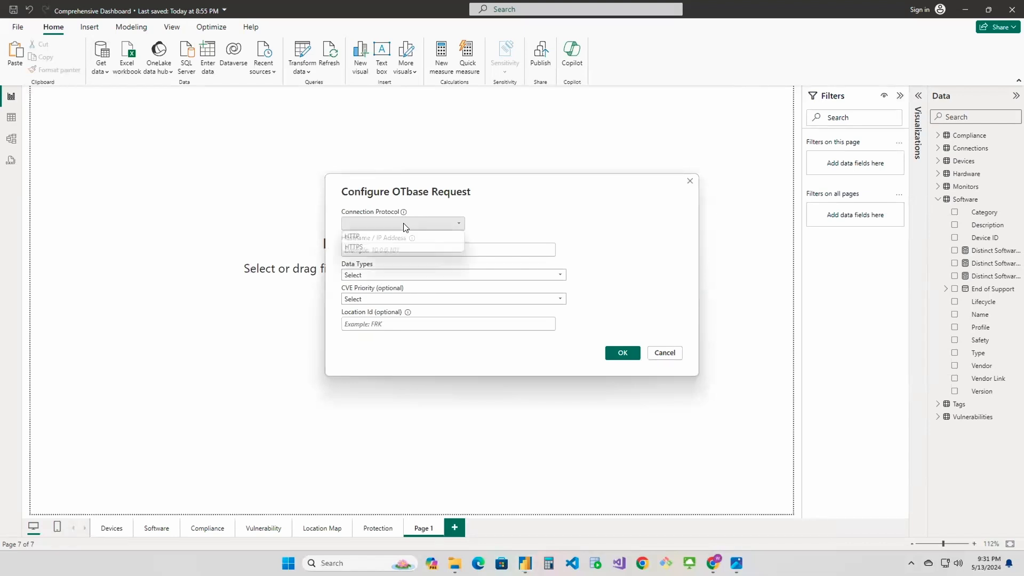
click(502, 205)
click(385, 275)
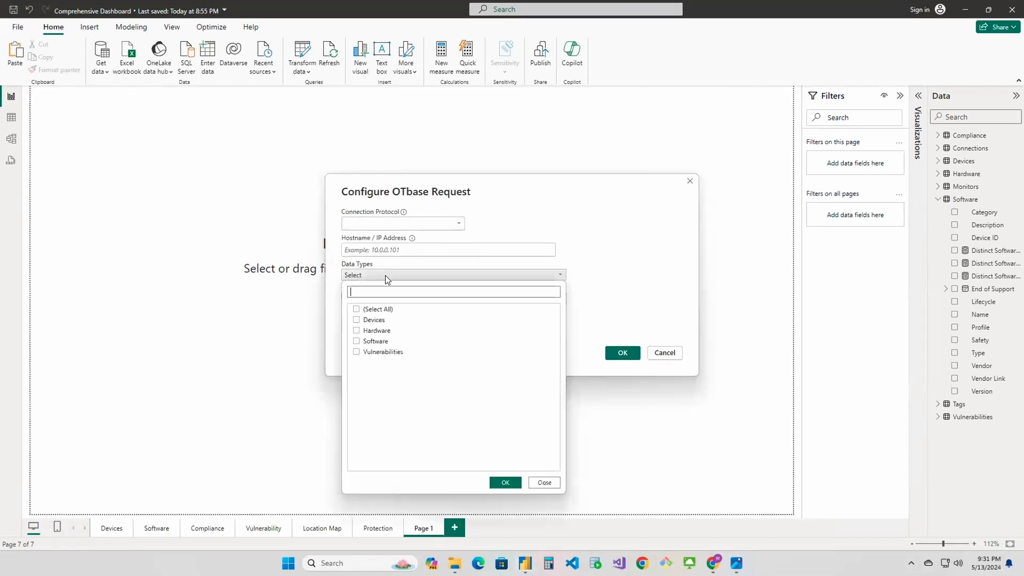
click(579, 294)
click(362, 300)
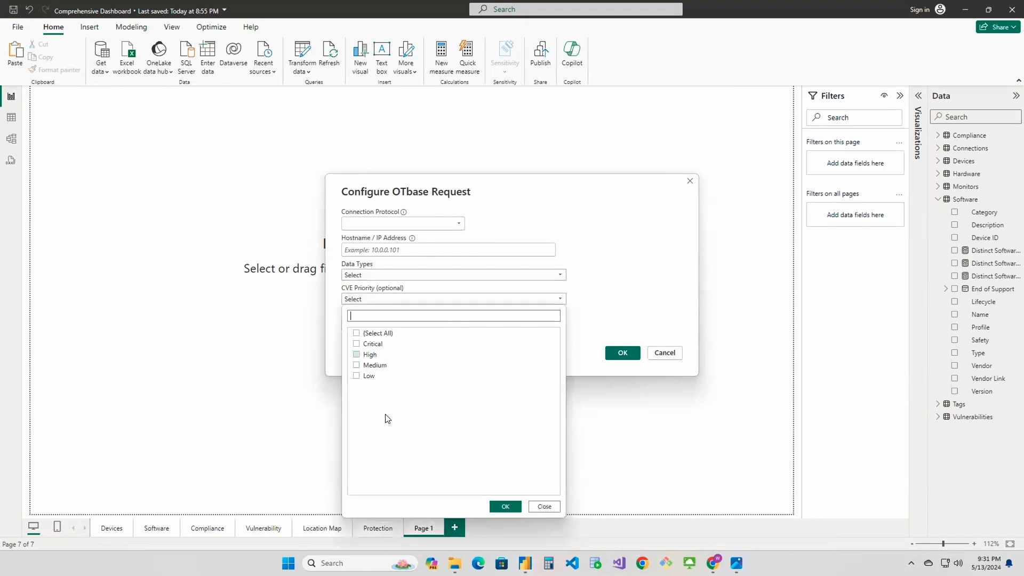
click(544, 507)
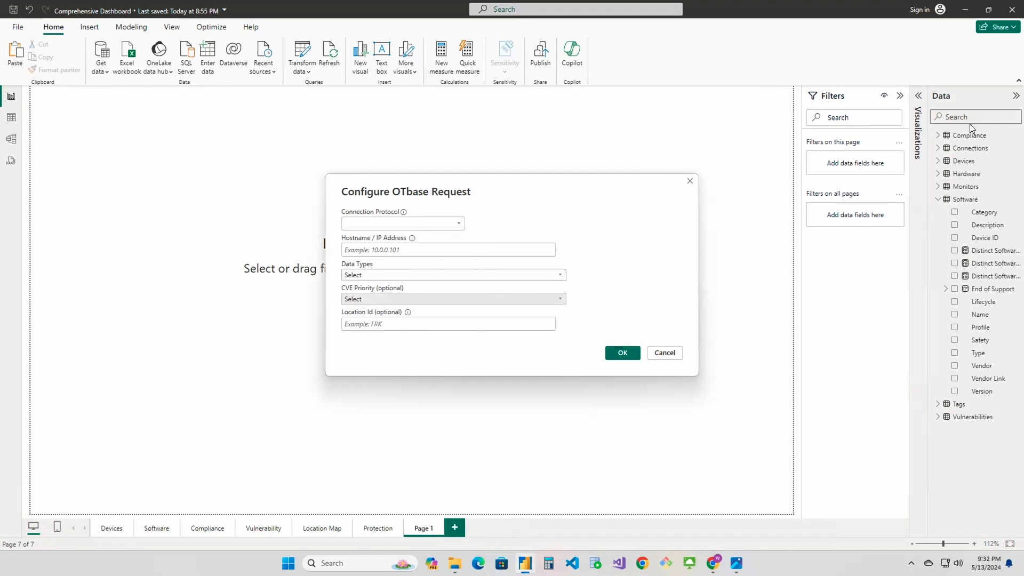
click(663, 353)
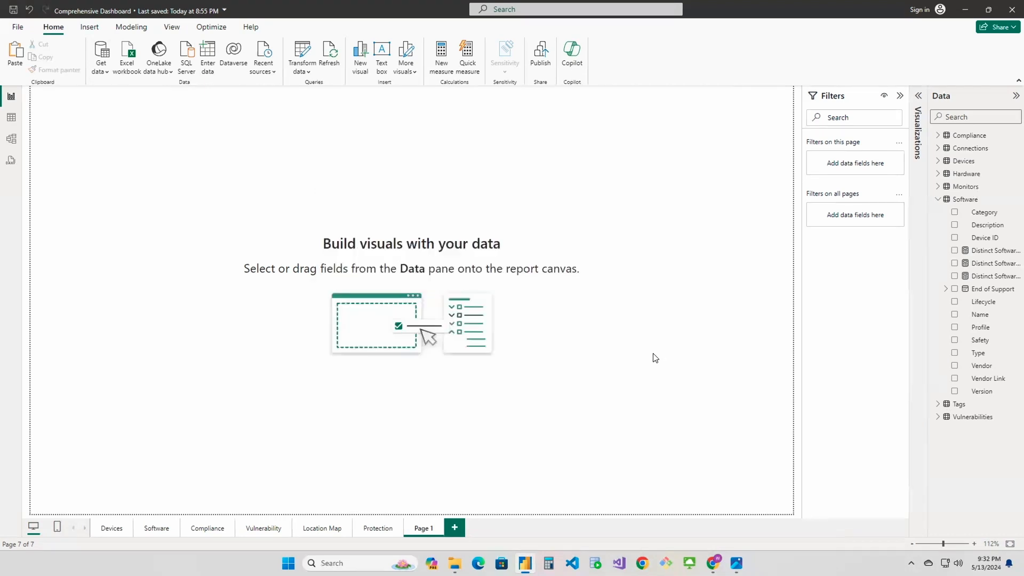
- Set the wallpaper of report page Page 1 to the image maxresdefault.png from the Downloads folder
click(918, 96)
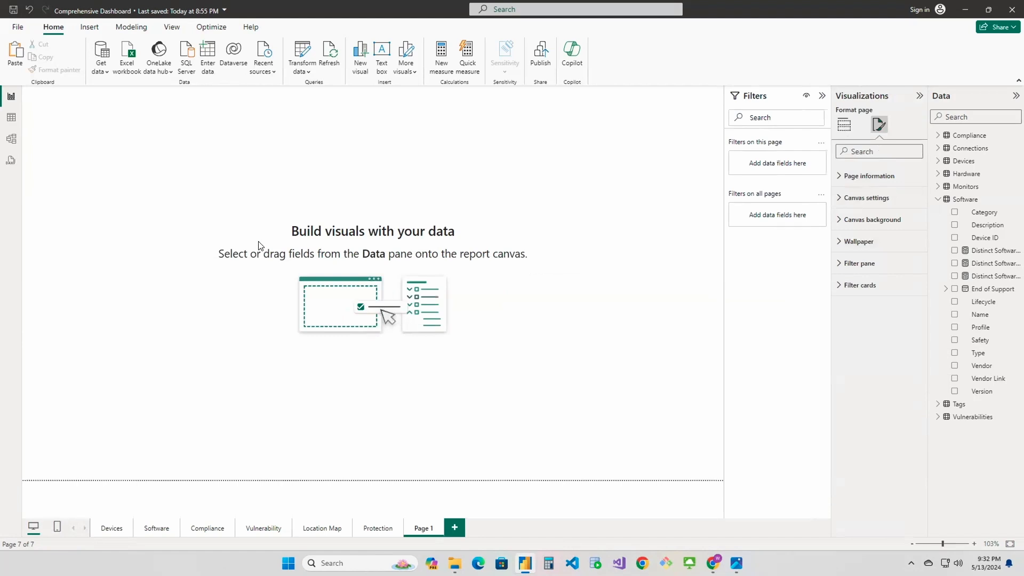
click(837, 243)
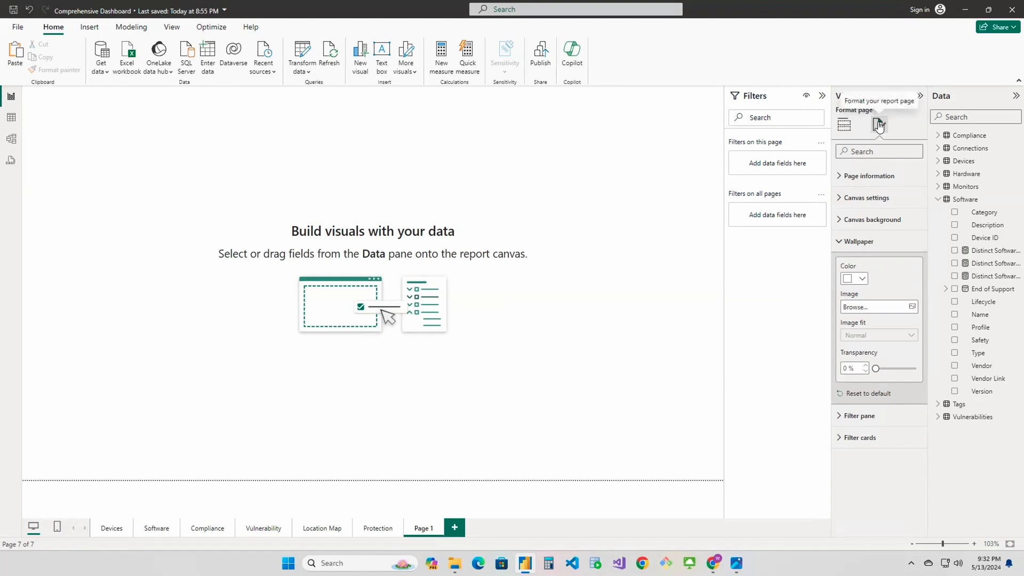
click(903, 309)
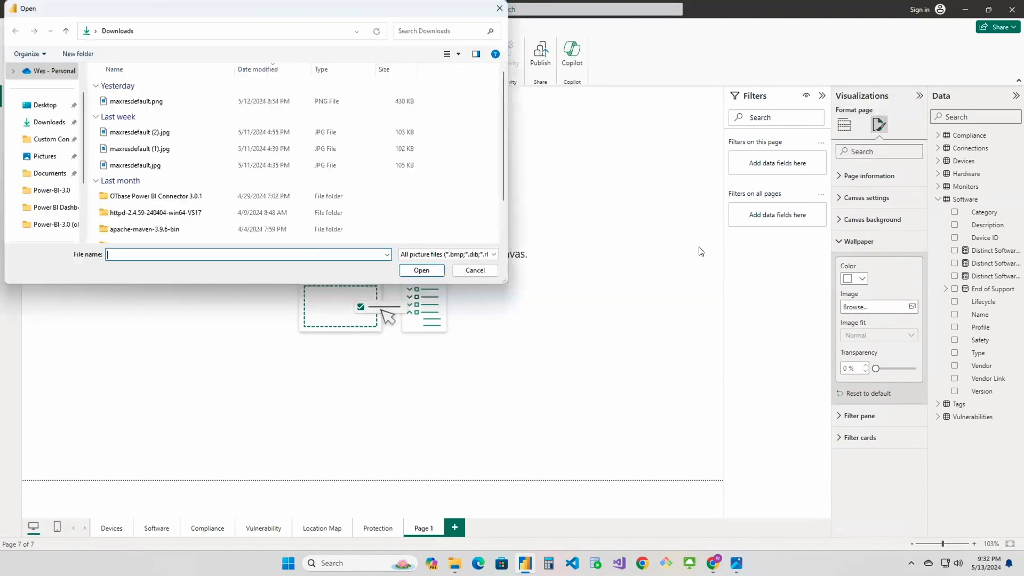
double_click(159, 103)
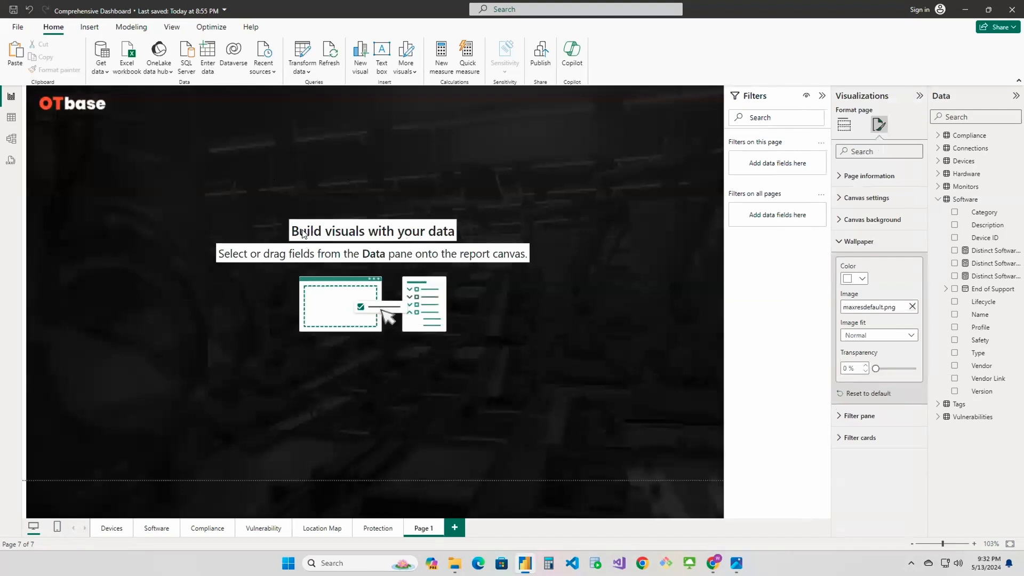
- Add a Card (new) visual to the page, shrink it and place it in the upper middle below the OTbase logo level
click(285, 171)
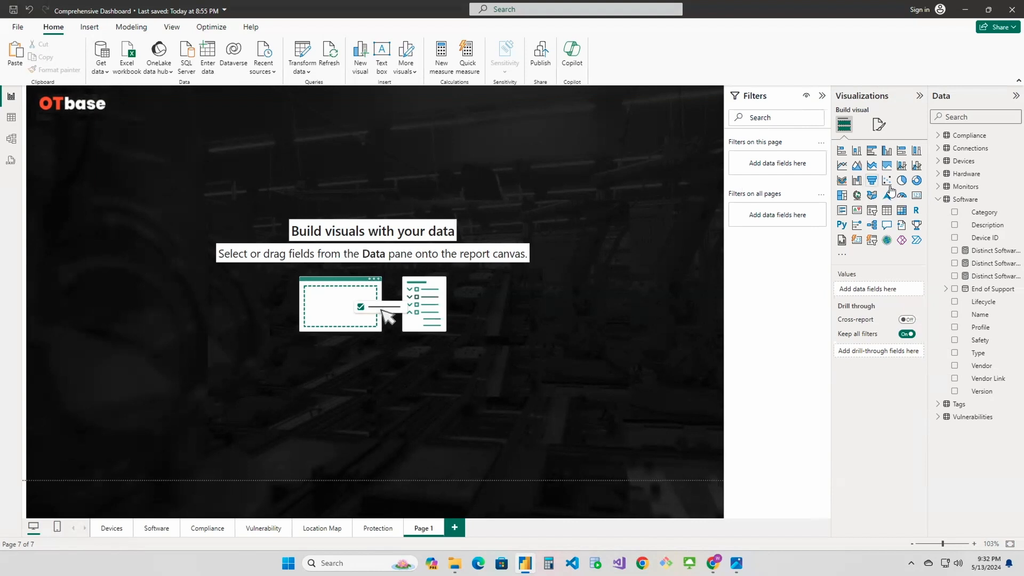
click(857, 241)
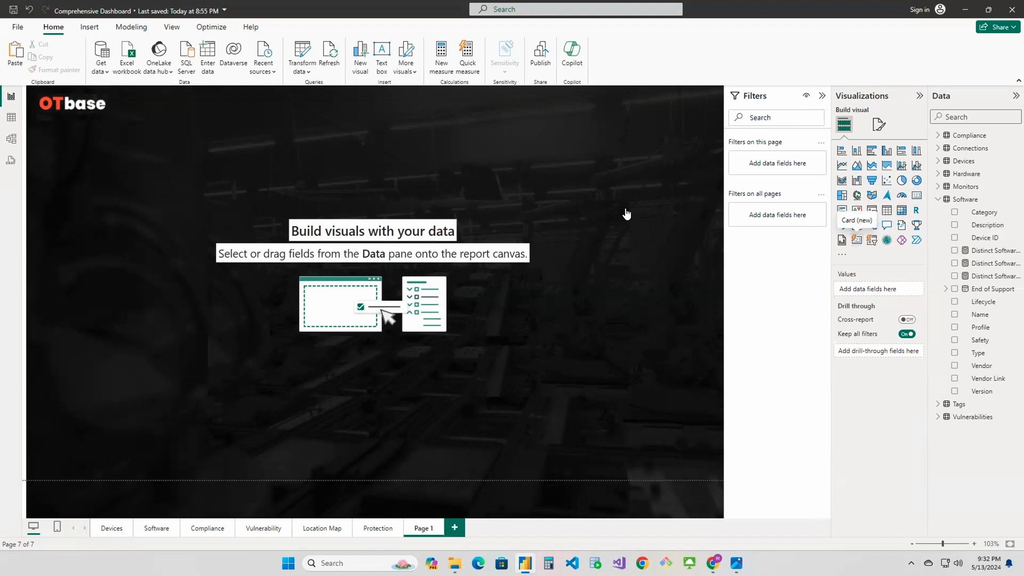
drag(145, 154, 278, 191)
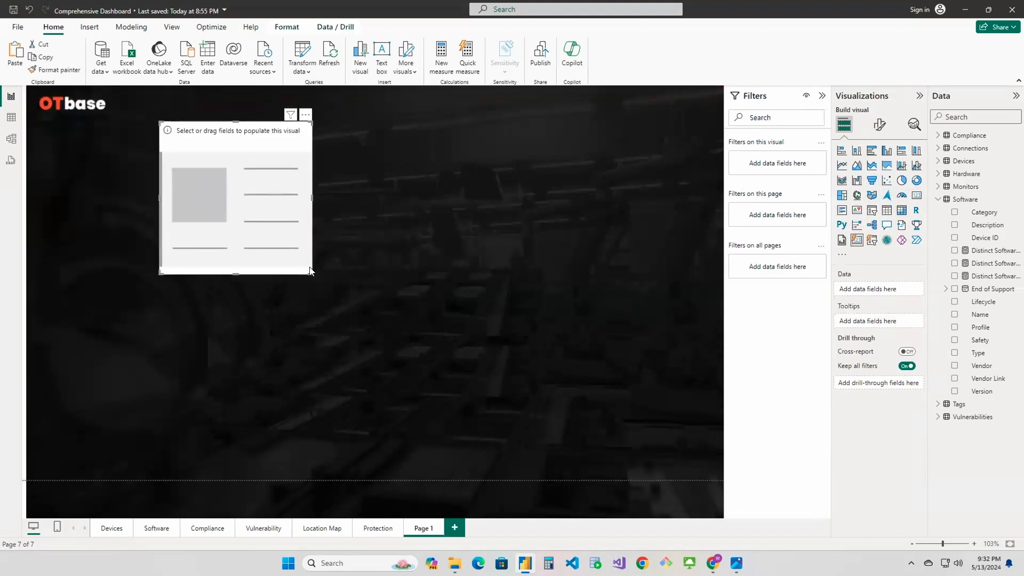
drag(311, 273, 338, 193)
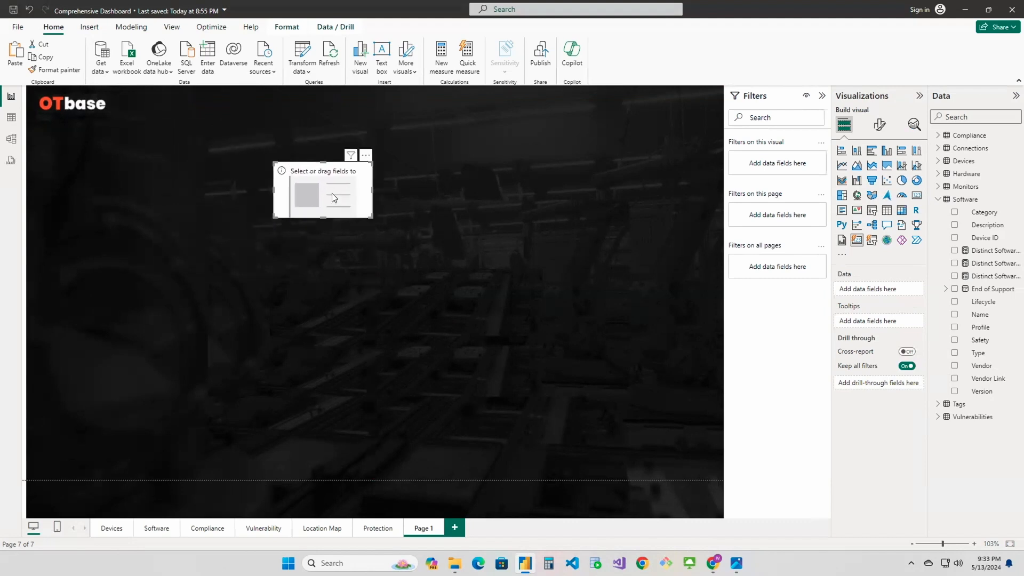
click(366, 241)
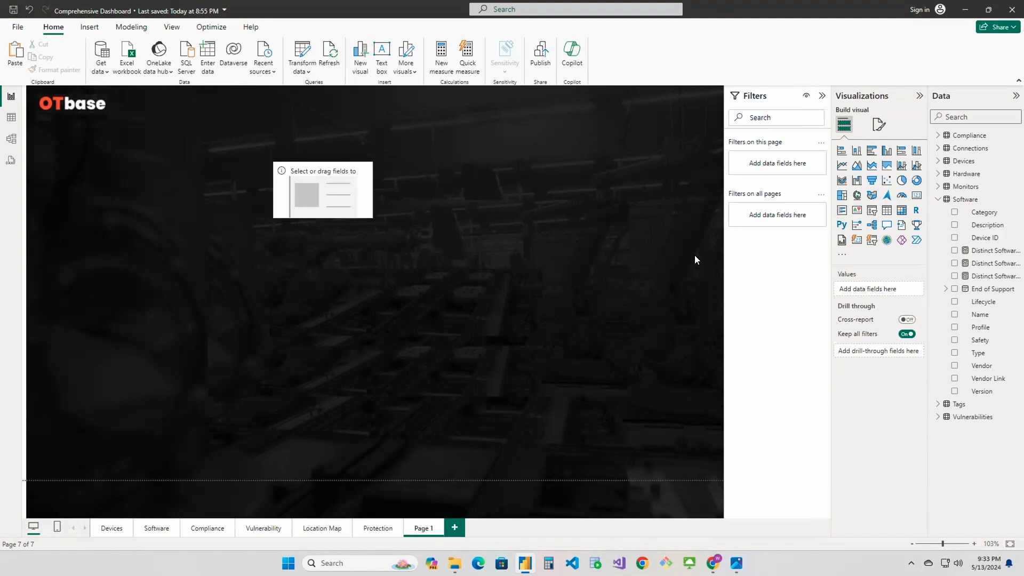
- Add a treemap against the page's right edge, top-aligned with the card, and widen it towards the card
click(842, 195)
drag(228, 334, 683, 200)
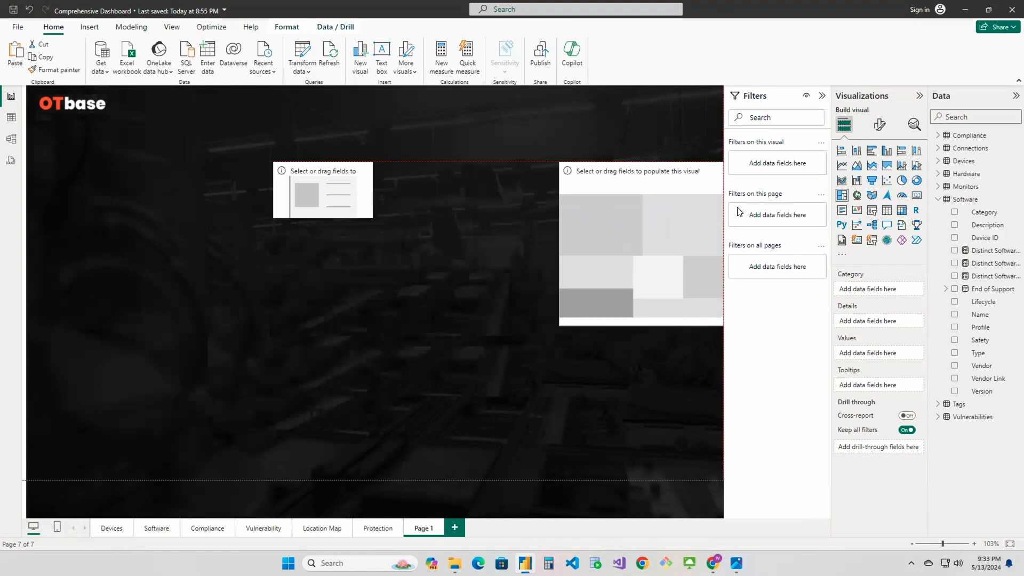
drag(559, 241, 533, 246)
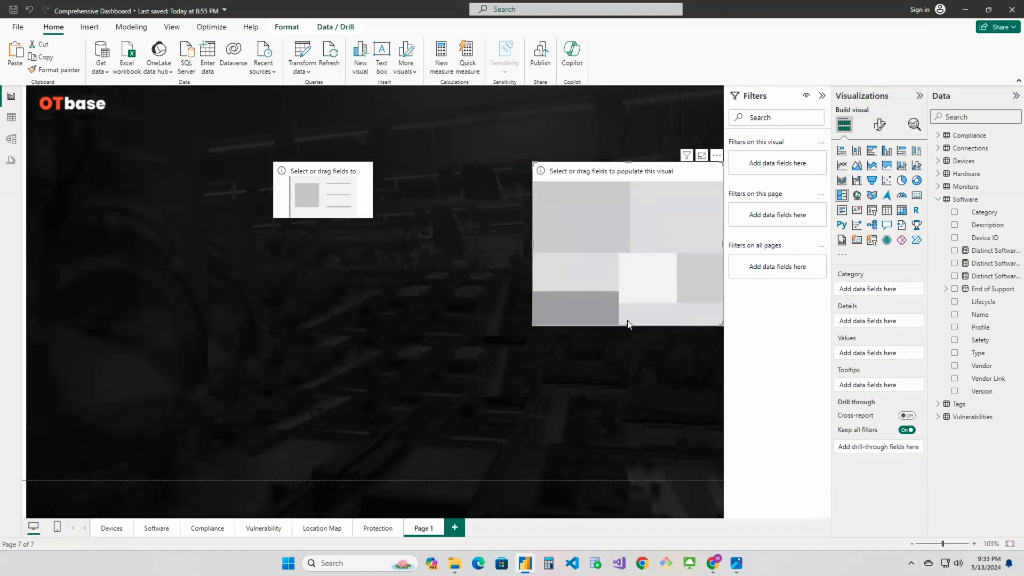
click(720, 335)
- Add a stacked bar chart against the page's left edge, matching the treemap's top edge and height
click(842, 150)
drag(238, 345, 108, 203)
drag(185, 240, 197, 240)
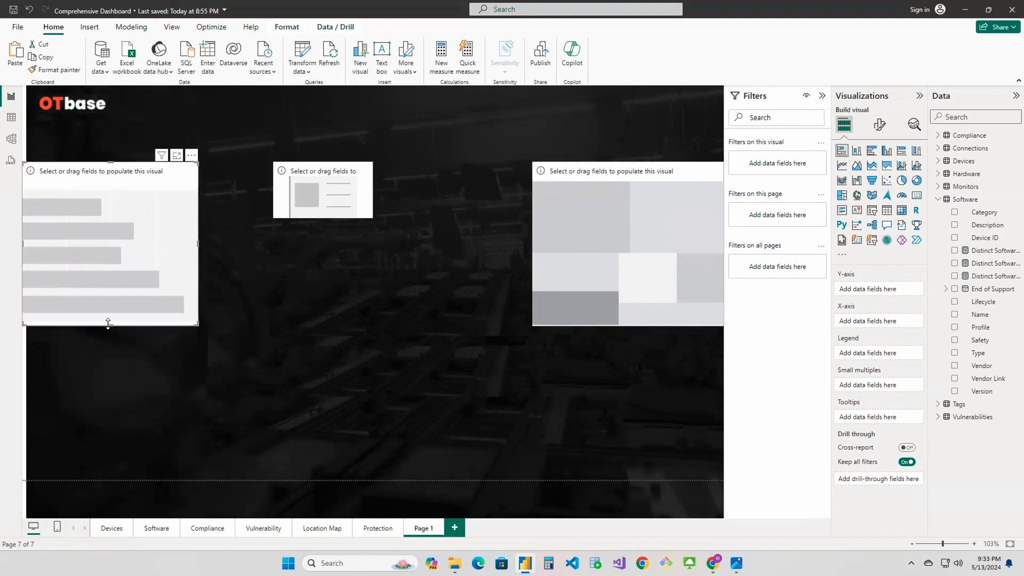
mouse_move(108, 324)
mouse_down()
mouse_move(108, 342)
mouse_move(110, 326)
mouse_up()
click(313, 270)
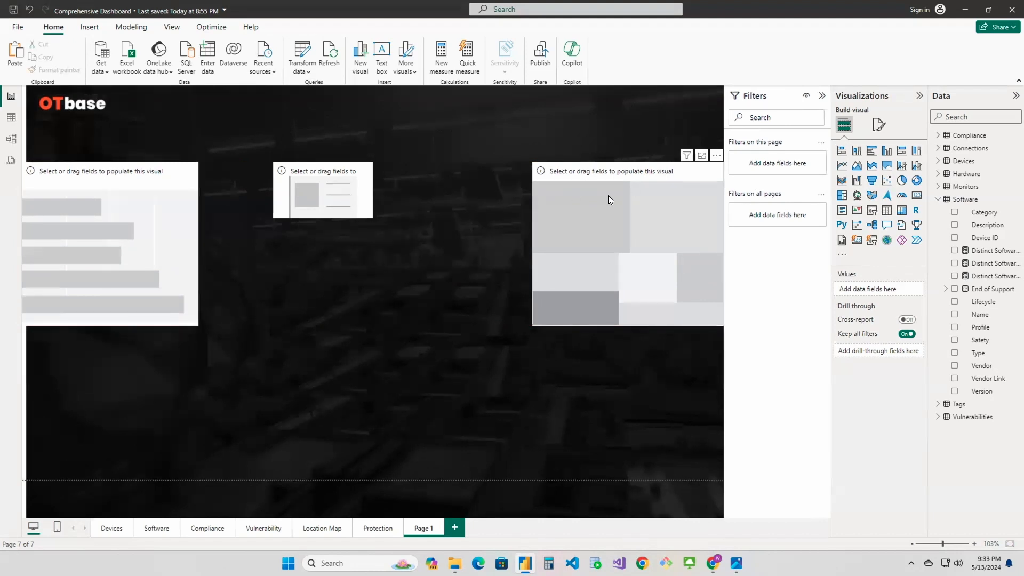
- Add a table across the lower left half of the page and place a copy of it in the lower right half
click(887, 211)
drag(197, 403, 372, 408)
key(ctrl+v)
drag(296, 386, 621, 390)
click(375, 299)
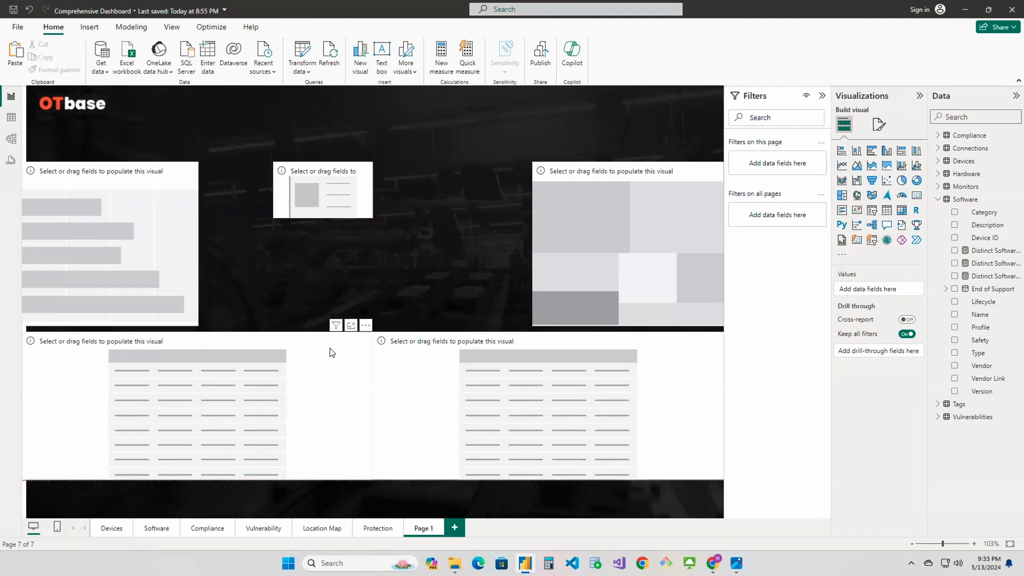
- Fill the card with the Device ID field of the Software table, summarized as a count
click(314, 183)
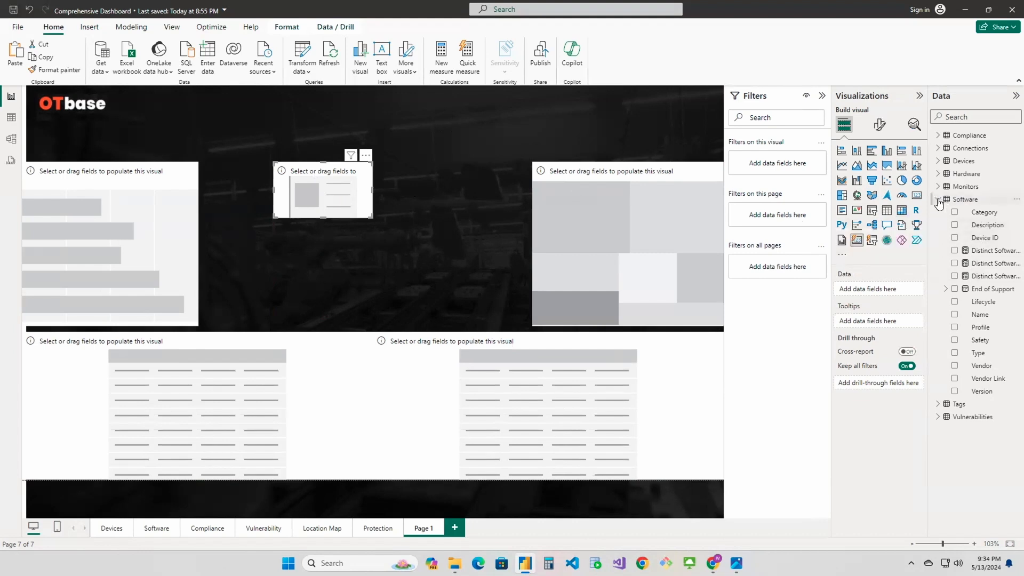
drag(983, 238, 886, 288)
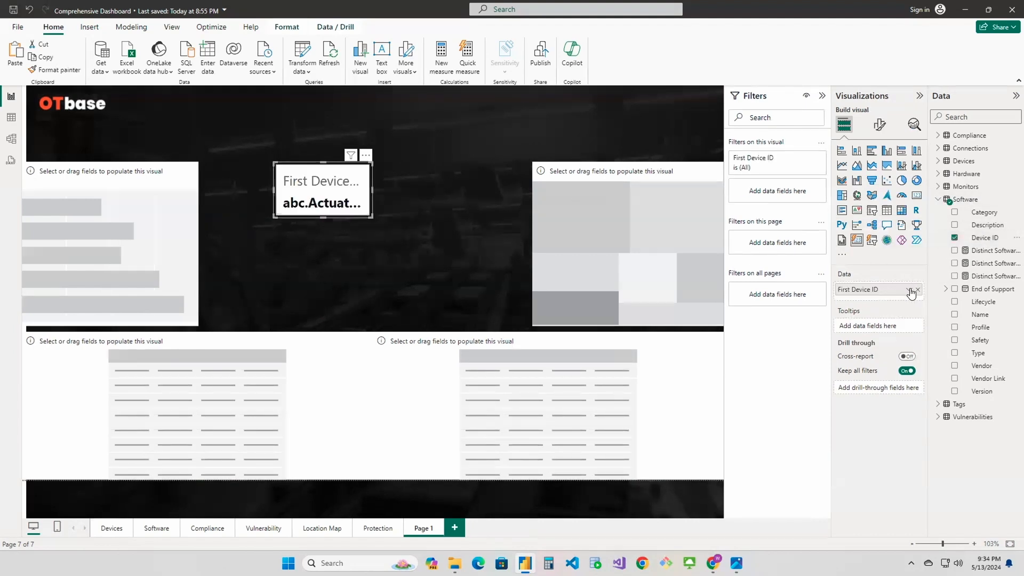
click(909, 290)
click(935, 359)
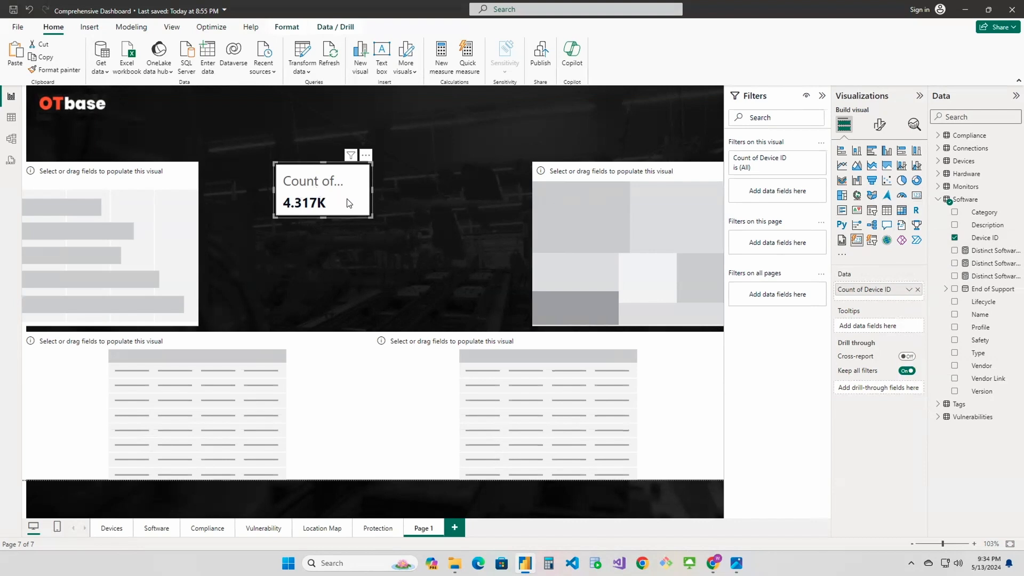
- Rename the card's Device ID count to "OT Devices" for this visual
click(909, 290)
click(939, 306)
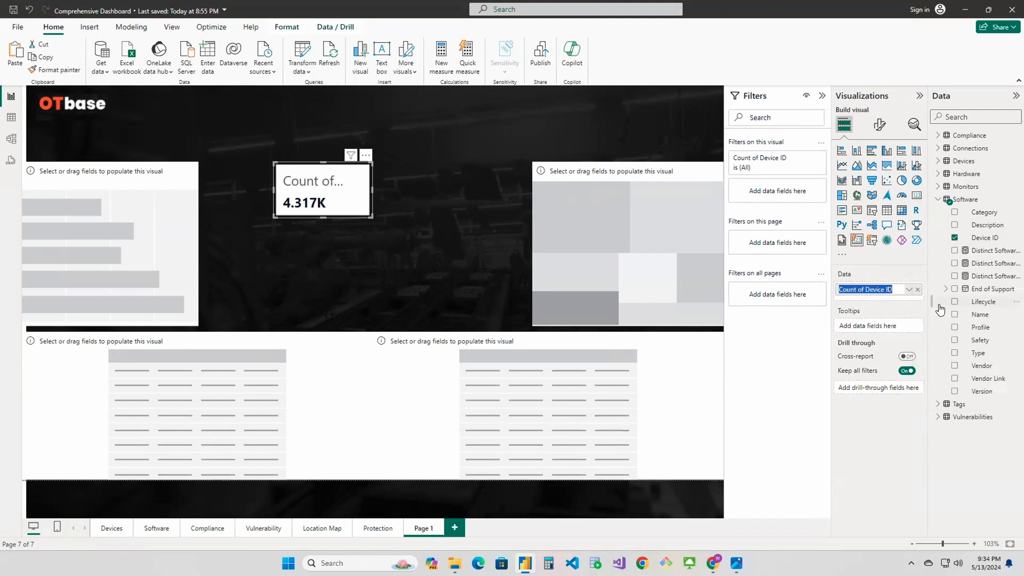
text(OT Devices)
key(Return)
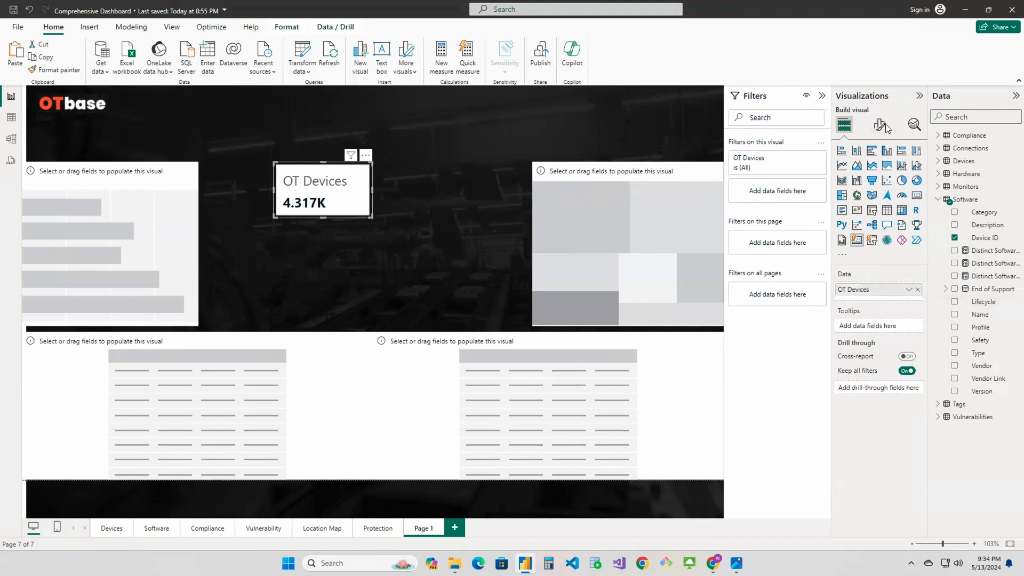
- Turn off the background and border of the OT Devices card
click(878, 125)
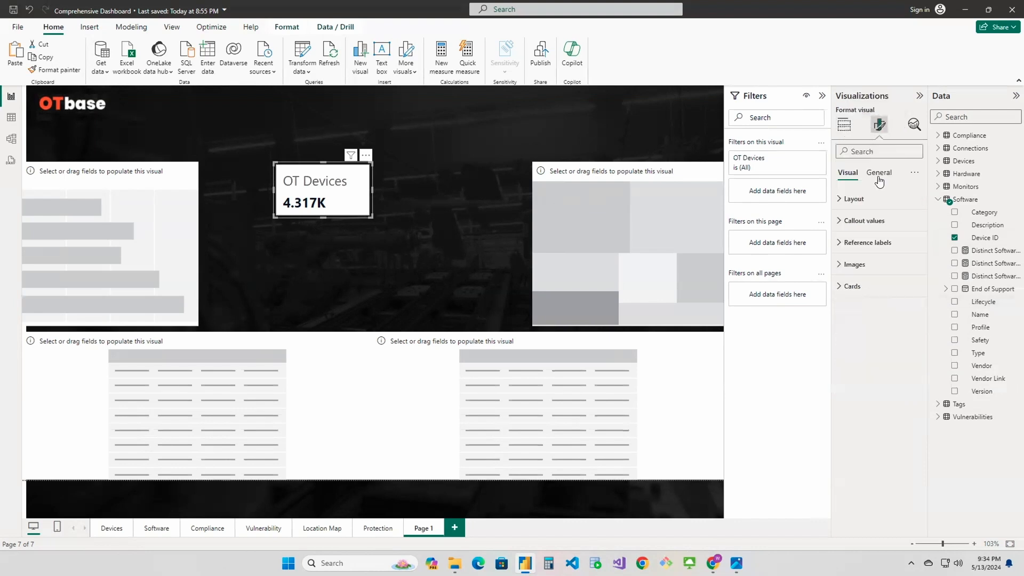
click(852, 286)
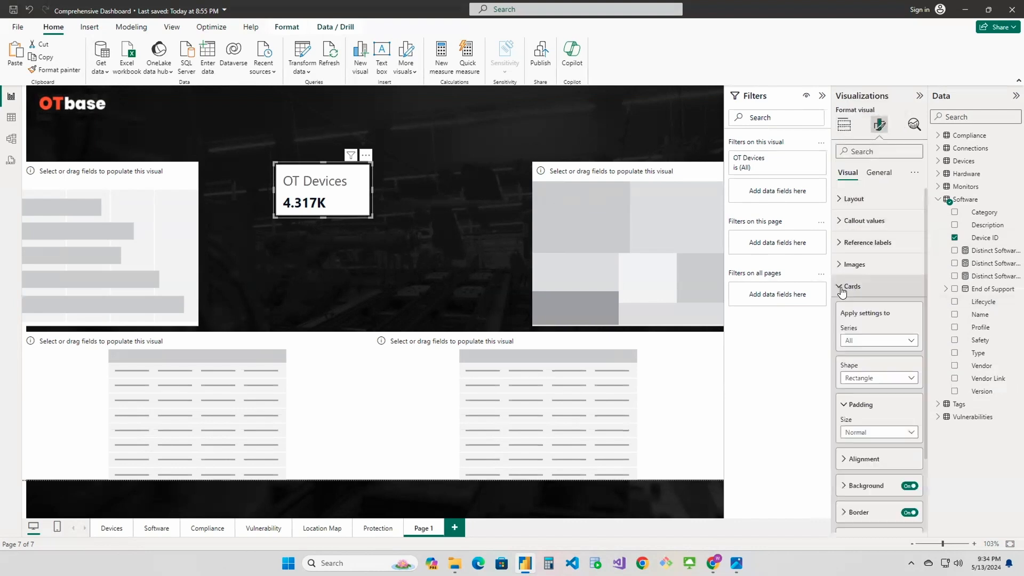
scroll(880, 426, down, 2)
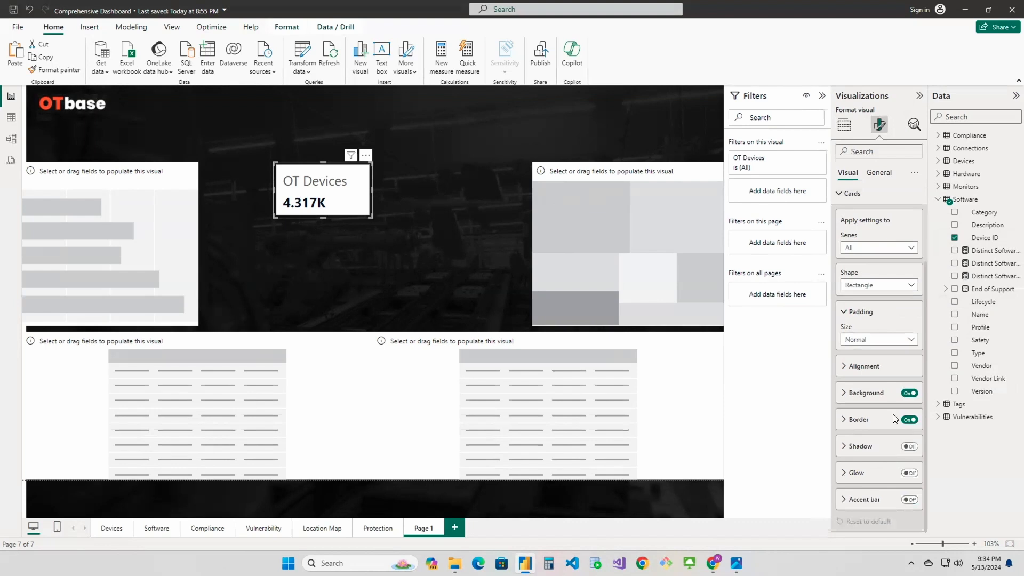
click(910, 395)
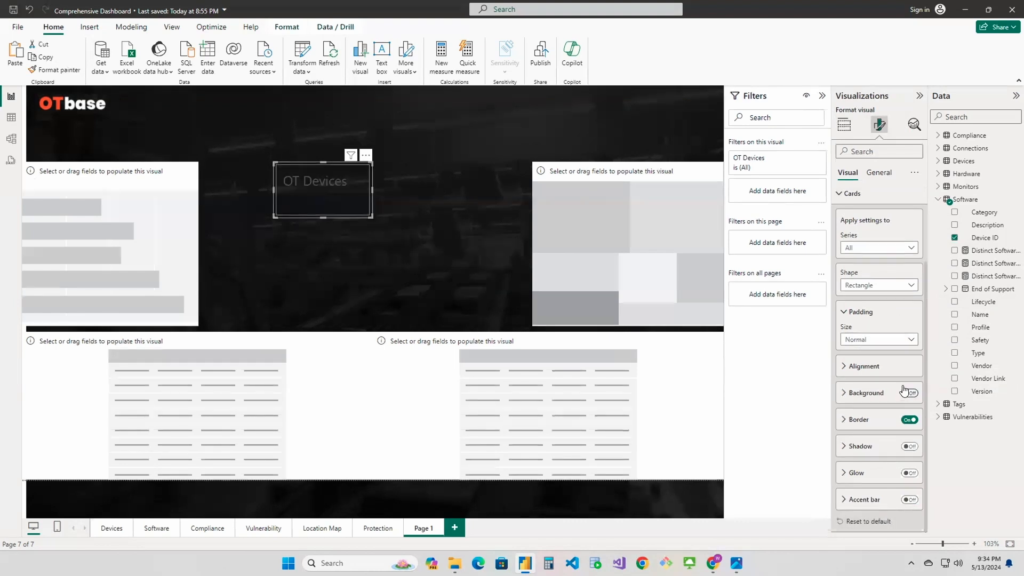
click(910, 420)
scroll(881, 406, up, 2)
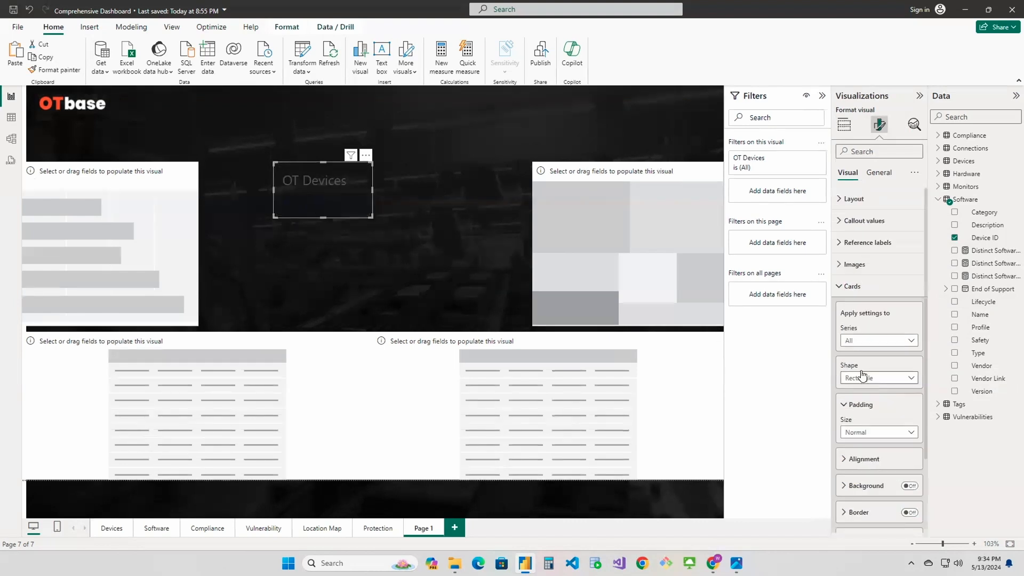
click(850, 288)
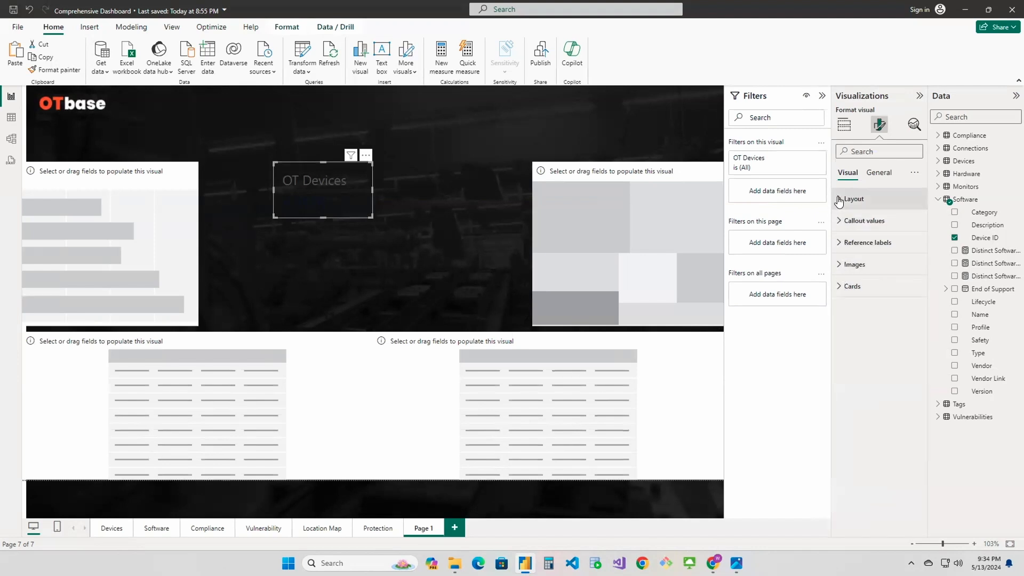
- For the OT Devices series' callout value, set the display units to None and center the horizontal alignment
click(860, 220)
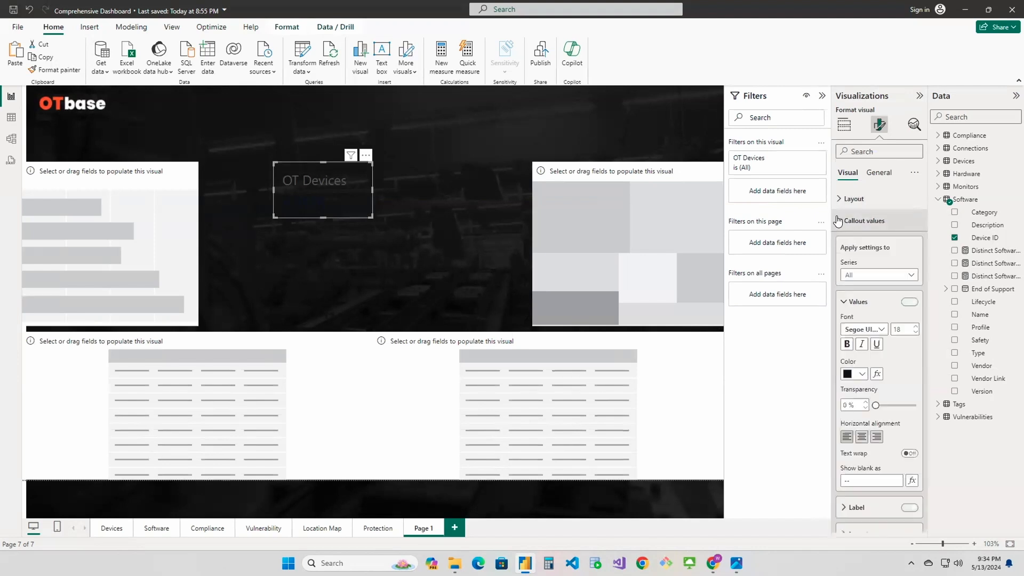
click(879, 277)
click(871, 299)
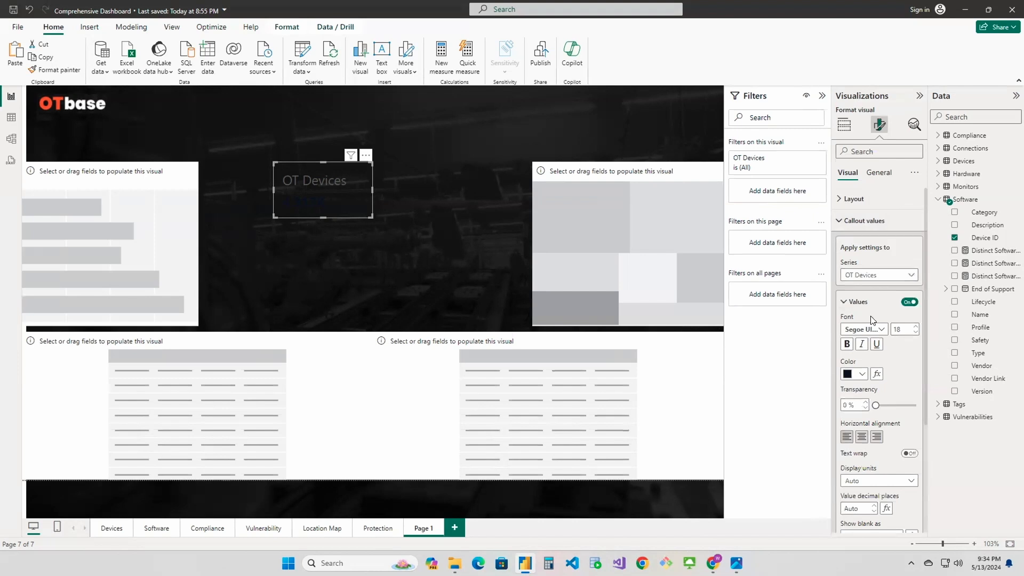
scroll(863, 288, down, 3)
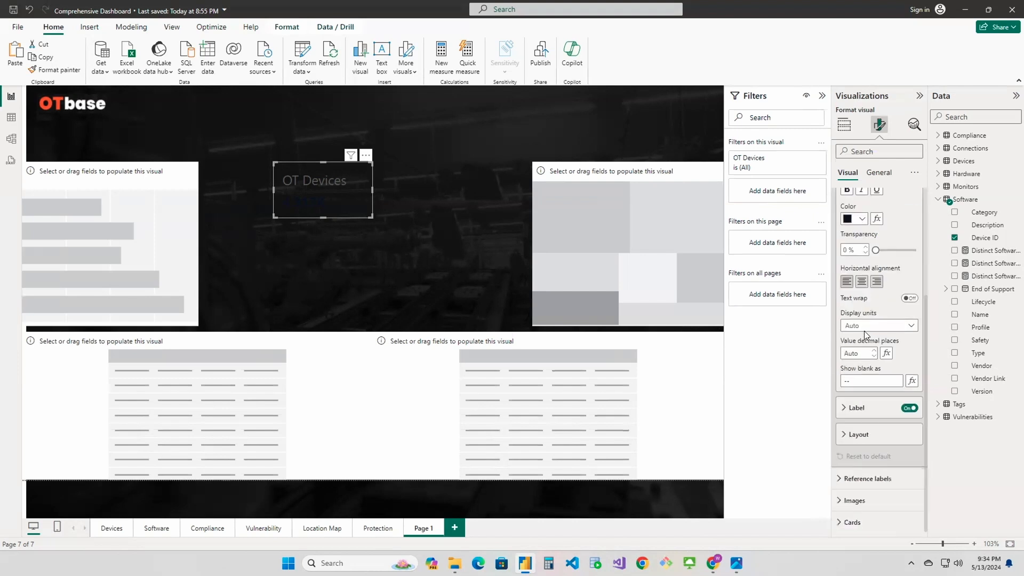
click(873, 327)
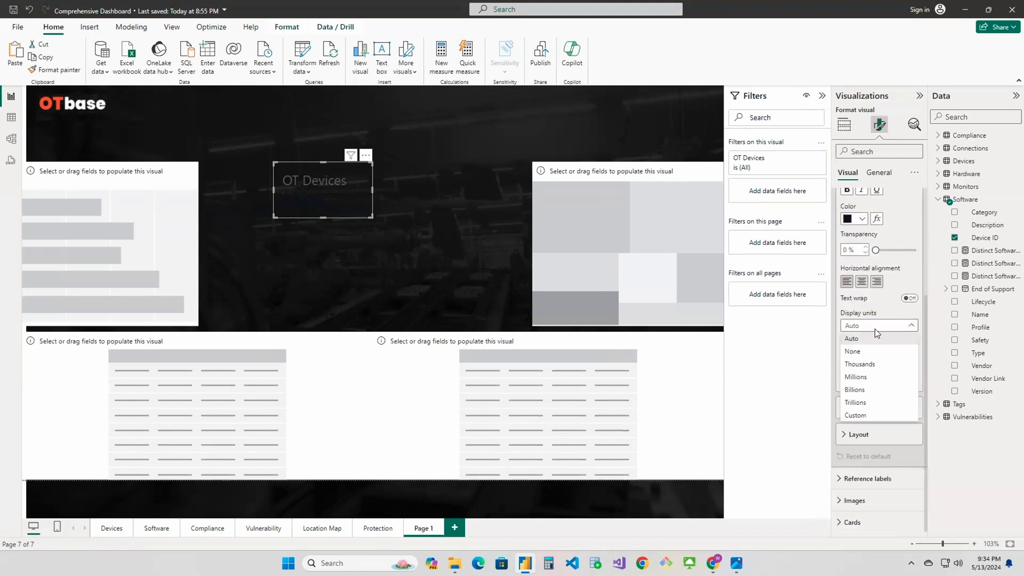
click(859, 352)
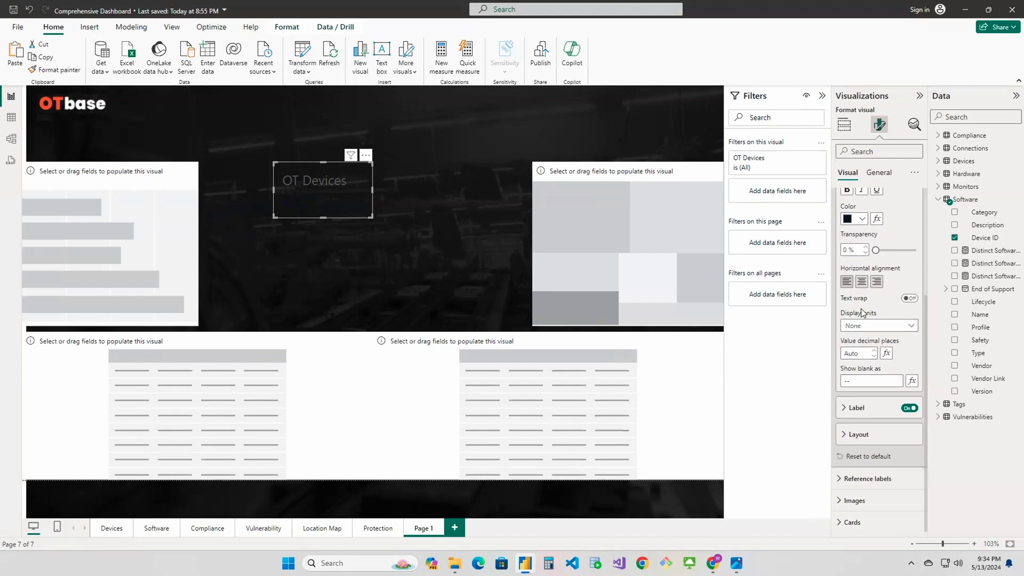
click(861, 283)
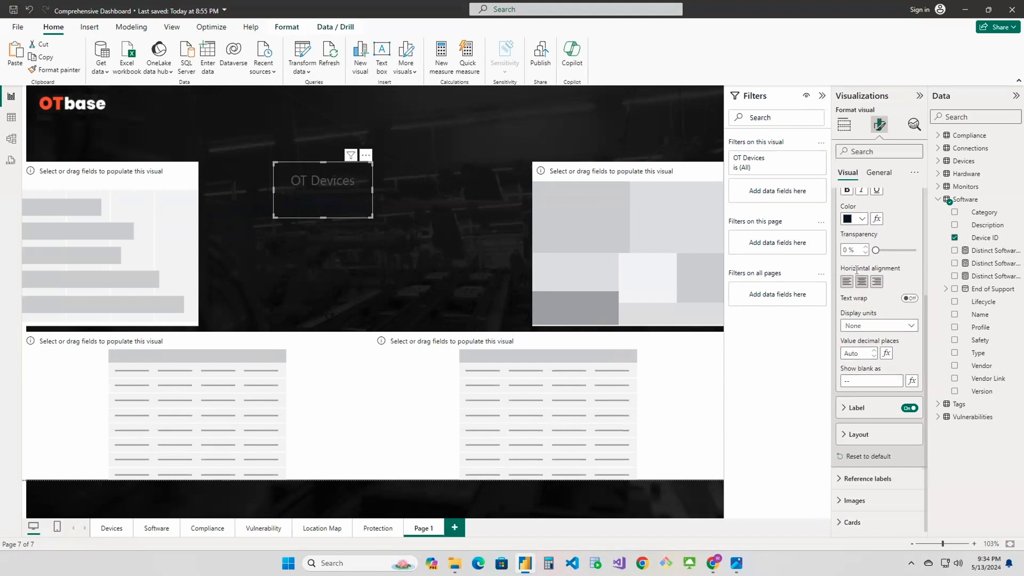
- Set the OT Devices callout value's font color to the recent orange-red #FF5100
scroll(859, 272, up, 1)
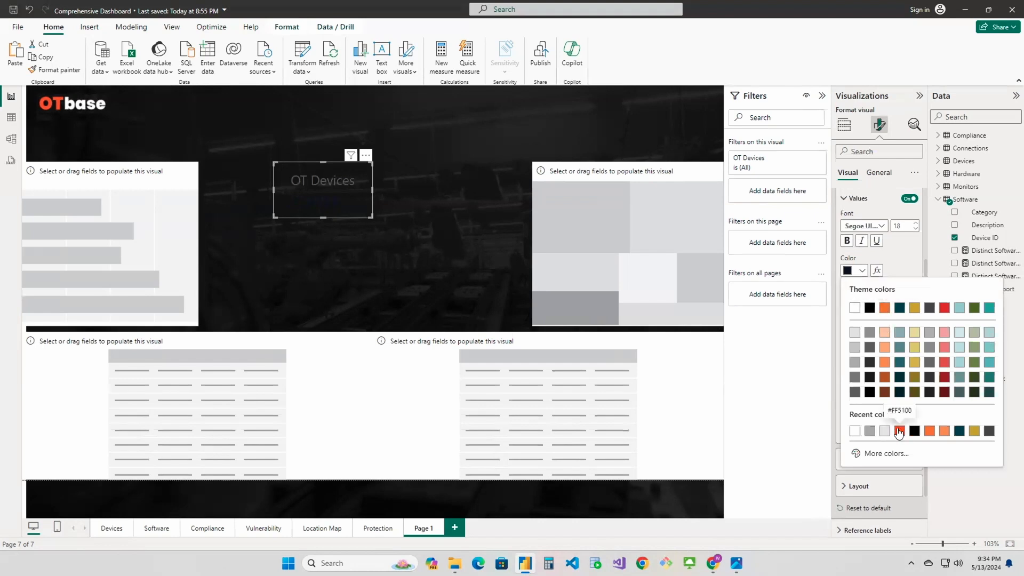
click(884, 307)
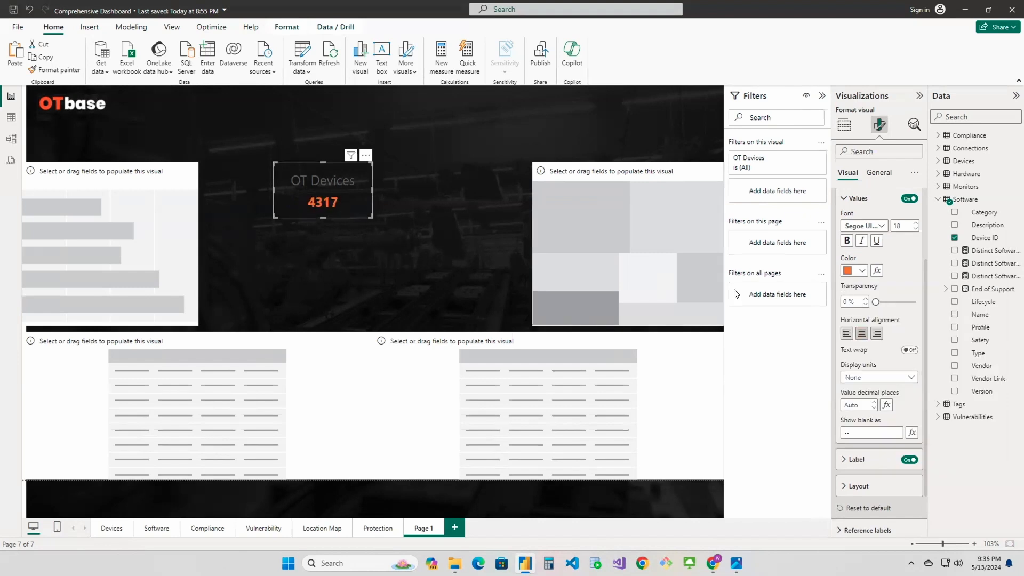
click(846, 271)
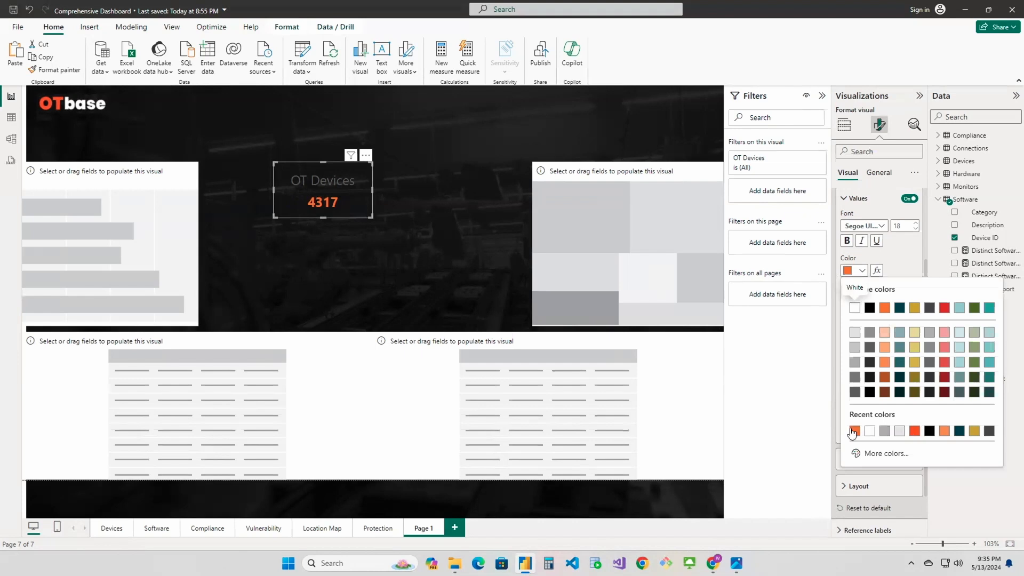
click(914, 430)
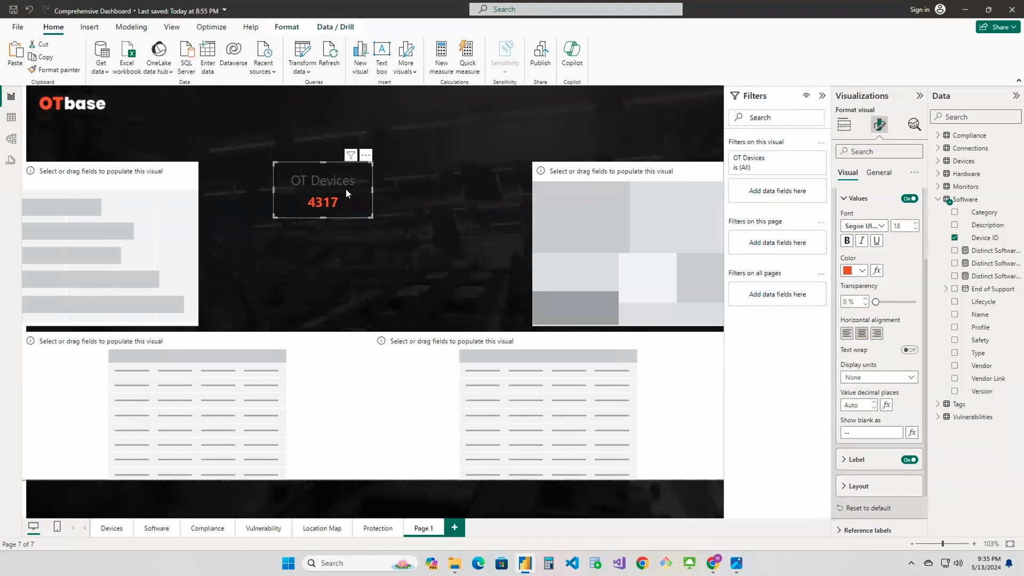
- Make the OT Devices card's label white and set its font size to 15
click(844, 199)
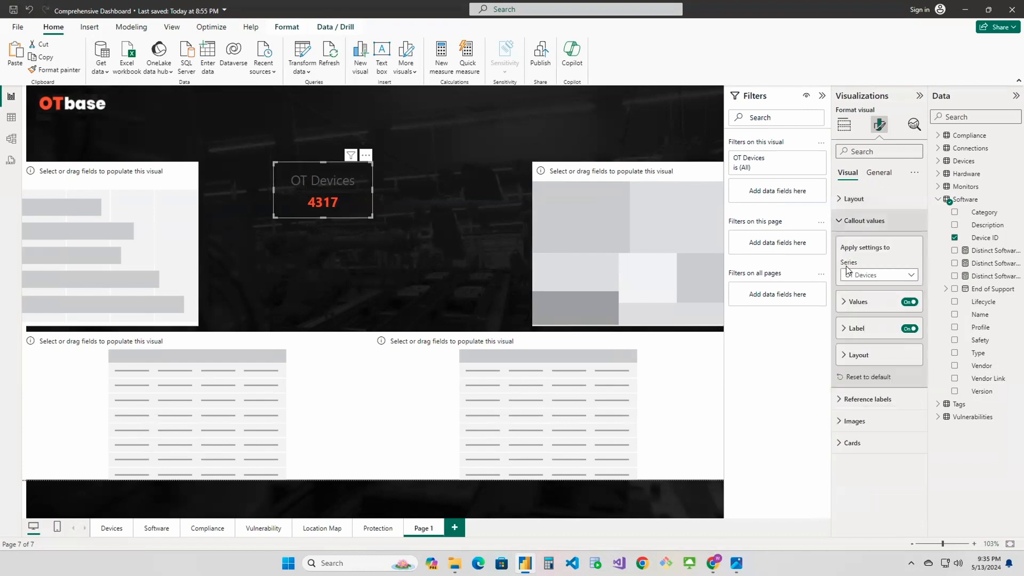
click(847, 329)
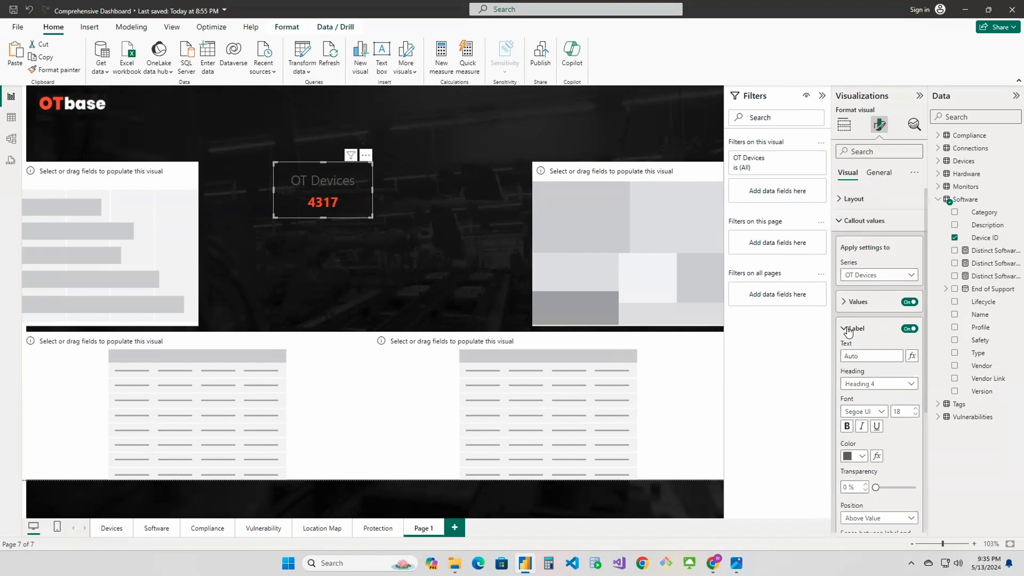
scroll(875, 392, down, 2)
click(862, 354)
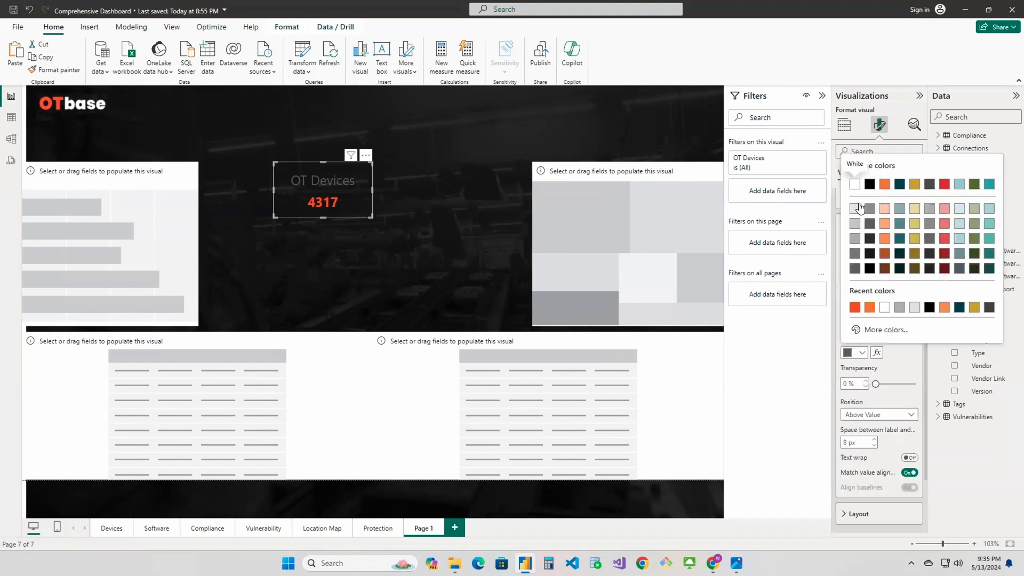
click(854, 185)
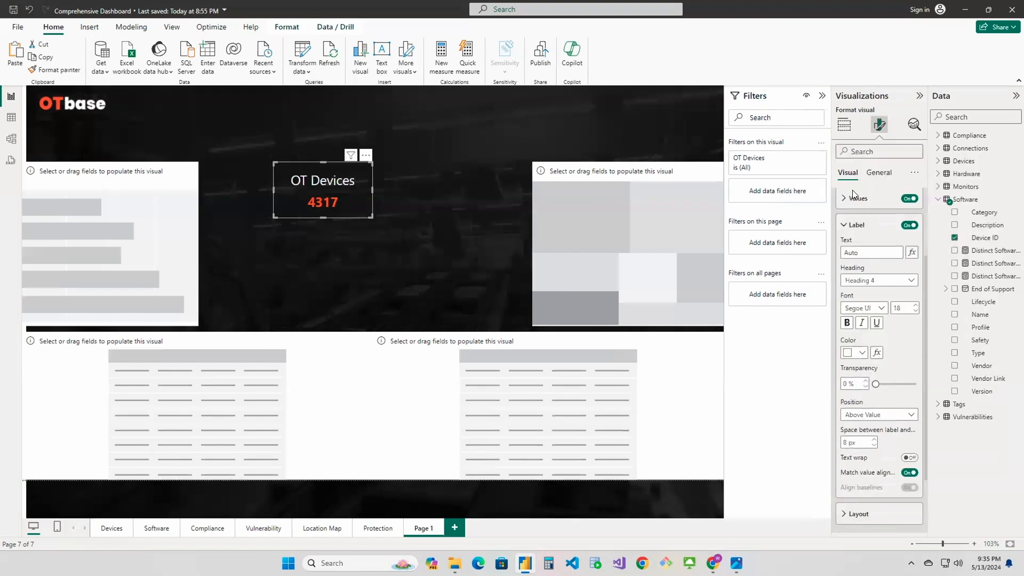
click(916, 312)
click(916, 311)
click(916, 311)
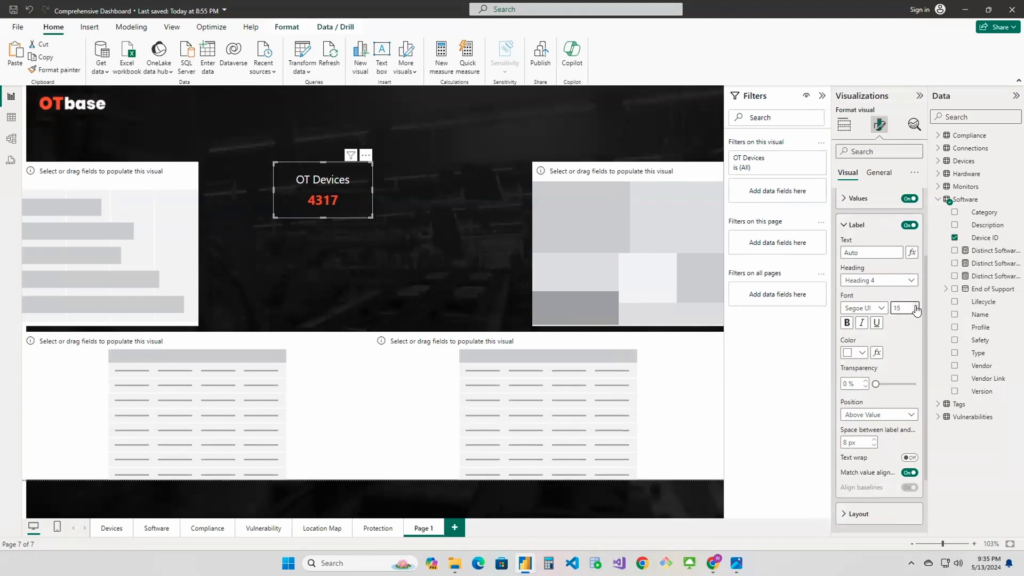
click(413, 193)
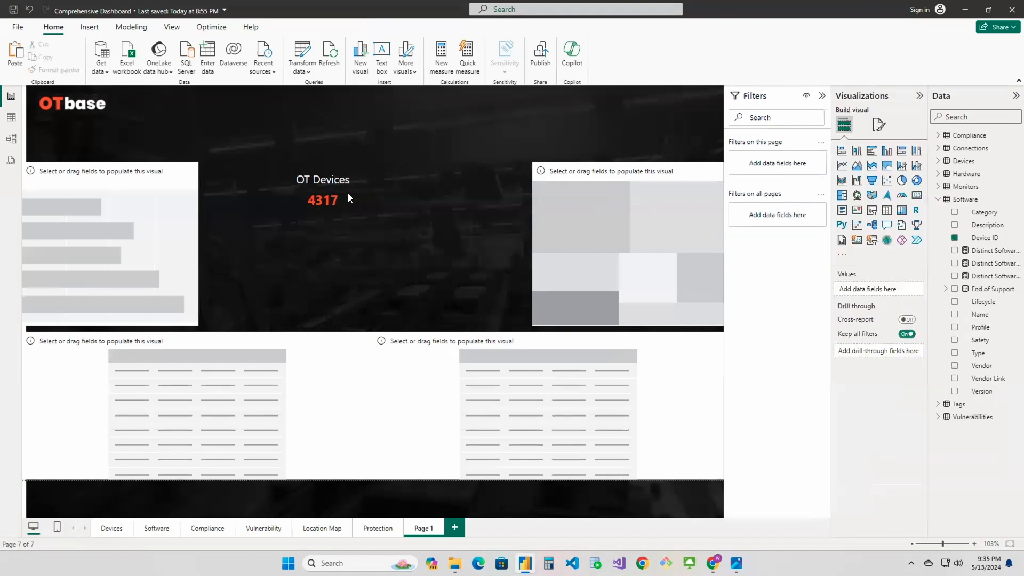
- Duplicate the OT Devices card and place the copy directly to its right
click(289, 173)
key(ctrl+v)
drag(324, 186, 421, 179)
click(423, 138)
click(424, 199)
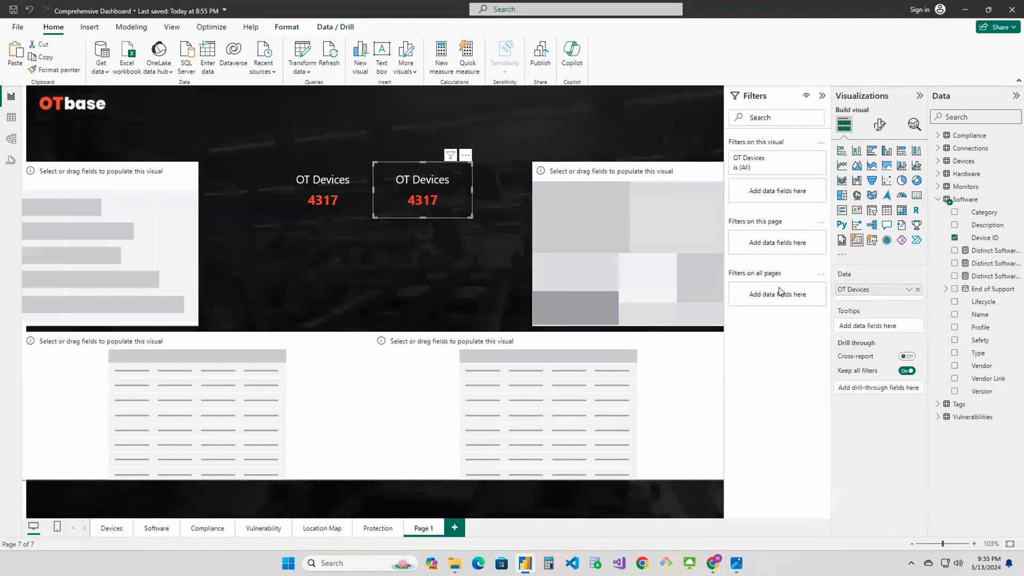
- Rename the copied card's Device ID count to "OS Installations" for this visual
click(909, 289)
click(949, 305)
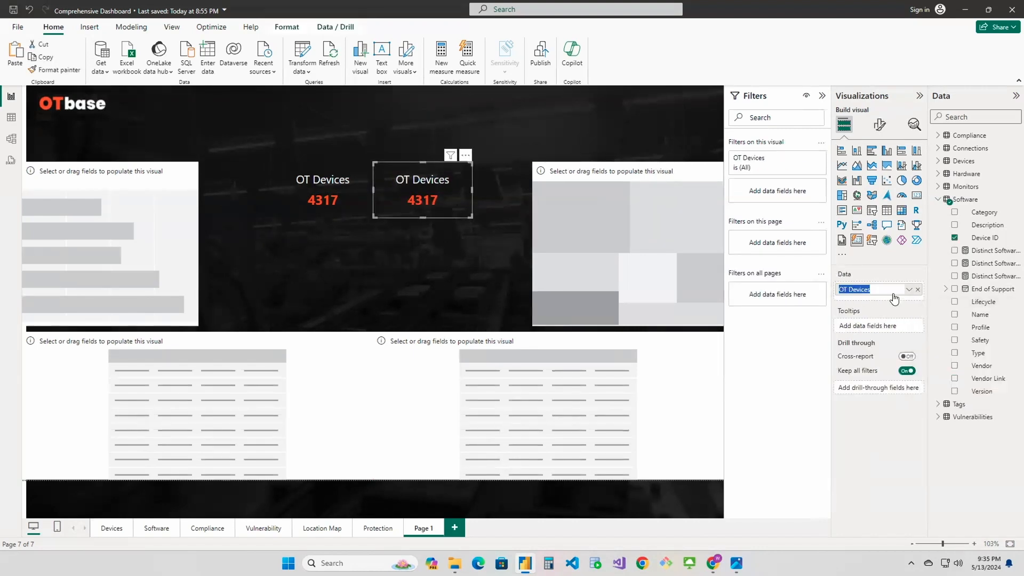
text(OS Installations)
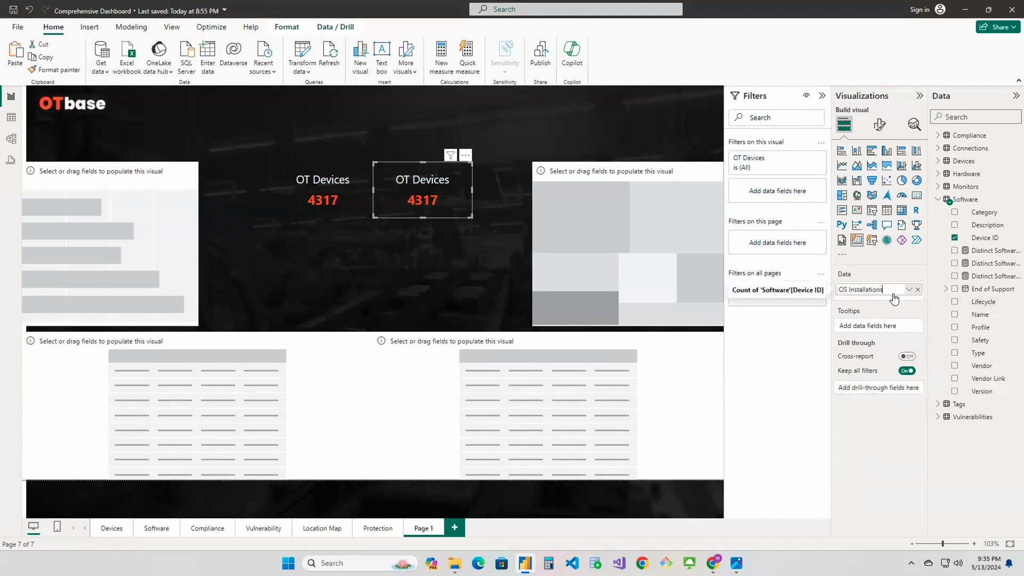
key(Return)
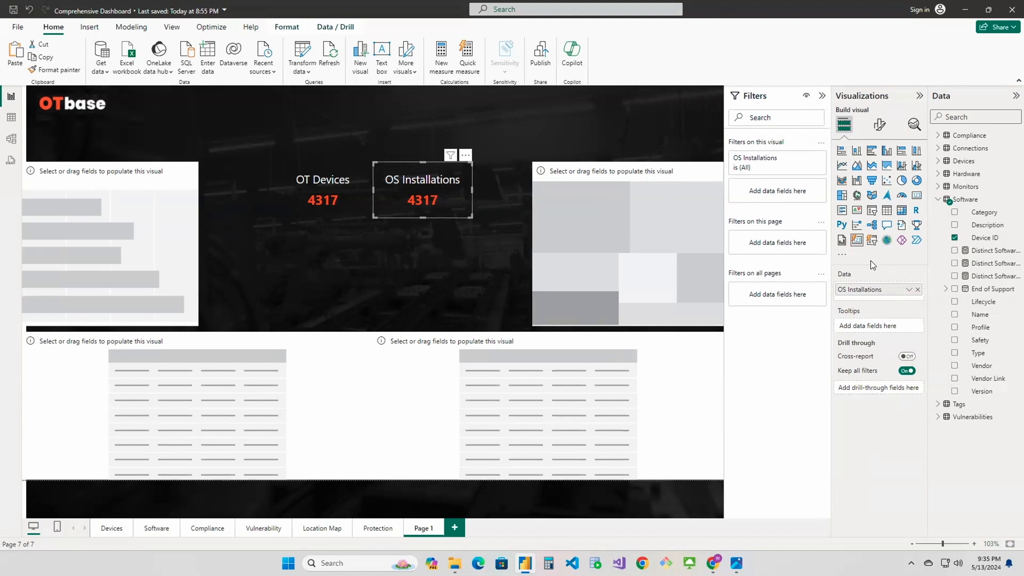
- Replace the copied card's field with Name from the Software table, summarized as Count
click(917, 289)
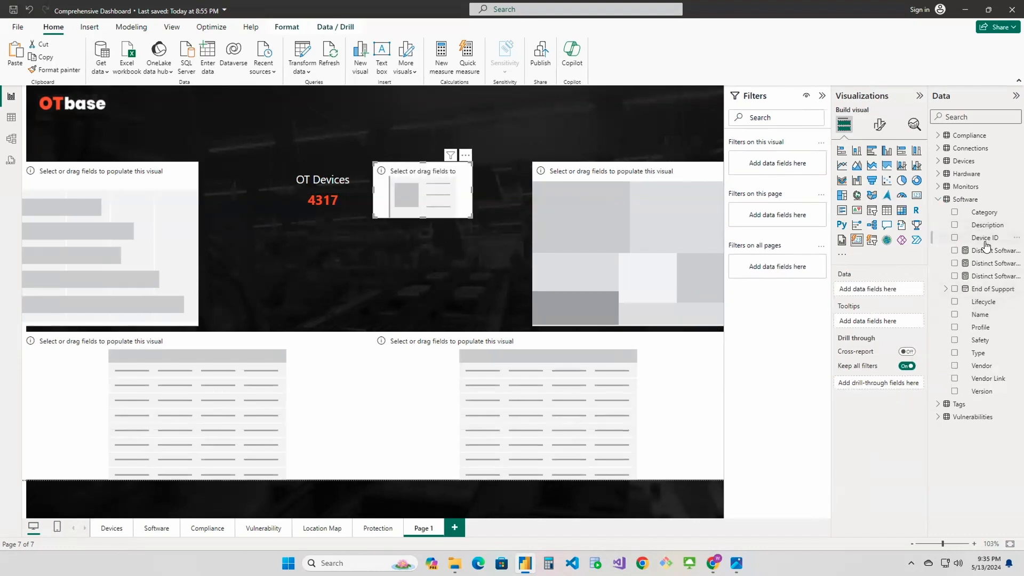
drag(982, 316, 881, 290)
click(909, 289)
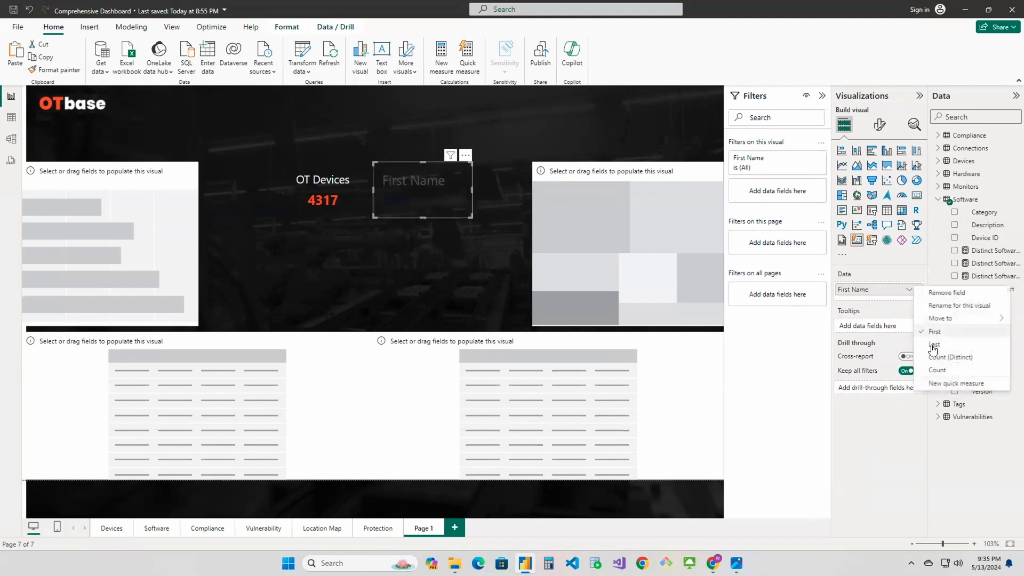
click(939, 357)
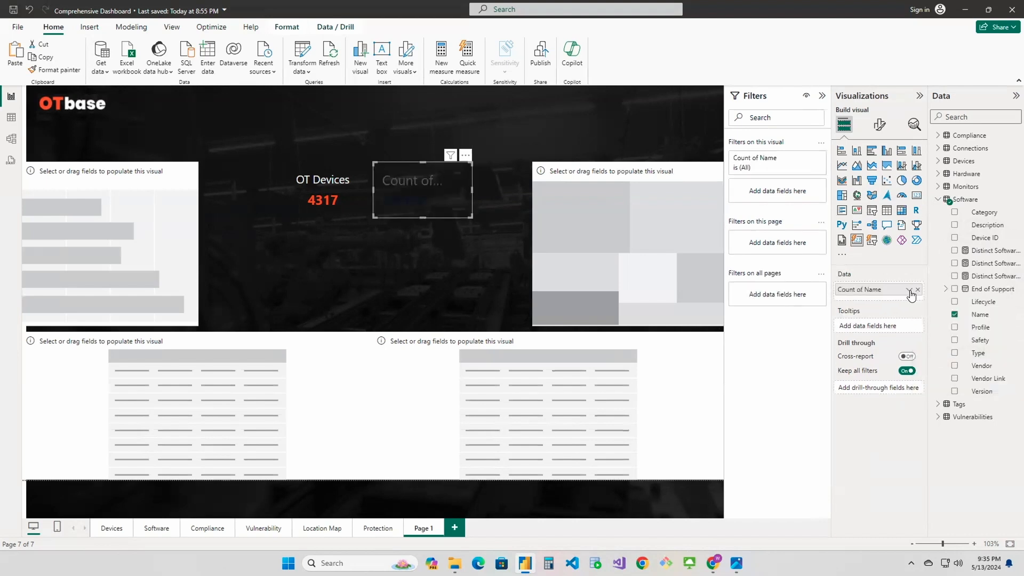
click(908, 290)
click(932, 366)
- Rename the card's Name count to "OS Installations" for this visual
click(910, 290)
click(937, 306)
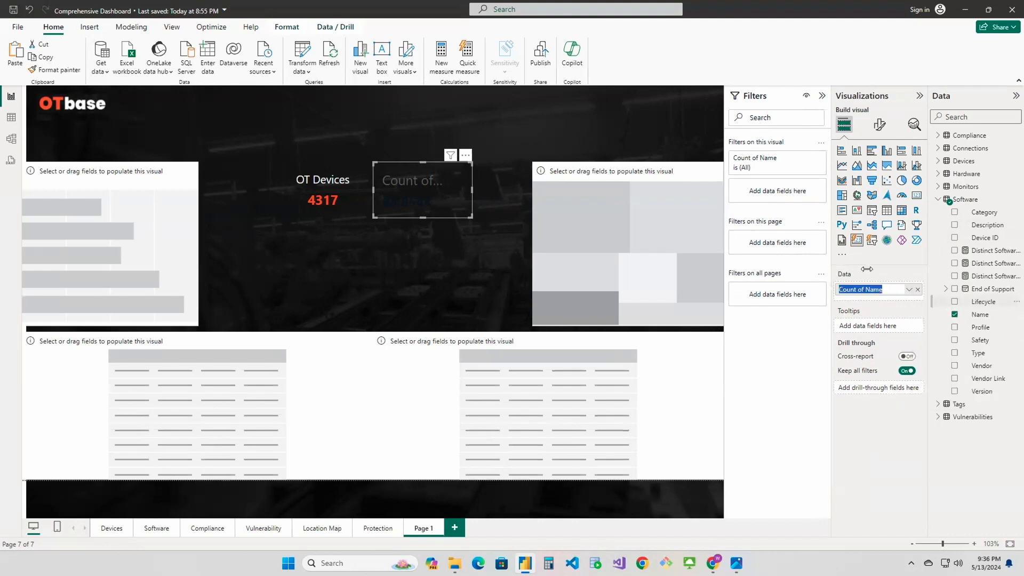
text(OS Installations)
key(Return)
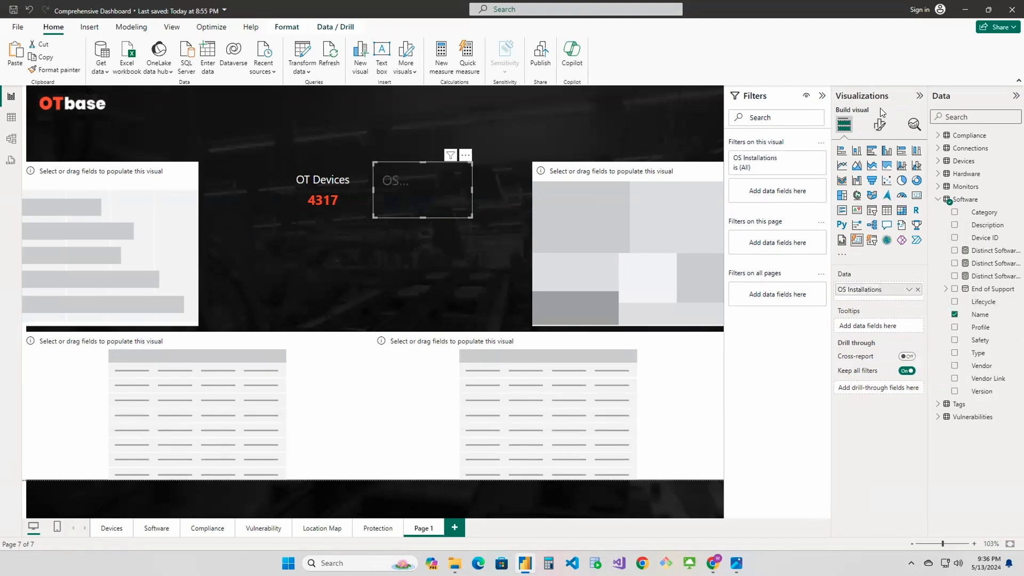
- Set the OS Installations series' callout value color to the recent orange-red #FF5100
click(880, 124)
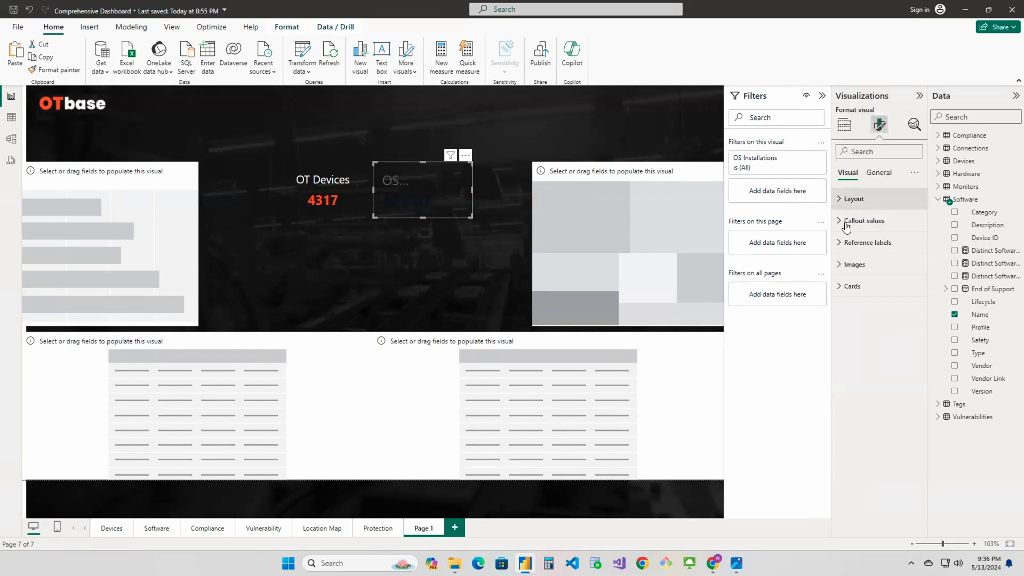
click(878, 173)
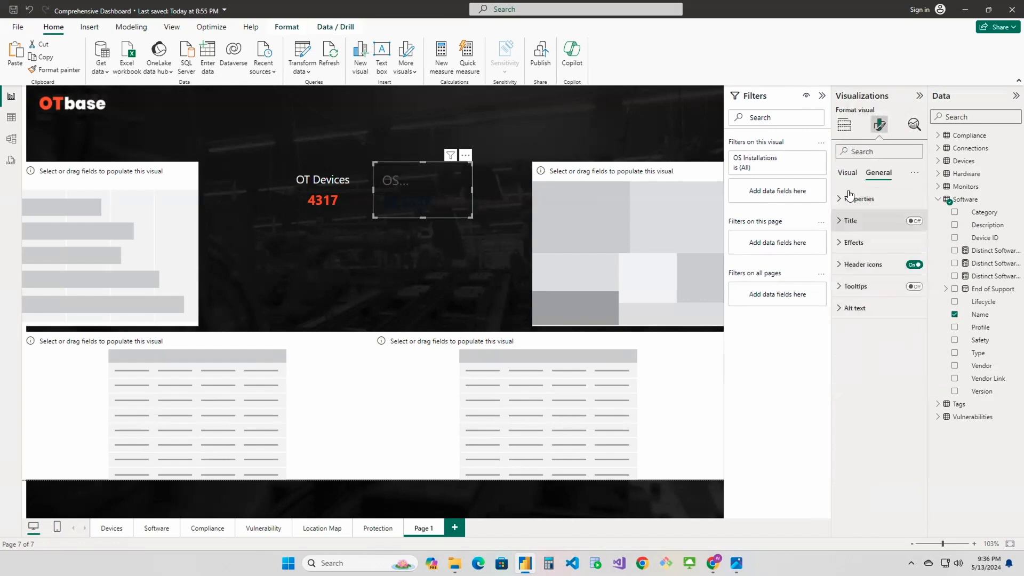
click(846, 174)
click(853, 287)
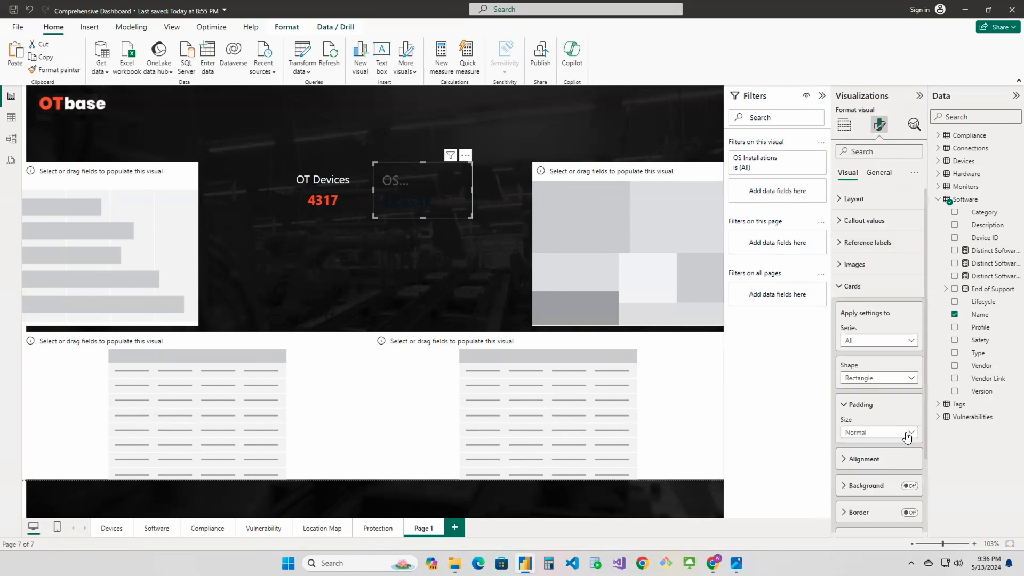
scroll(887, 442, down, 2)
scroll(883, 395, up, 2)
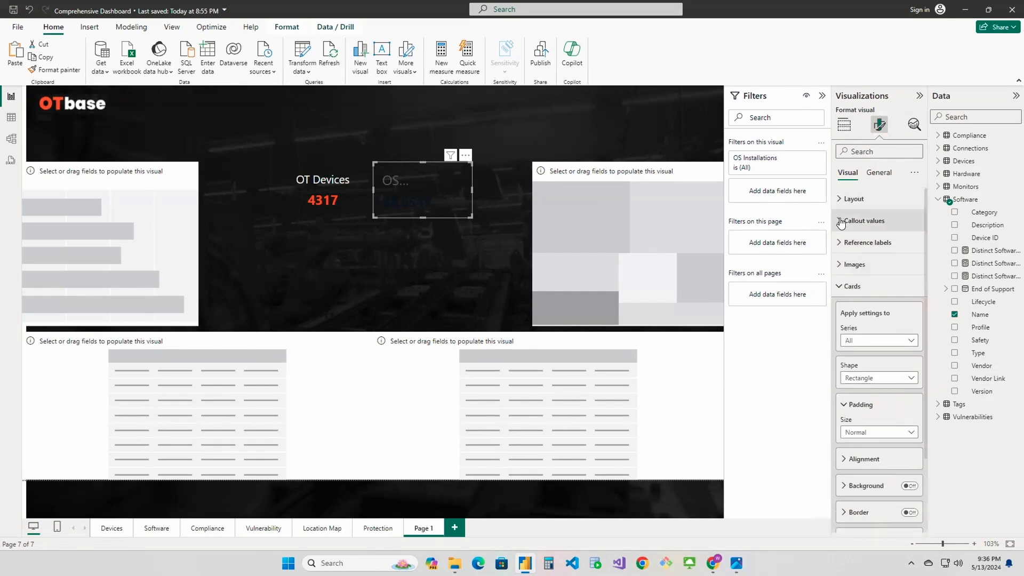
click(858, 220)
click(871, 276)
click(871, 301)
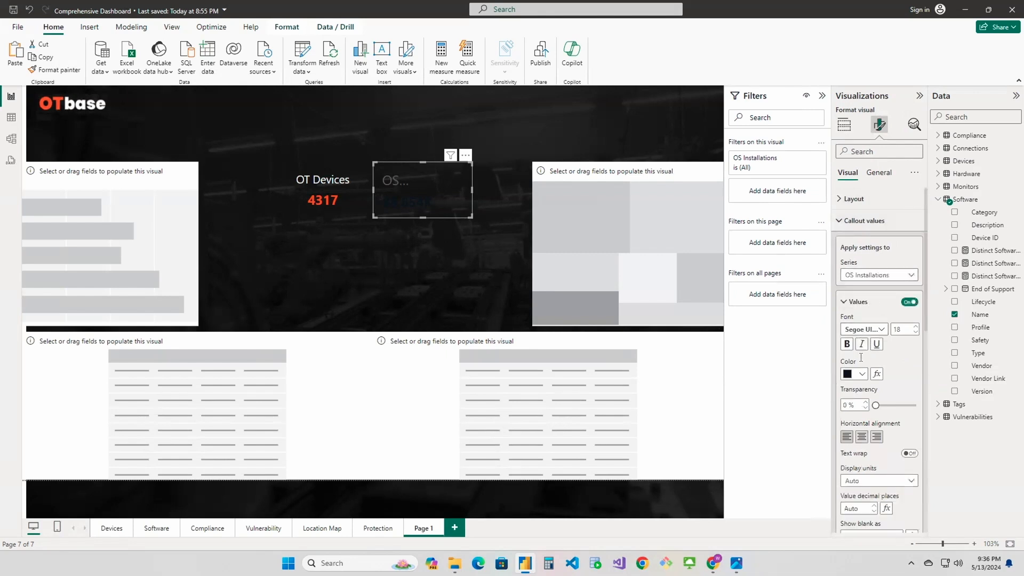
scroll(864, 288, down, 2)
click(861, 272)
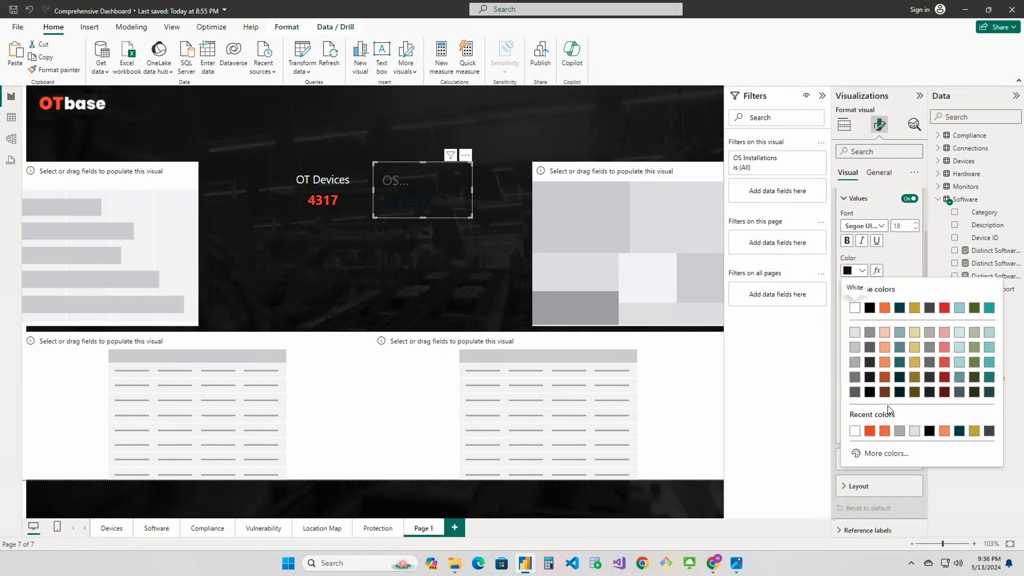
click(871, 431)
- Center the OS Installations callout value and set its display units to None
click(862, 339)
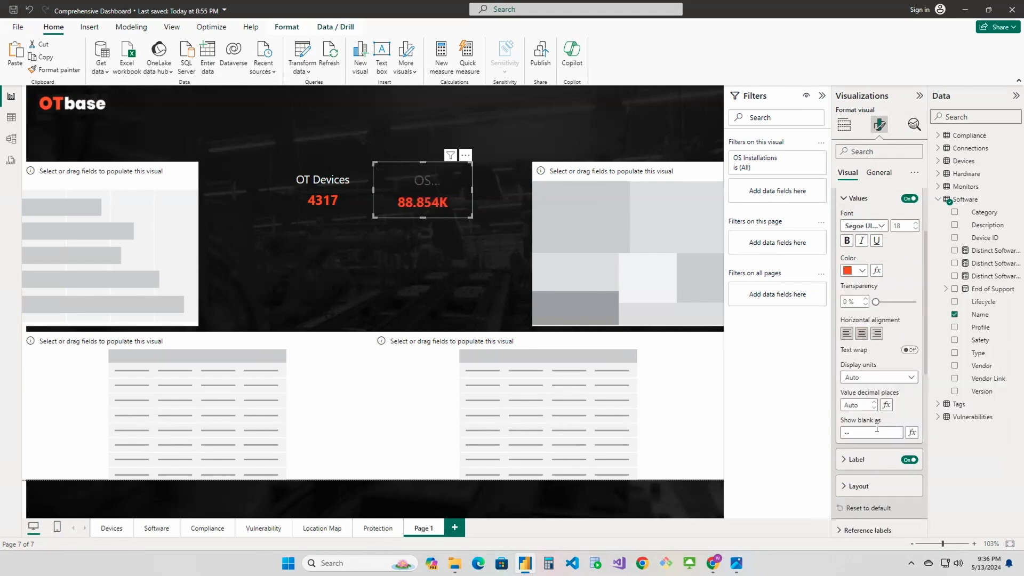
click(875, 378)
click(854, 404)
- Make the OS Installations card's label white and reduce its font size to match the OT Devices label
click(844, 198)
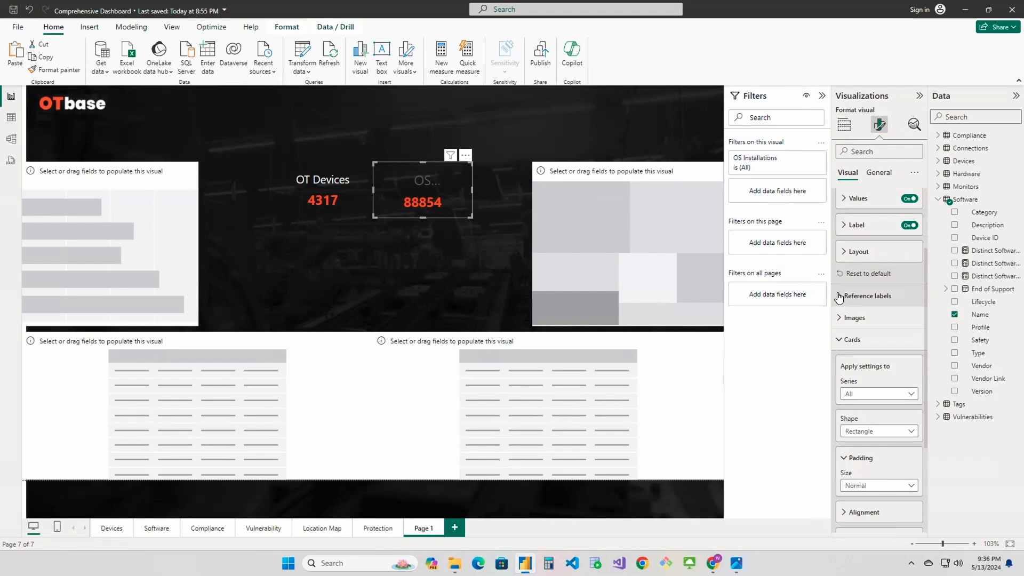
click(842, 232)
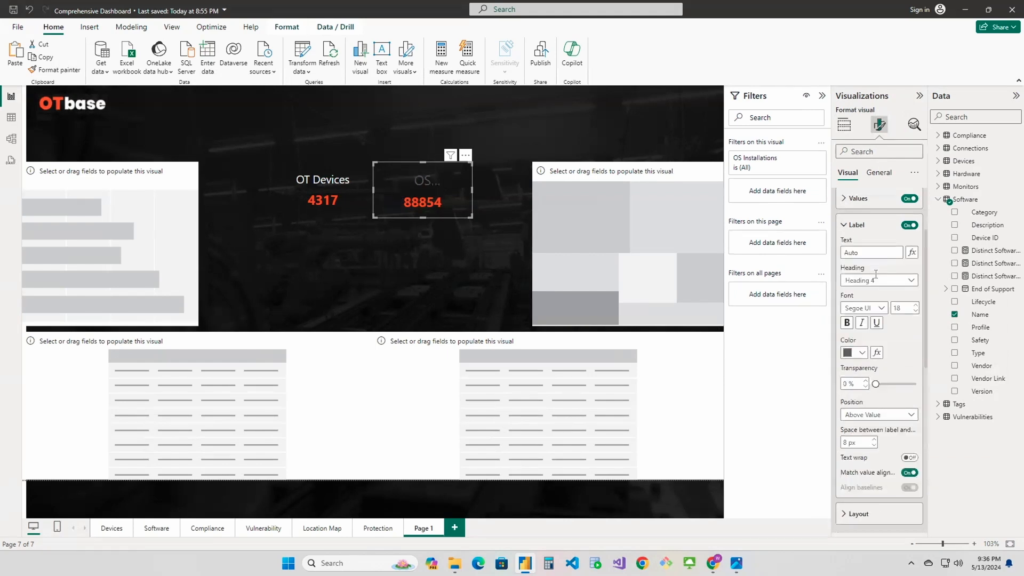
click(860, 353)
click(855, 184)
click(915, 312)
click(423, 262)
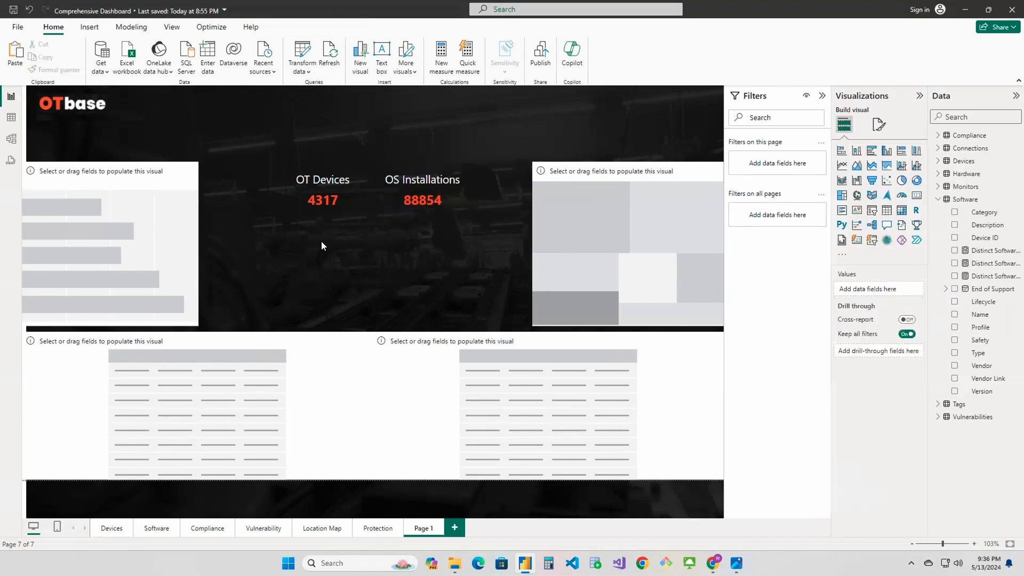
- Filter the OS Installations card to the OS category of the Software table
click(418, 195)
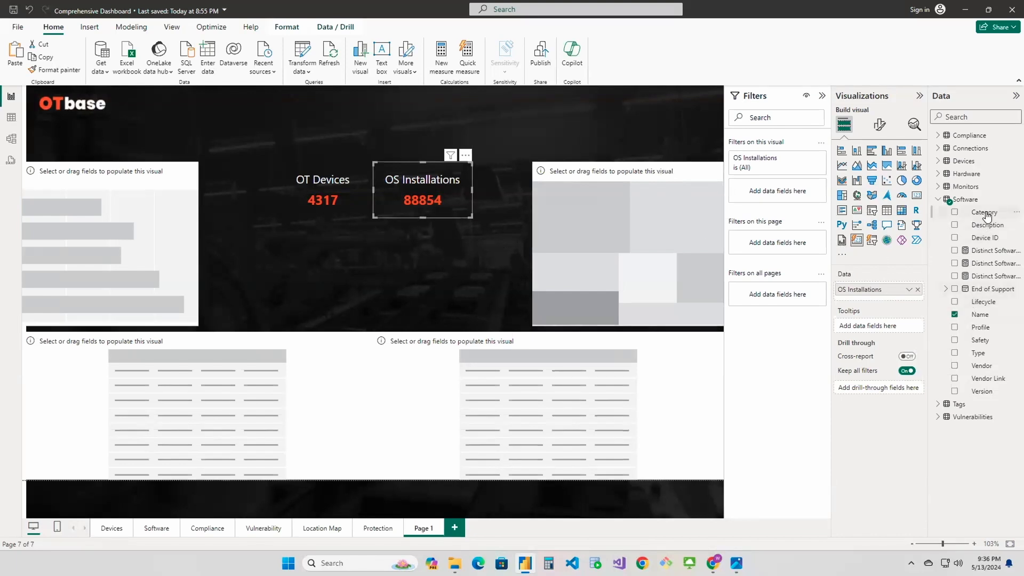
drag(986, 213, 783, 196)
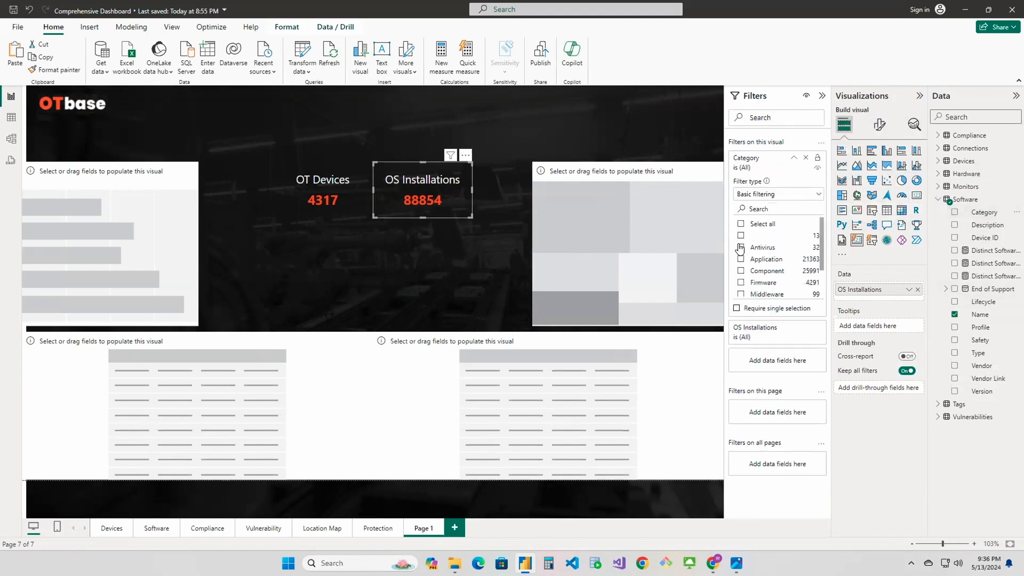
click(741, 268)
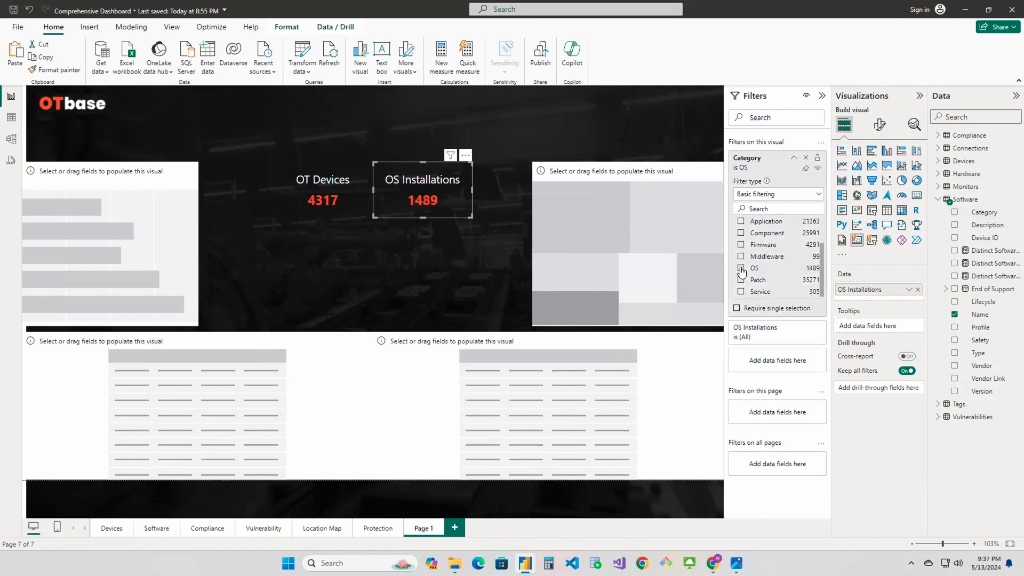
click(412, 271)
click(417, 195)
click(354, 237)
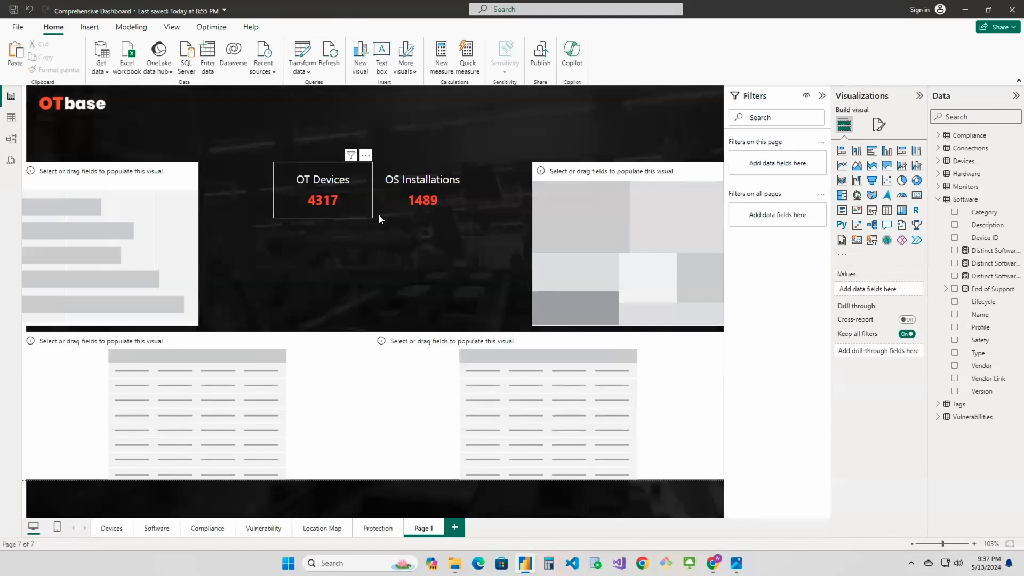
- Set the OS Installations callout value's decimal places to 0
click(440, 208)
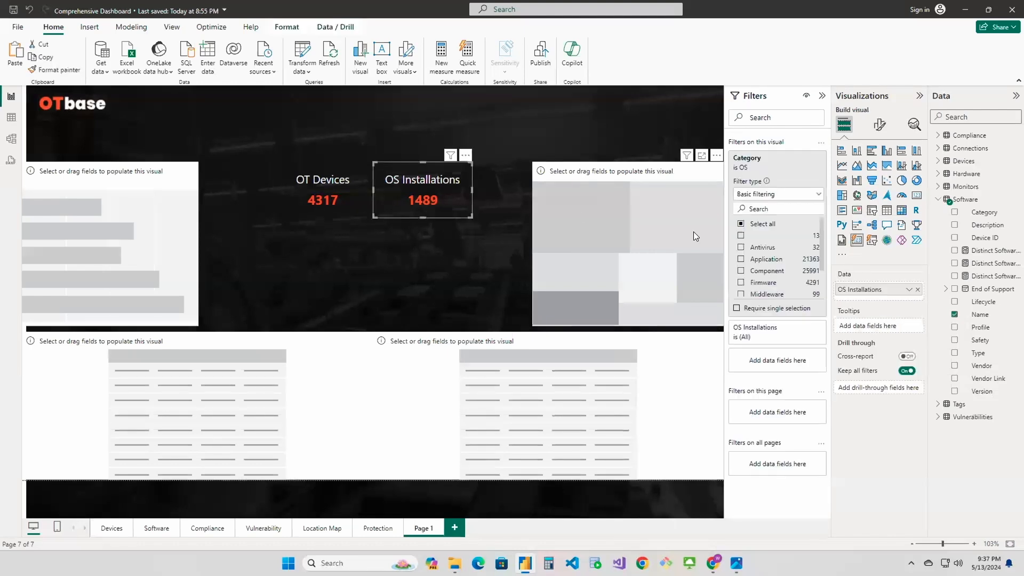
click(881, 125)
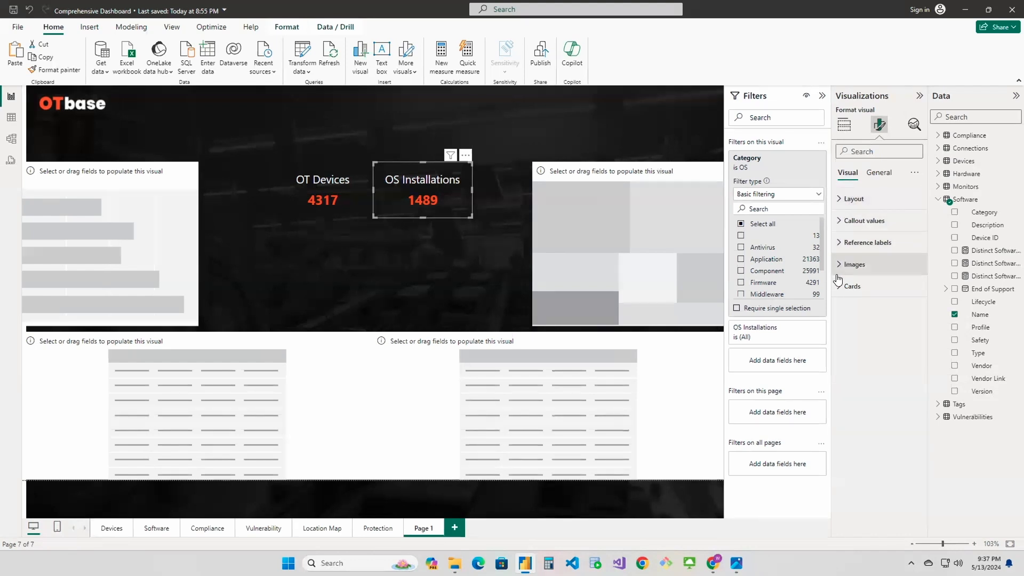
click(853, 220)
scroll(869, 432, down, 3)
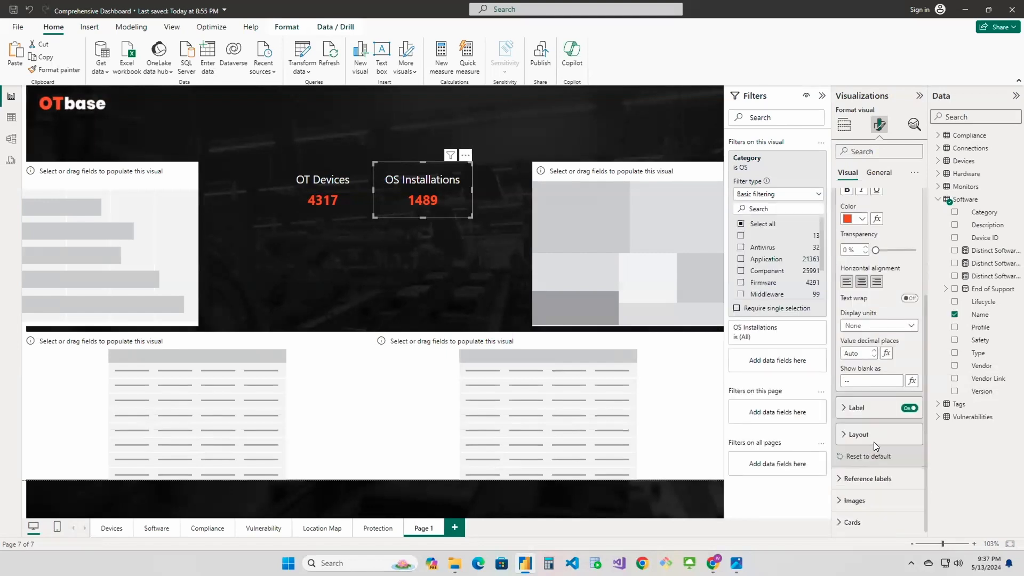
click(875, 357)
- Set the OT Devices series' callout value to 0 decimal places
click(341, 195)
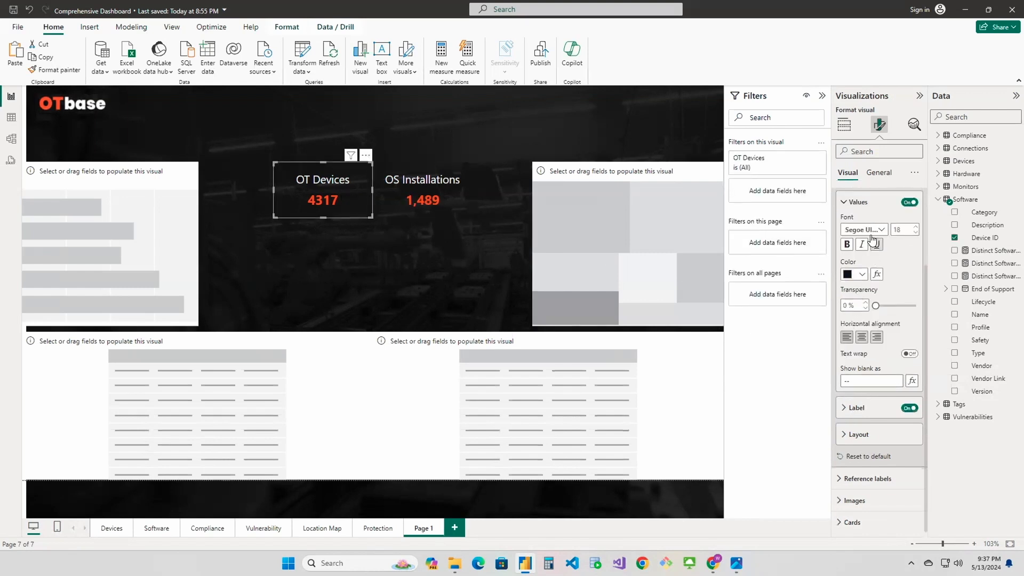
scroll(880, 309, up, 2)
click(873, 275)
click(866, 302)
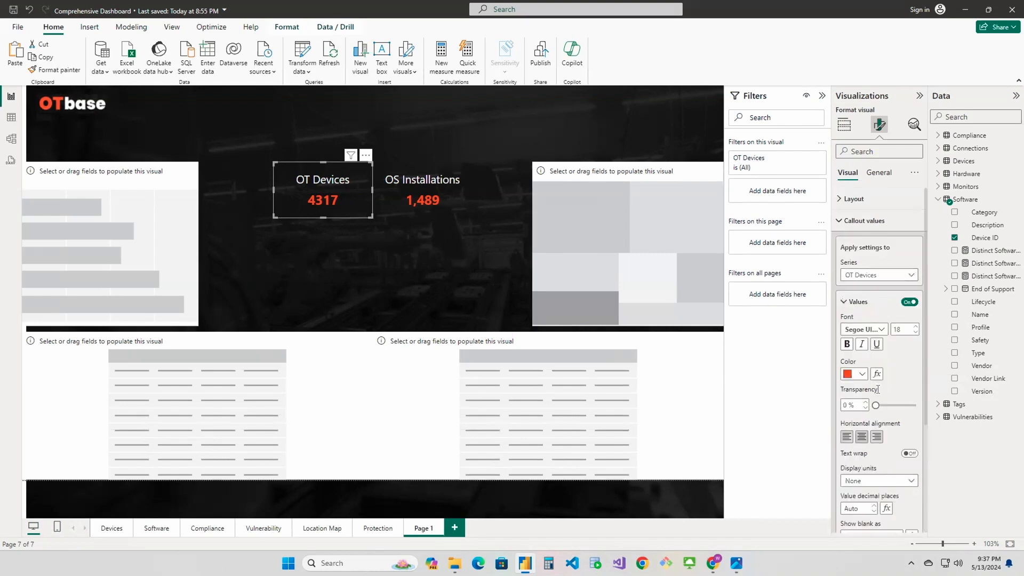
scroll(878, 390, down, 2)
click(875, 407)
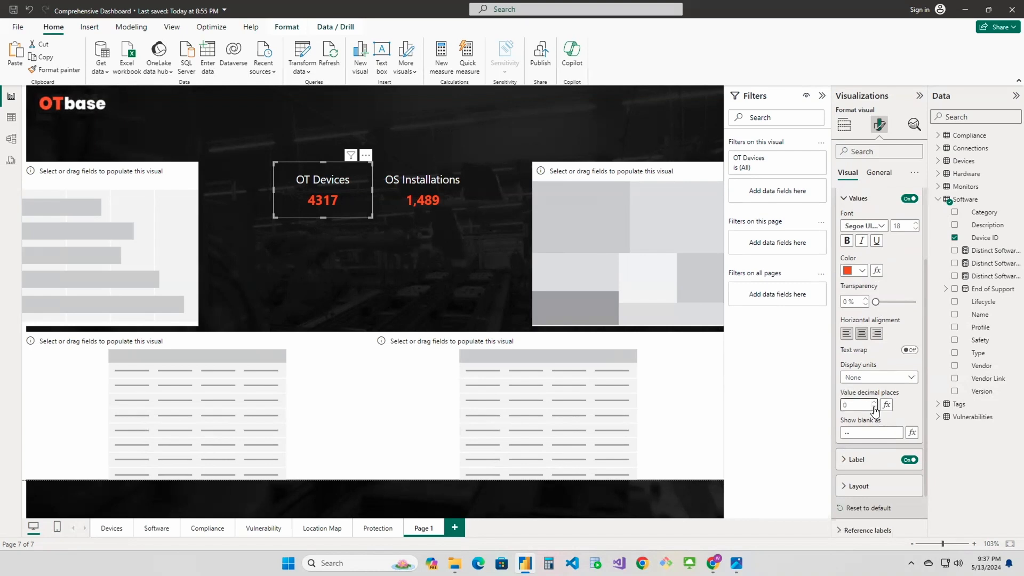
click(400, 267)
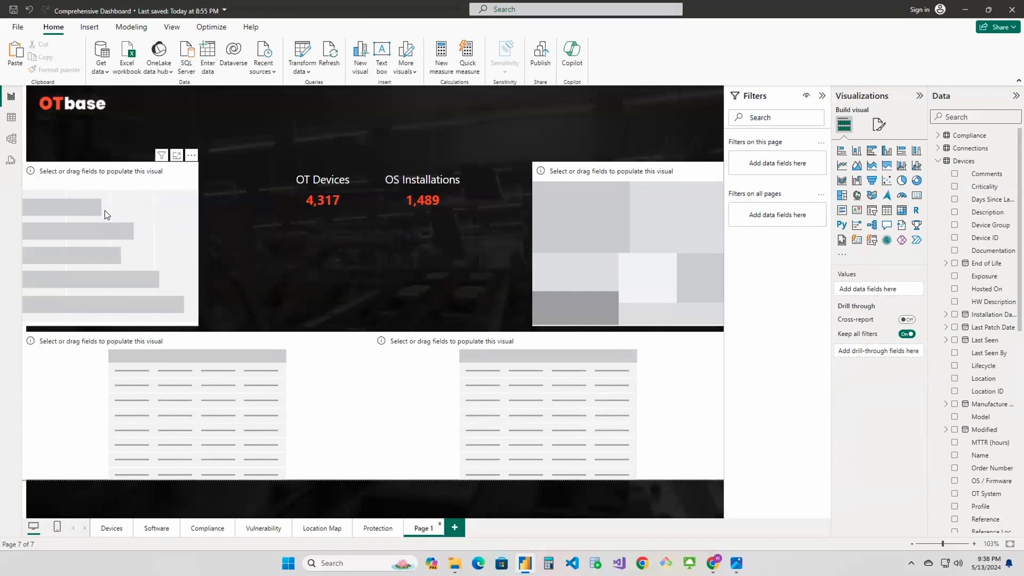
- Populate the empty bar chart with the Devices table's Criticality on the Y-axis and its count on the X-axis
click(114, 191)
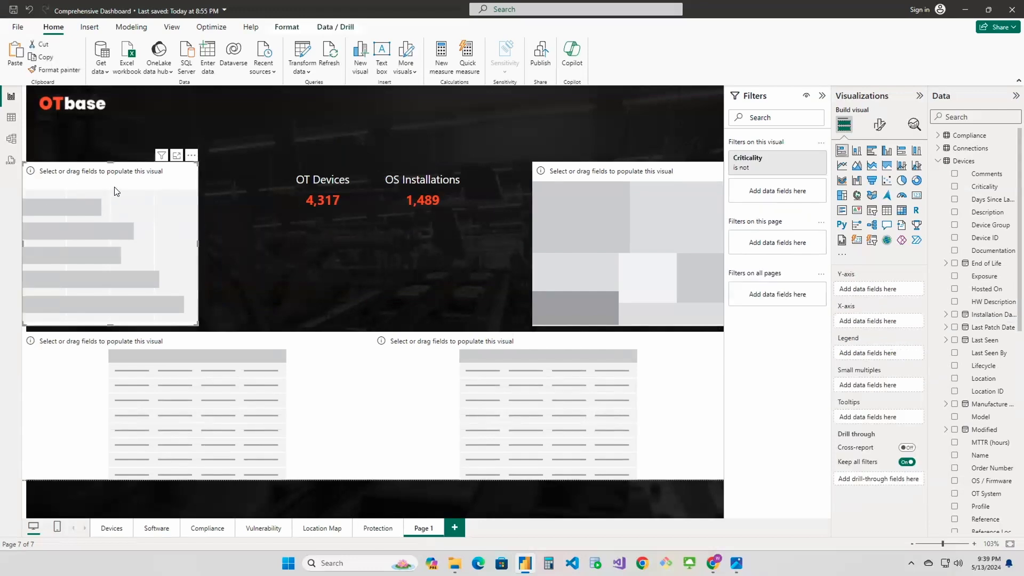
drag(983, 187, 883, 290)
drag(987, 190, 888, 328)
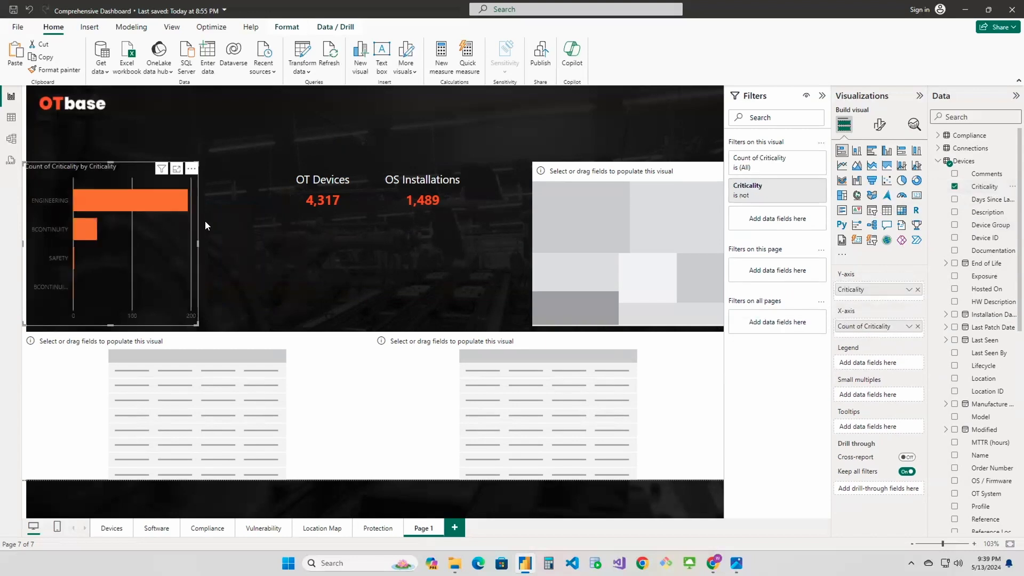
- Widen the criticality bar chart toward the cards and move both it and the treemap slightly up
drag(197, 243, 235, 239)
drag(136, 167, 136, 160)
drag(617, 166, 617, 158)
- Color all bars of the criticality chart in the recent orange-red that matches the card values
click(880, 127)
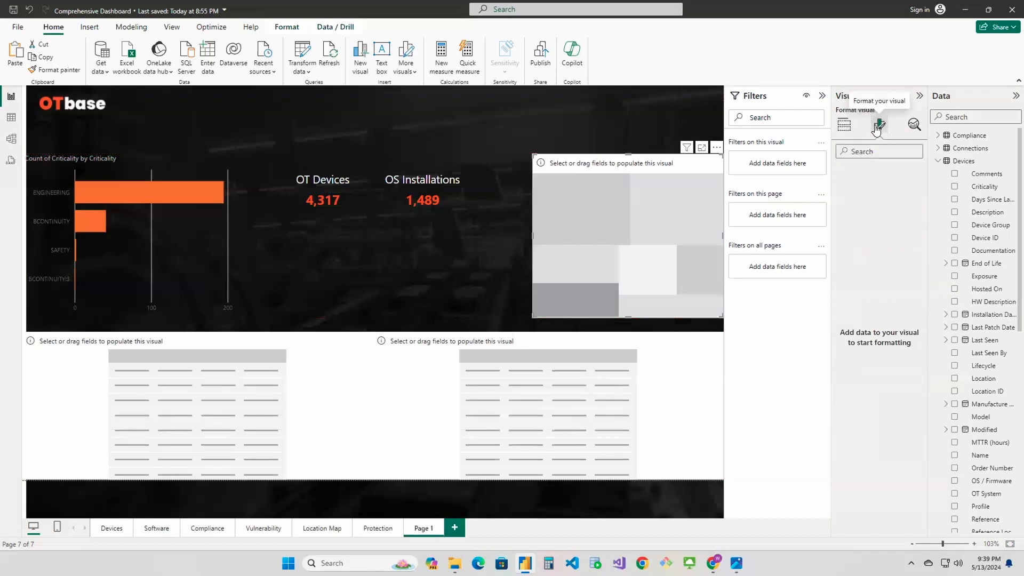
click(198, 212)
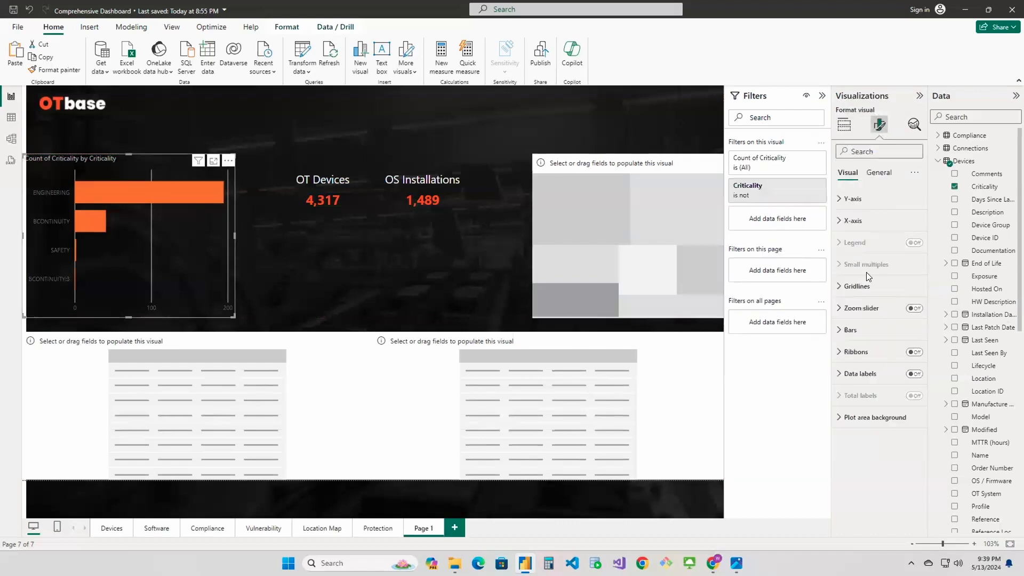
click(837, 331)
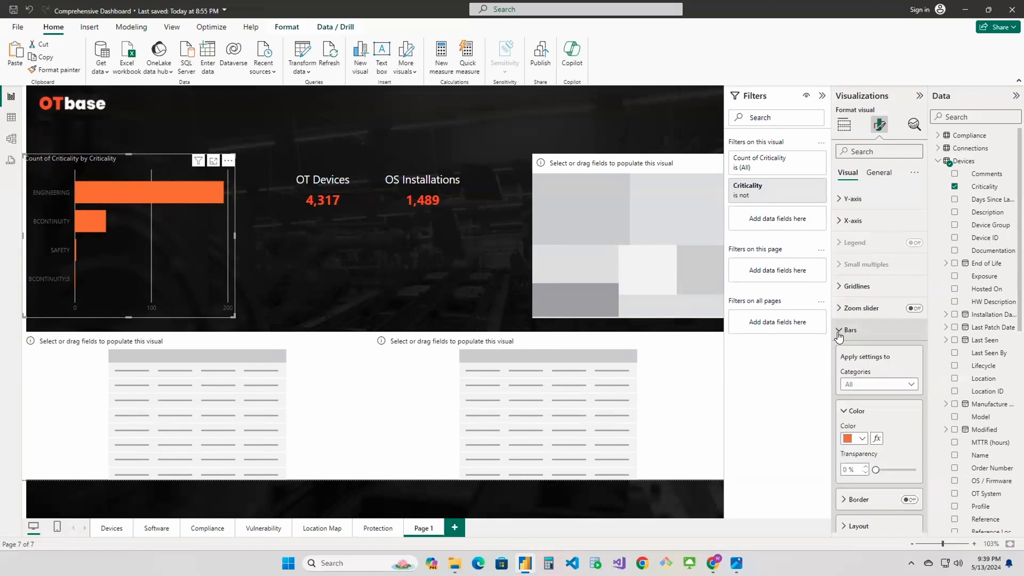
click(856, 438)
click(869, 395)
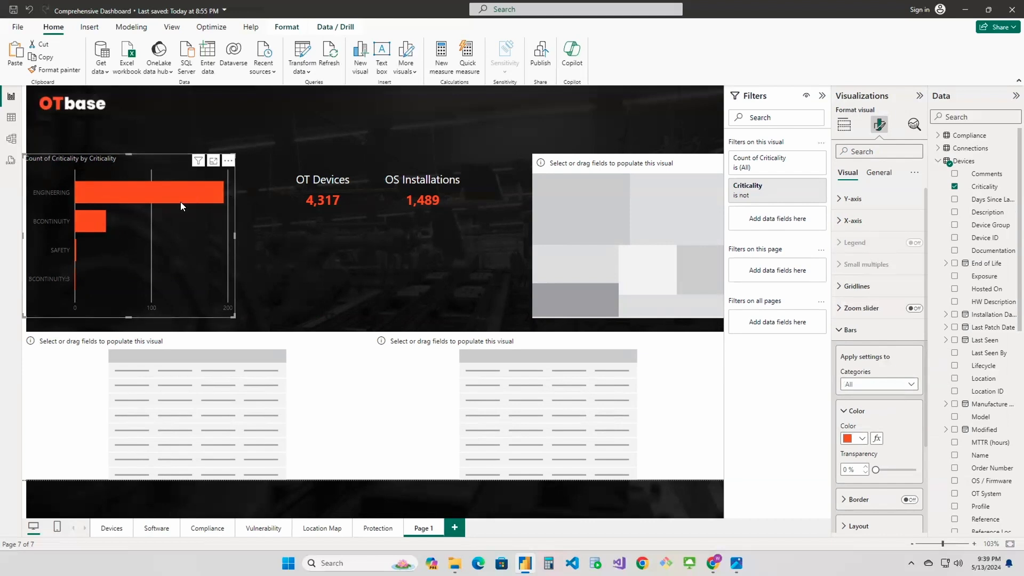
- Make the criticality chart's Y-axis values white
click(841, 201)
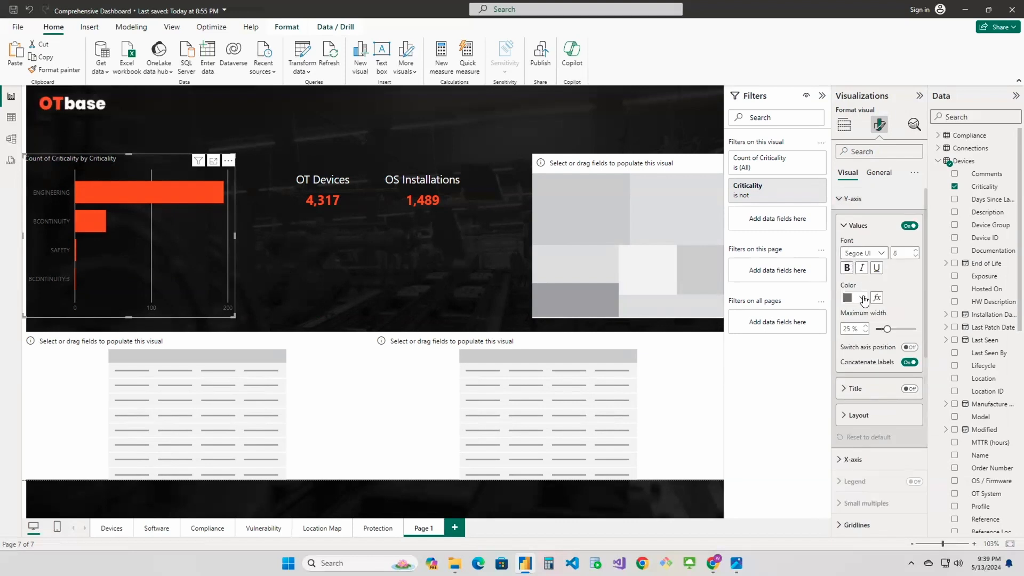
click(863, 299)
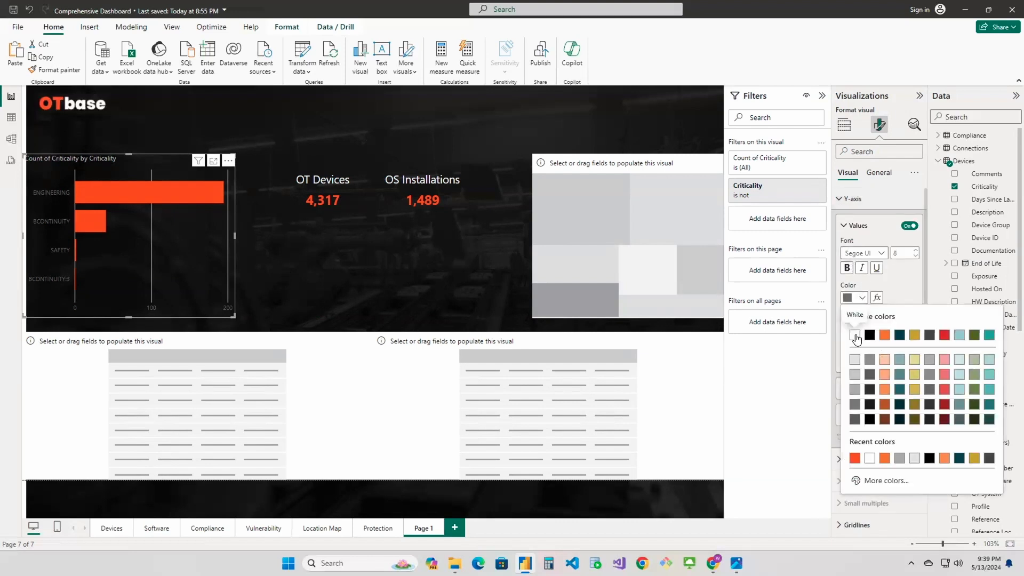
click(855, 336)
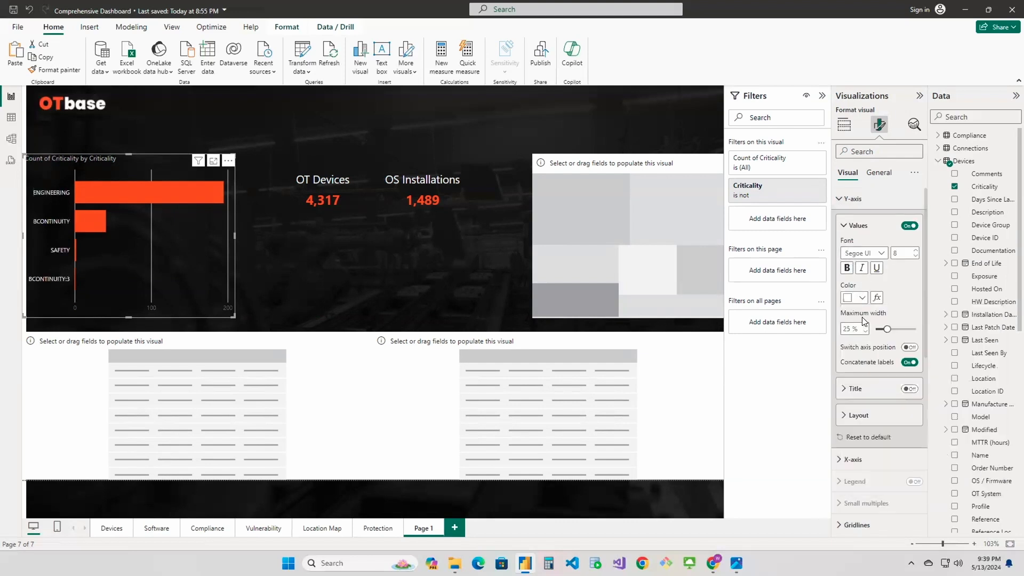
click(842, 227)
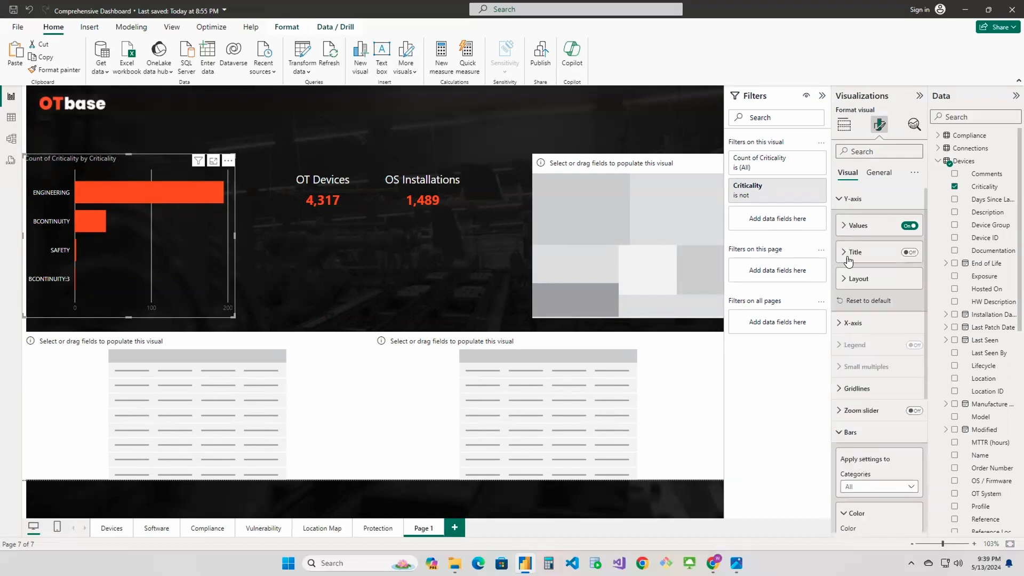
click(841, 203)
- Make the criticality chart's X-axis values white and widen the chart a little more toward the OT Devices card
click(853, 220)
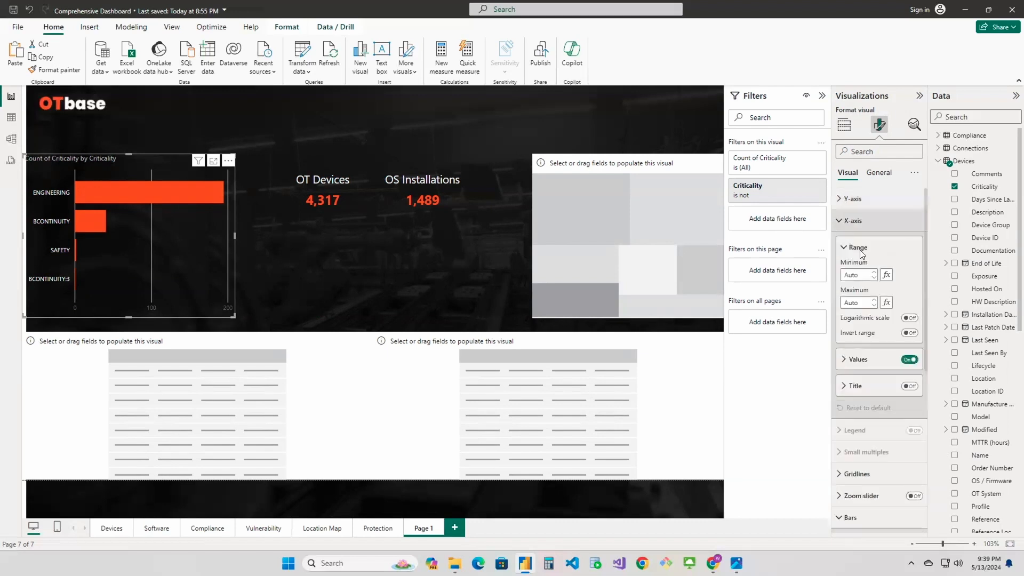
click(848, 361)
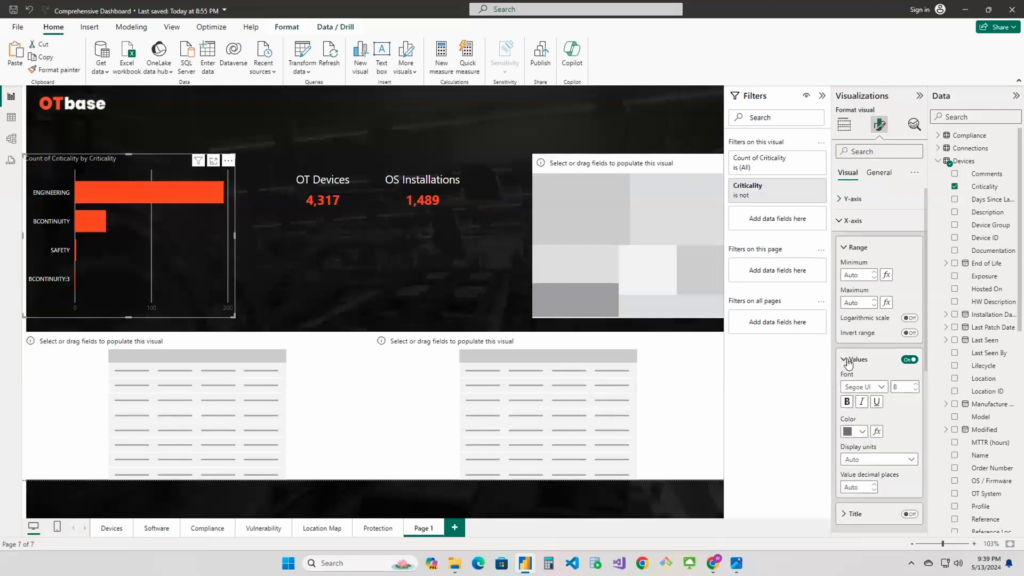
click(856, 431)
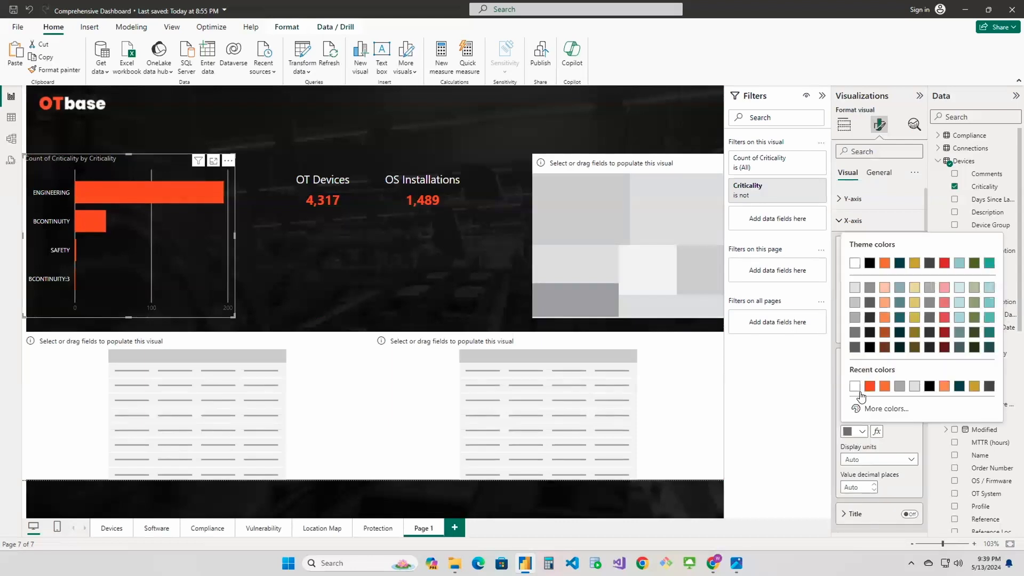
click(853, 264)
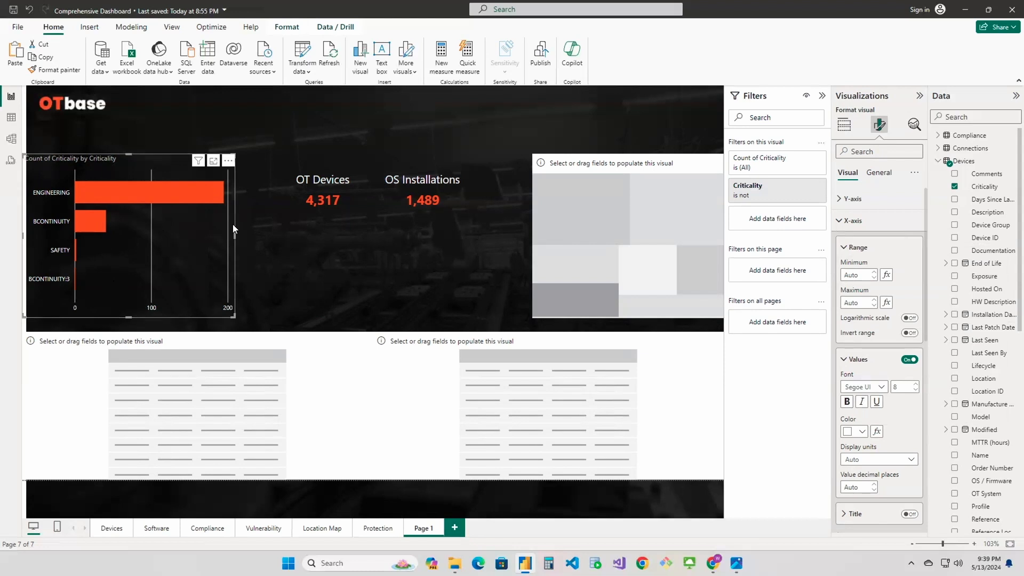
drag(236, 234, 257, 235)
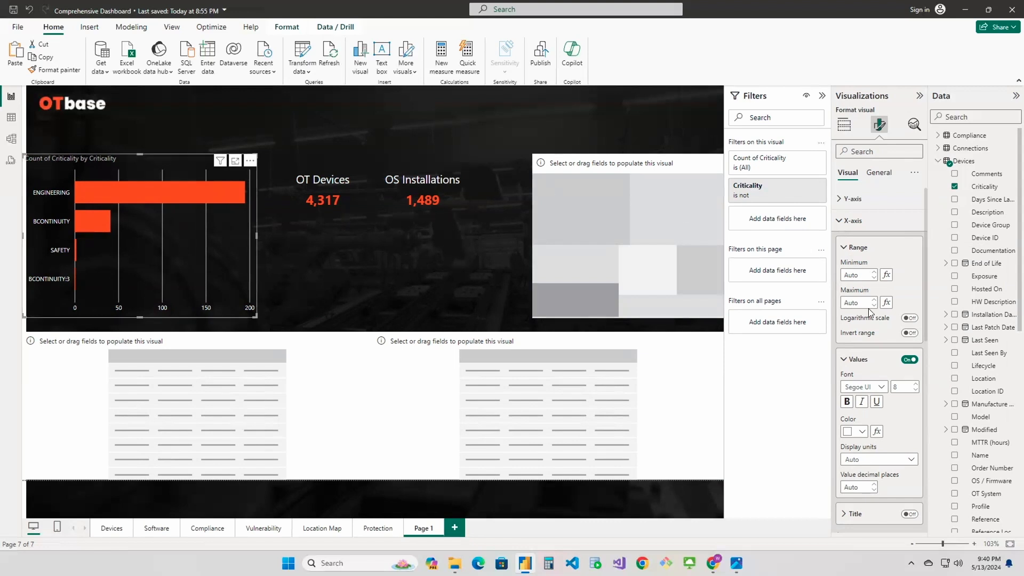
- Change the bar chart's title text to "Device Criticality"
scroll(882, 355, down, 2)
scroll(893, 395, up, 2)
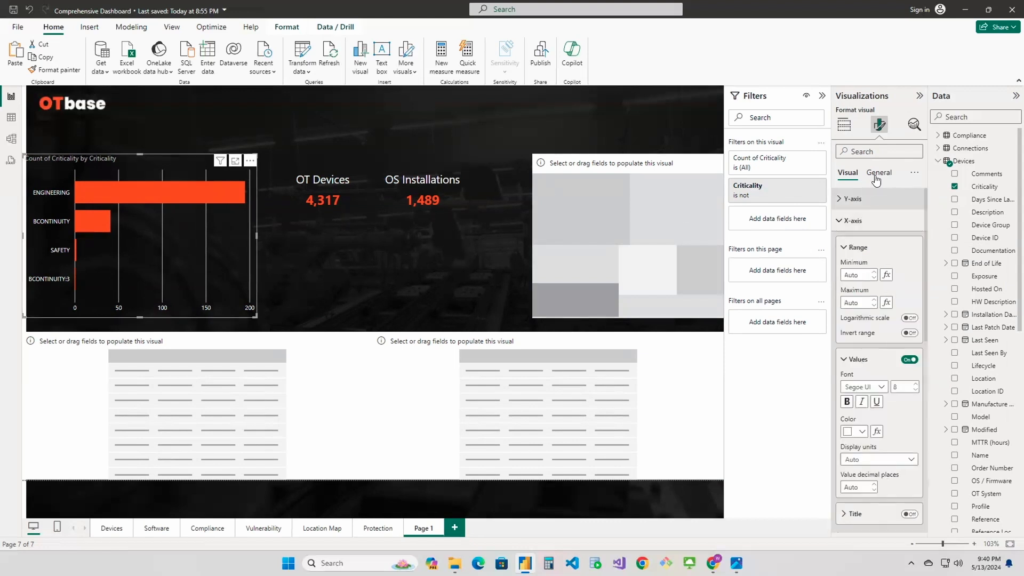
click(841, 220)
click(880, 173)
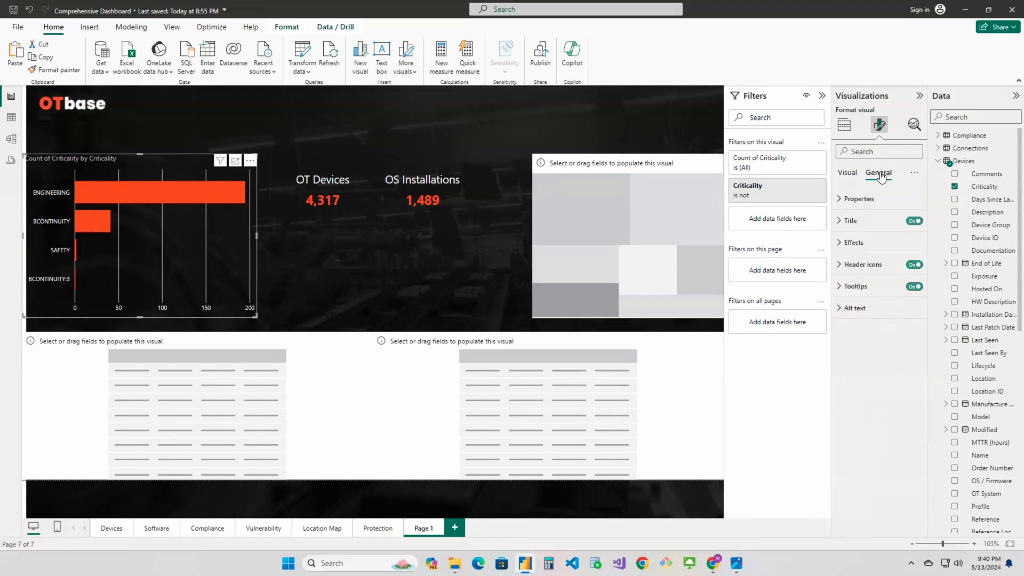
click(842, 222)
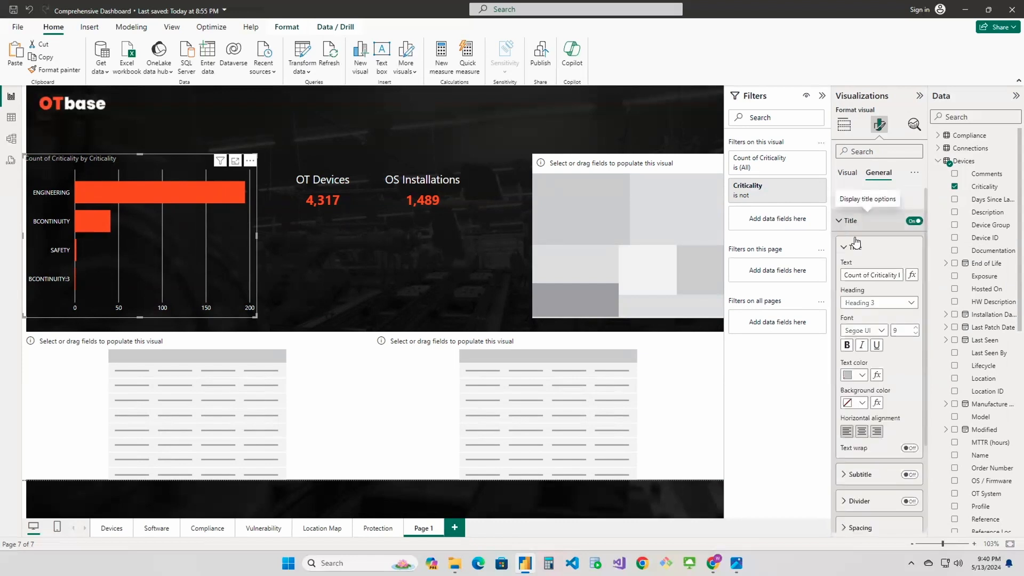
triple_click(872, 274)
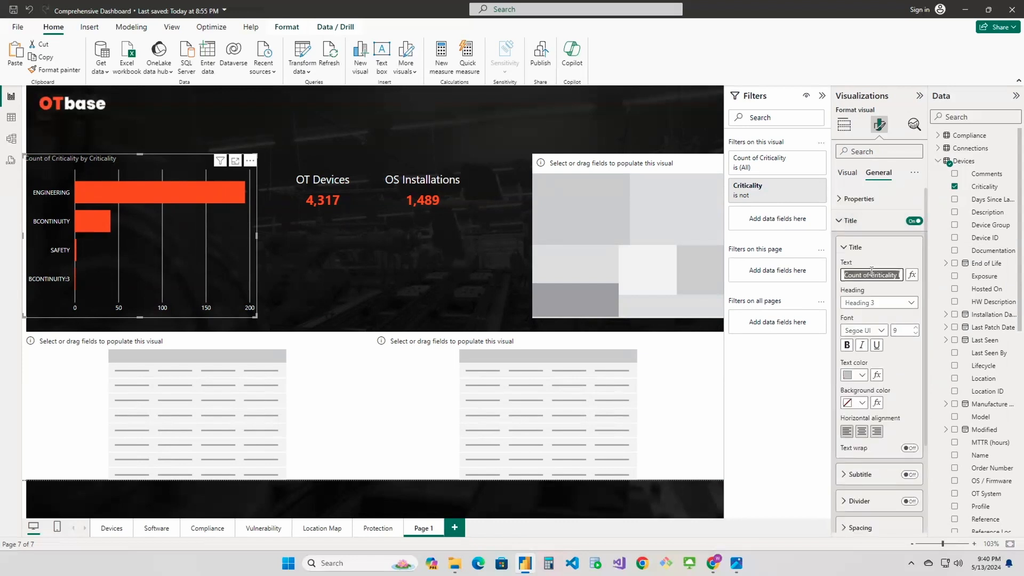
text(Device)
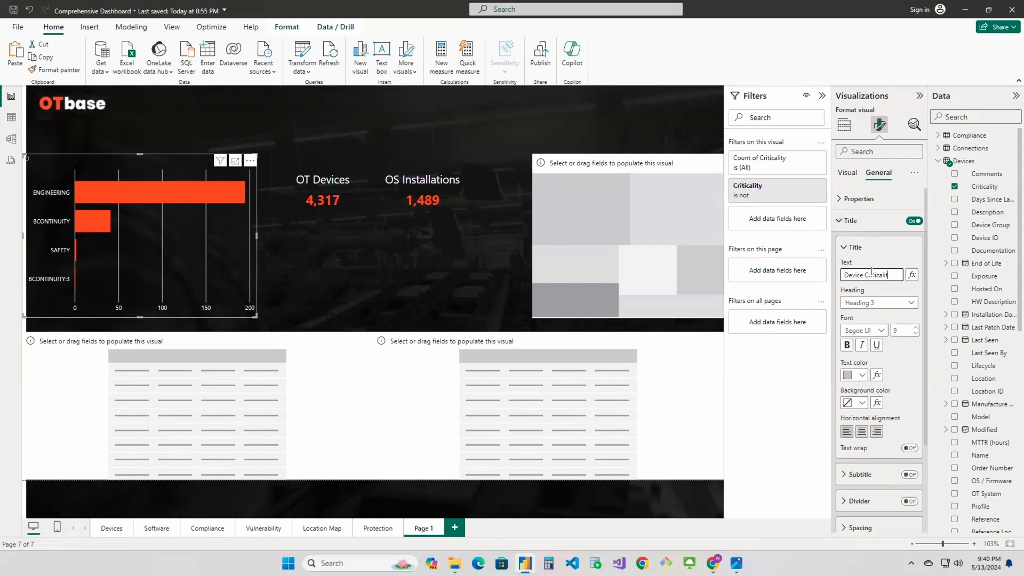
- Make the Device Criticality title white and set its font size to 13
click(862, 375)
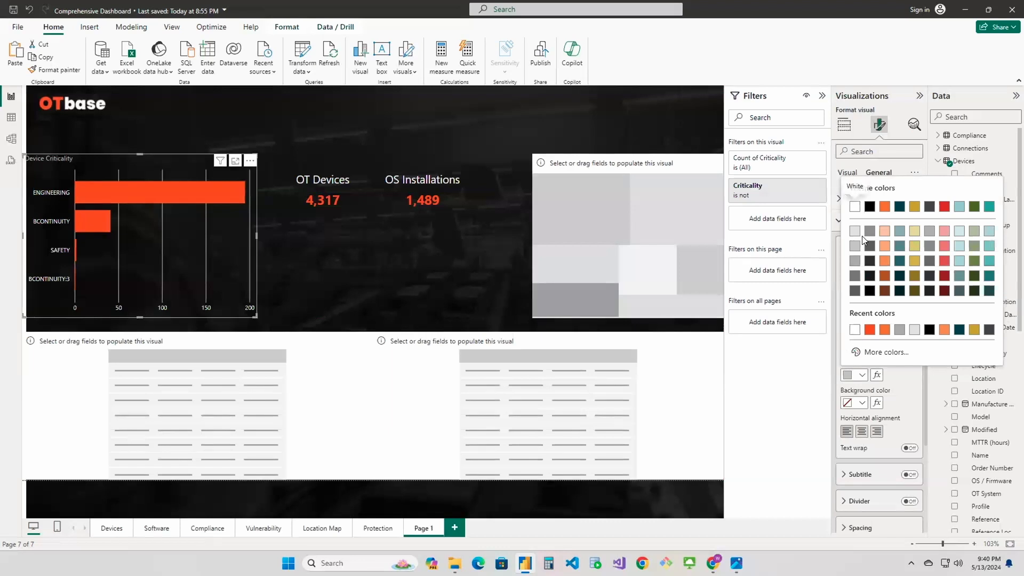
click(856, 210)
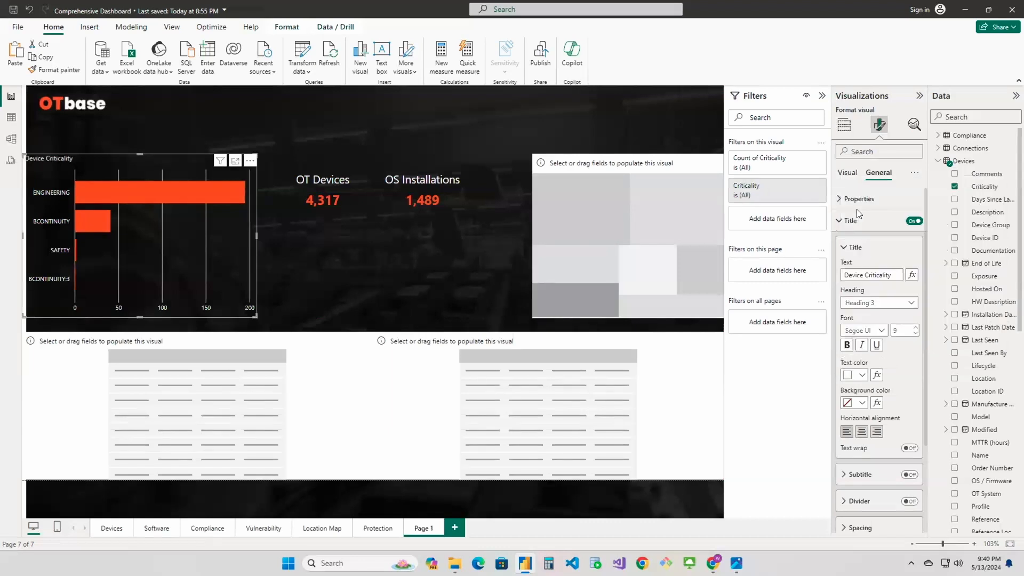
click(916, 328)
click(915, 328)
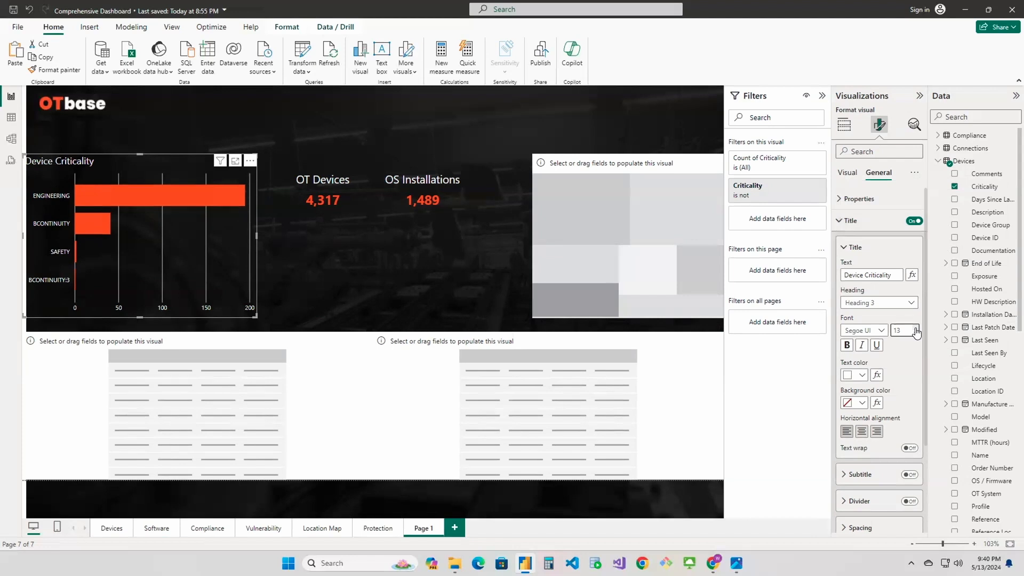
click(350, 238)
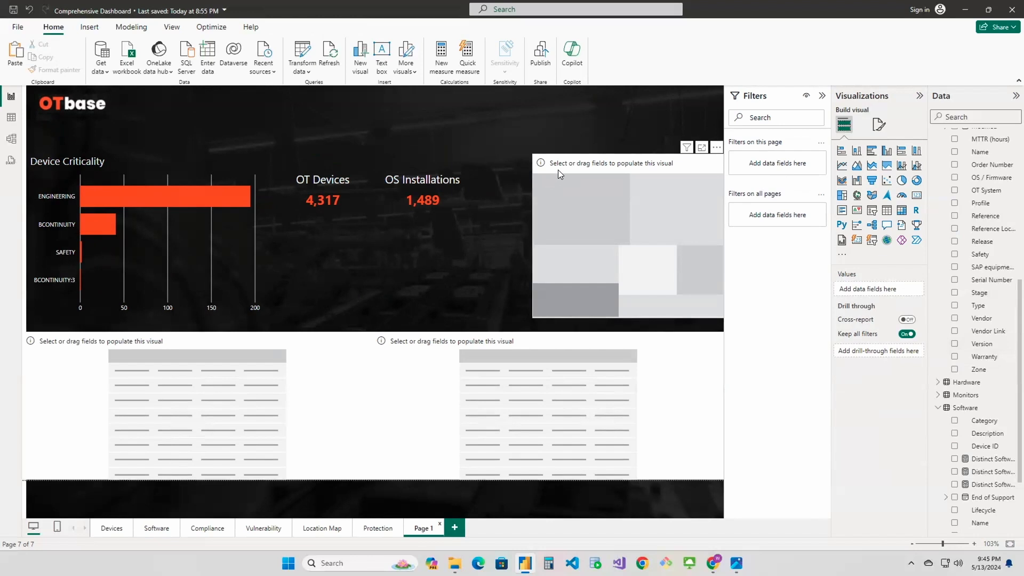
- Populate the treemap with Reference Location as category and the distinct count of Device ID as values, and widen it toward the OS Installations card
click(561, 167)
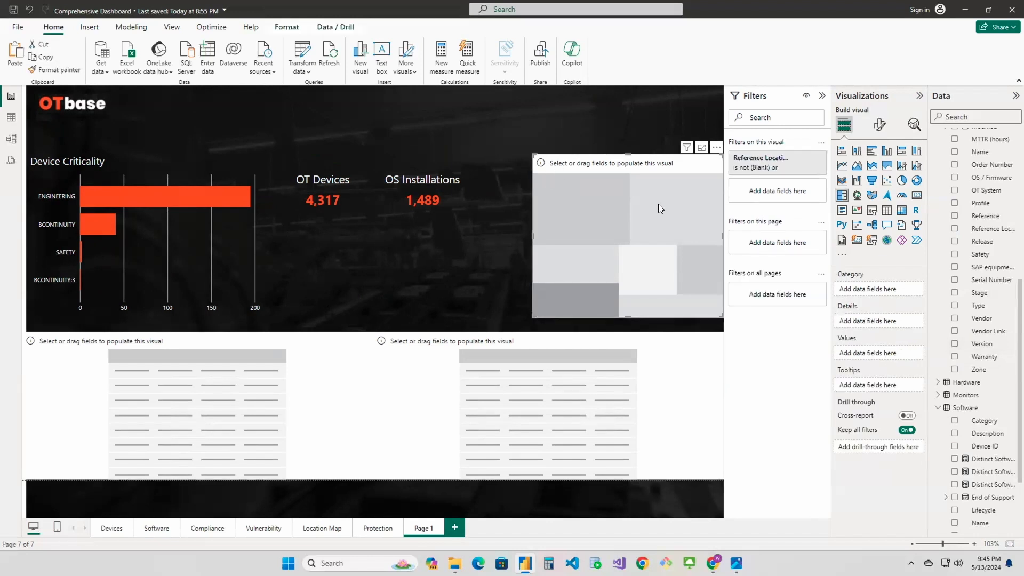
drag(986, 229, 890, 291)
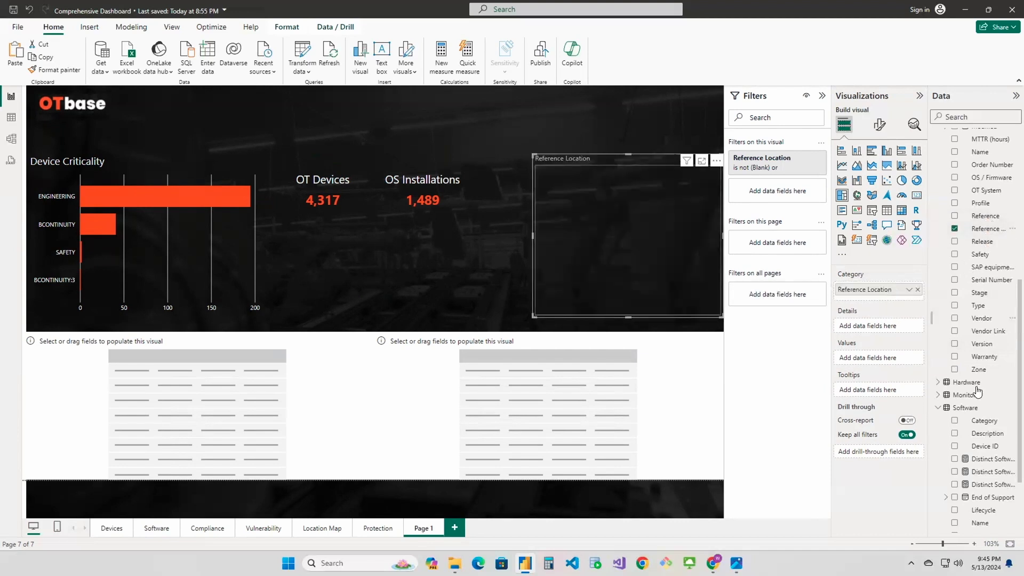
drag(981, 449, 885, 363)
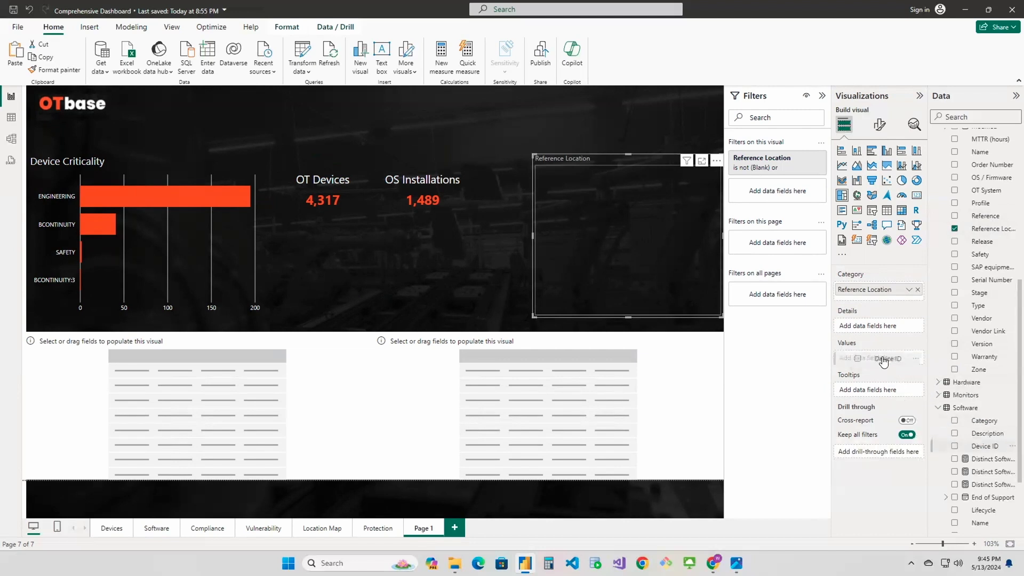
click(909, 359)
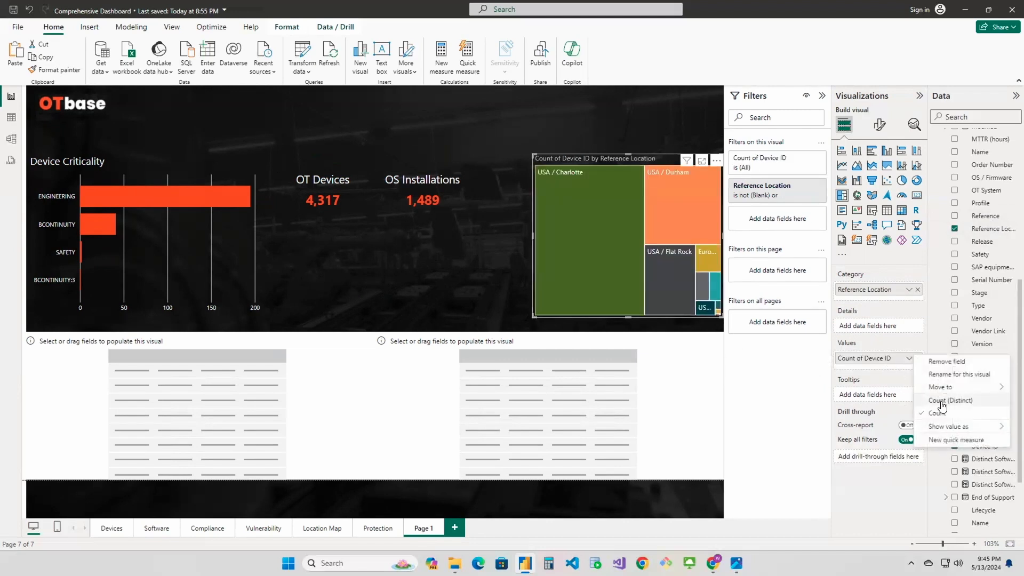
click(940, 401)
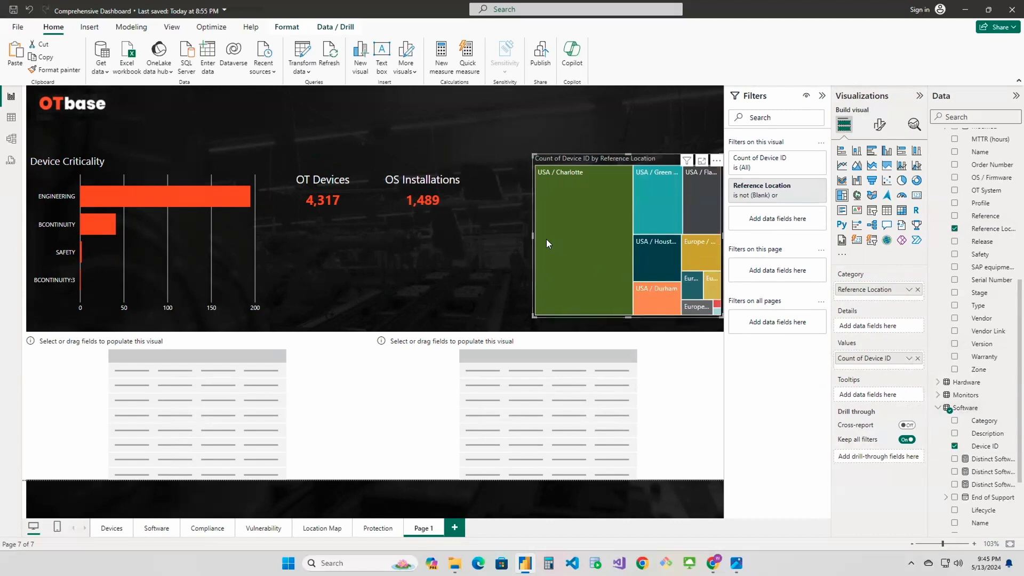
drag(526, 240, 508, 241)
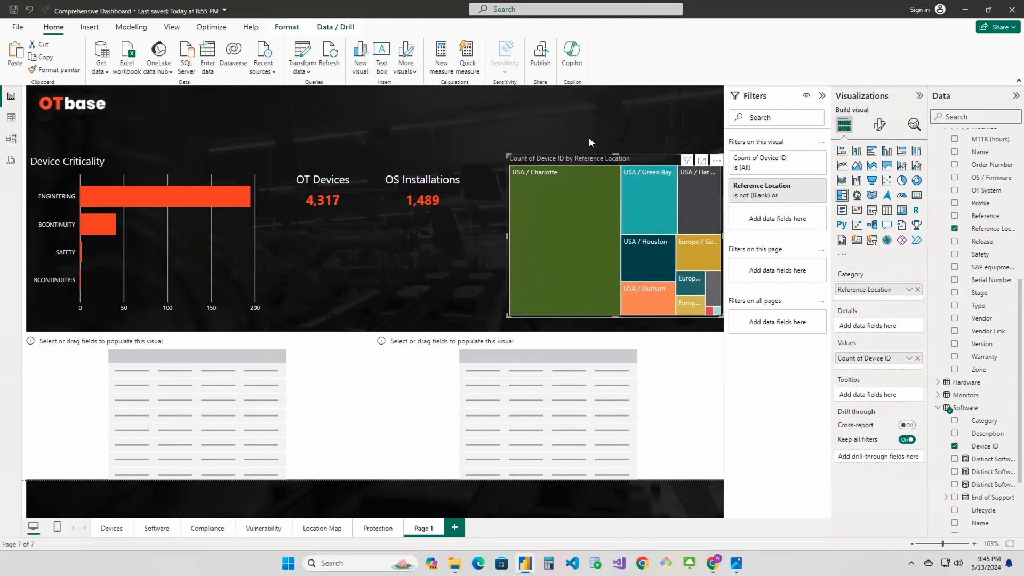
click(594, 119)
- Change the treemap's title text to "Devices by Location" and align the title right
mouse_move(648, 159)
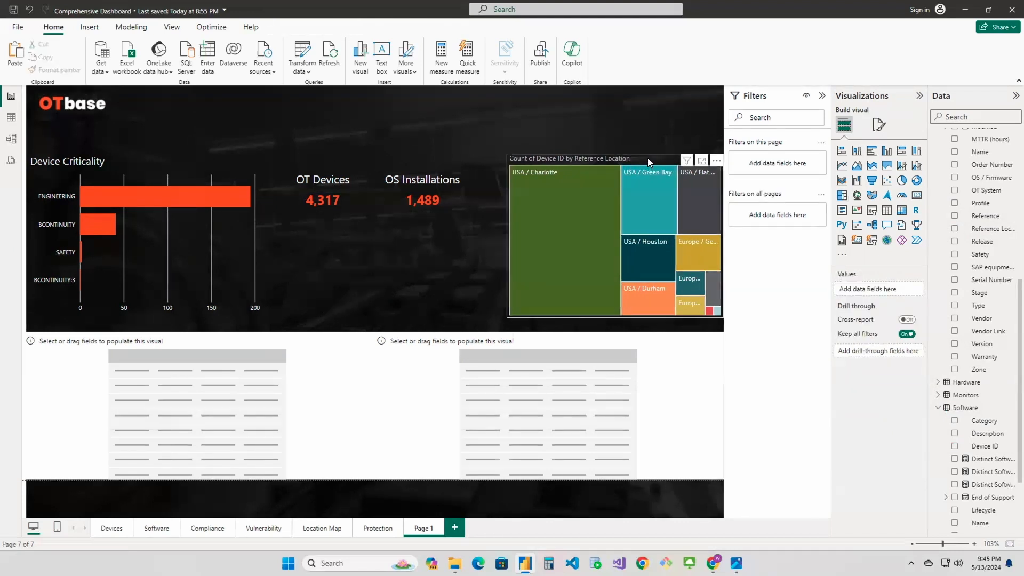
click(648, 158)
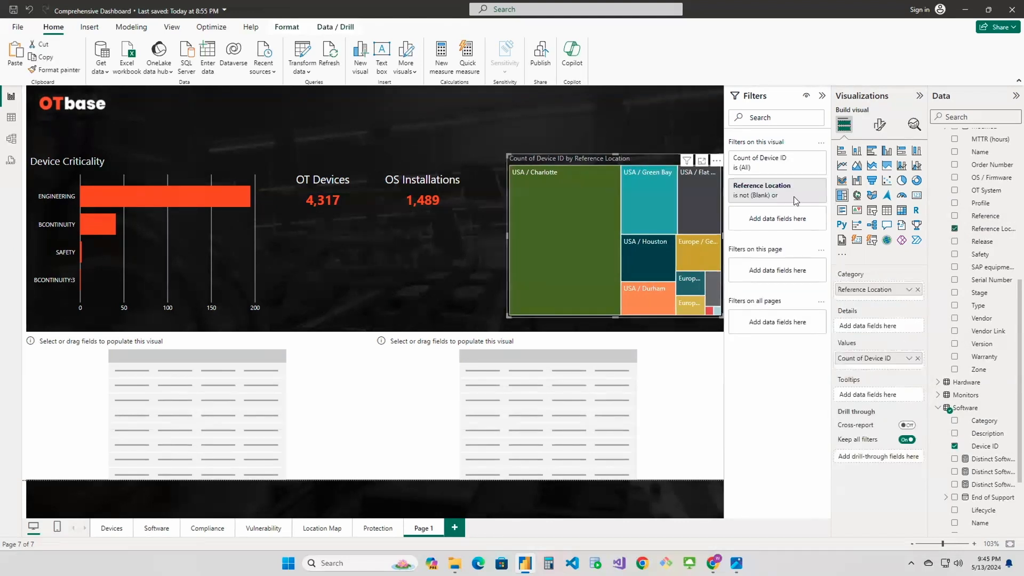
click(883, 123)
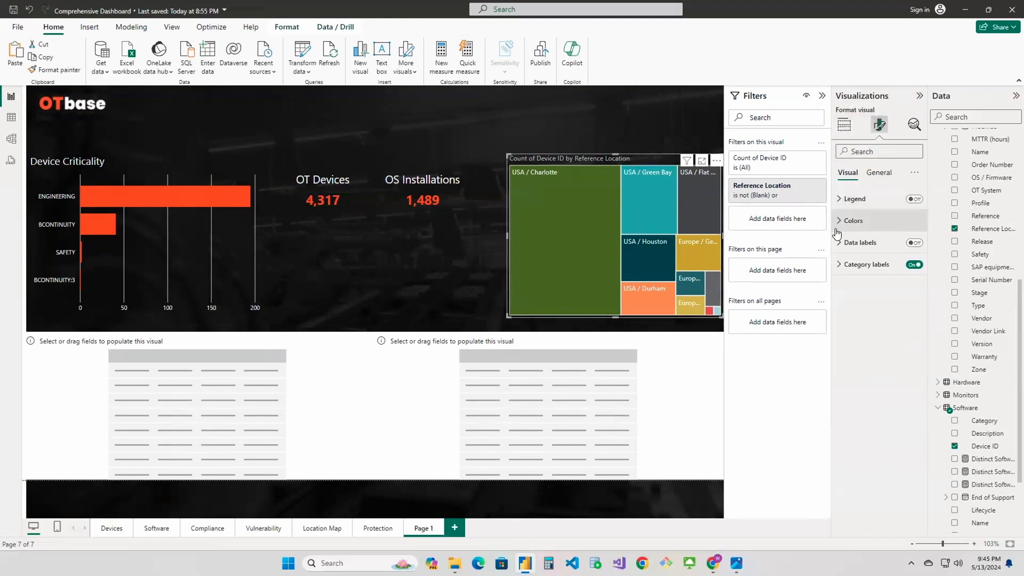
click(879, 172)
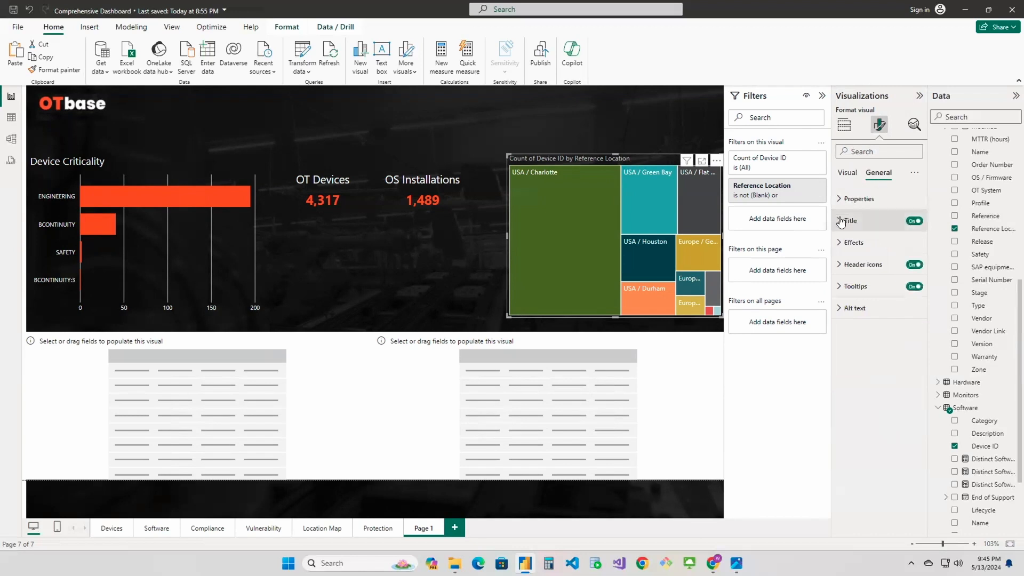
click(851, 221)
key(super)
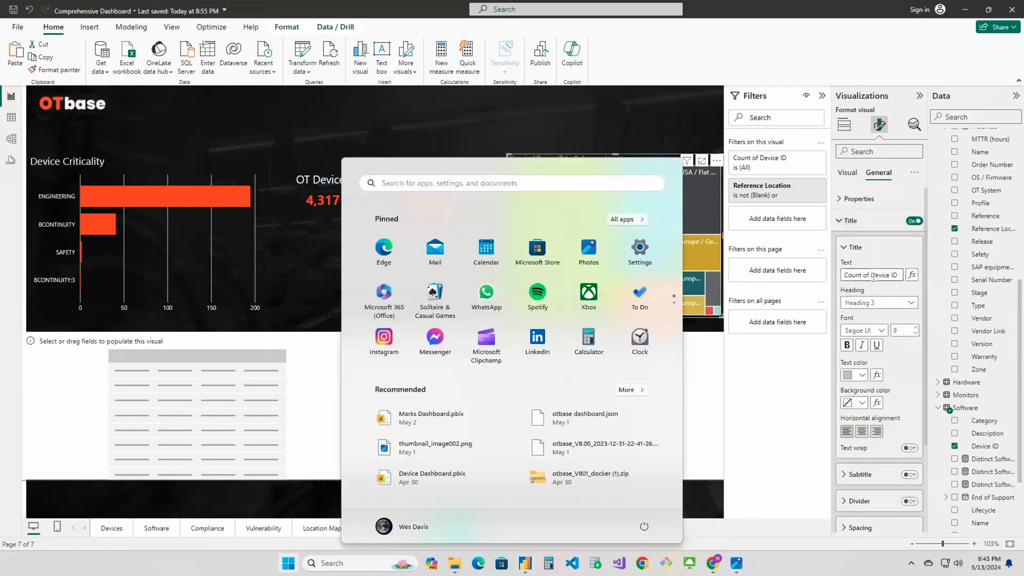
key(super)
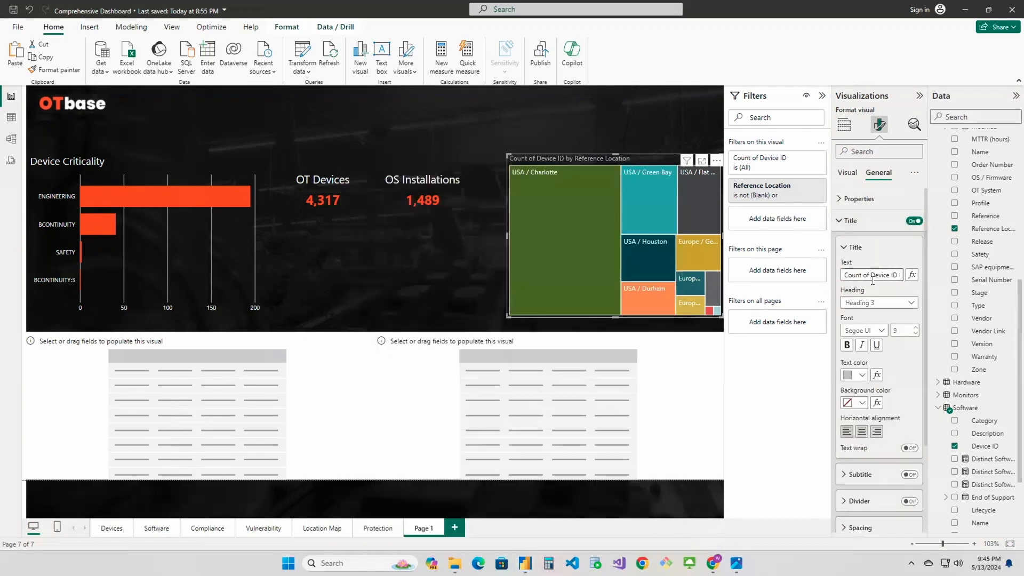
key(super)
key(super)
key(ctrl+a)
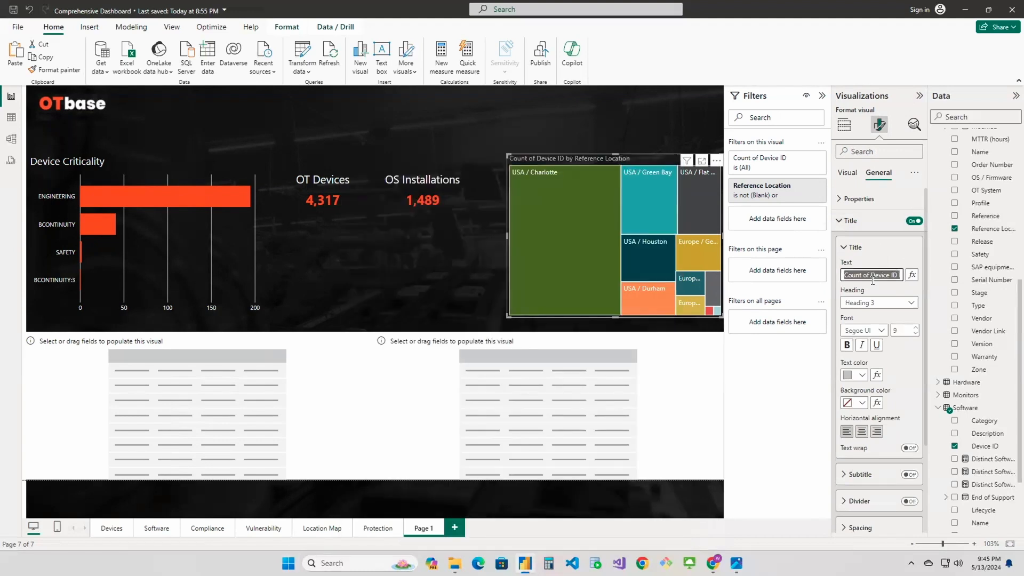
text(Dev)
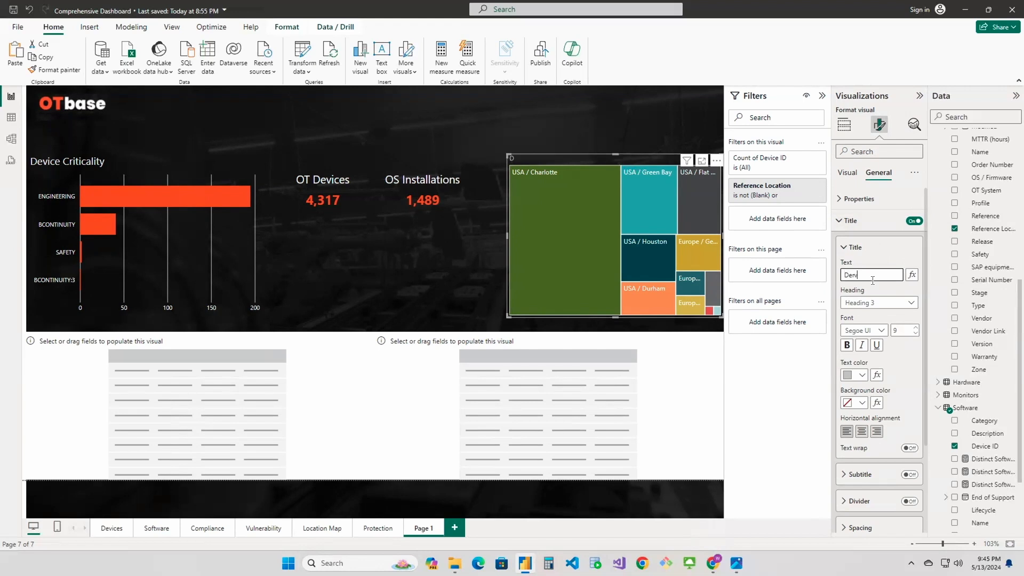
text(ices by Location)
click(876, 433)
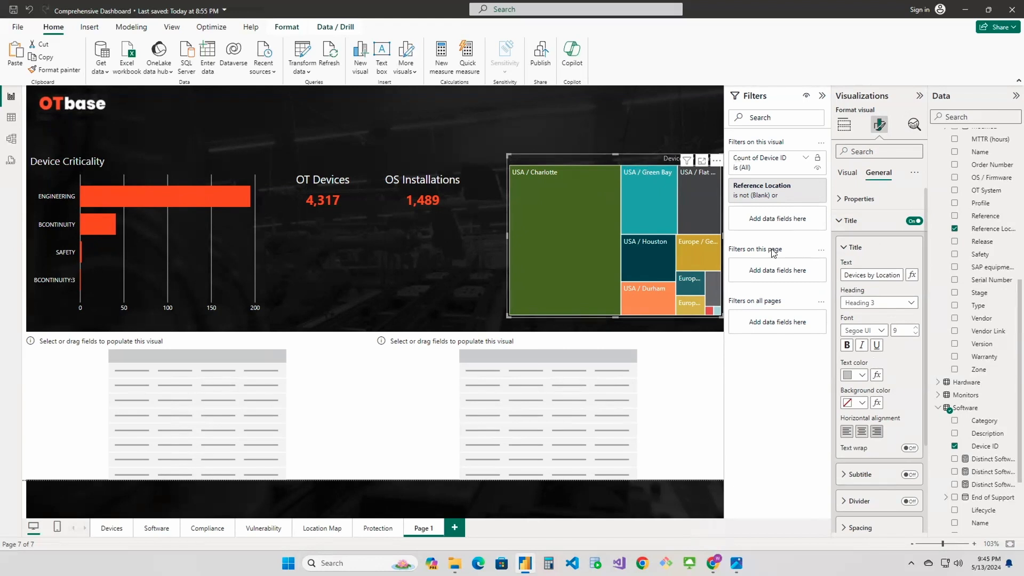
- Make the Devices by Location title white and set its font size to 14
click(862, 375)
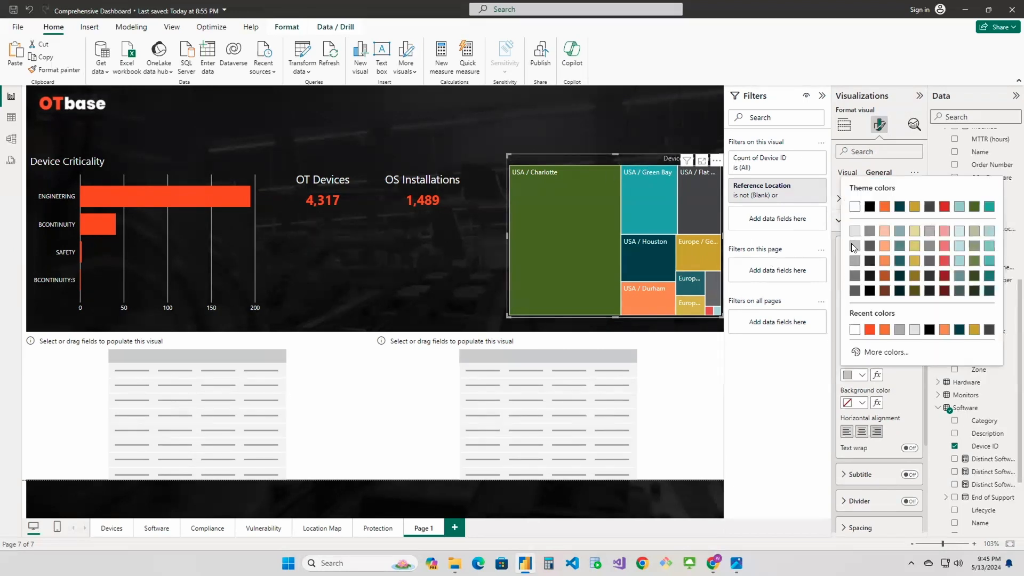
click(852, 219)
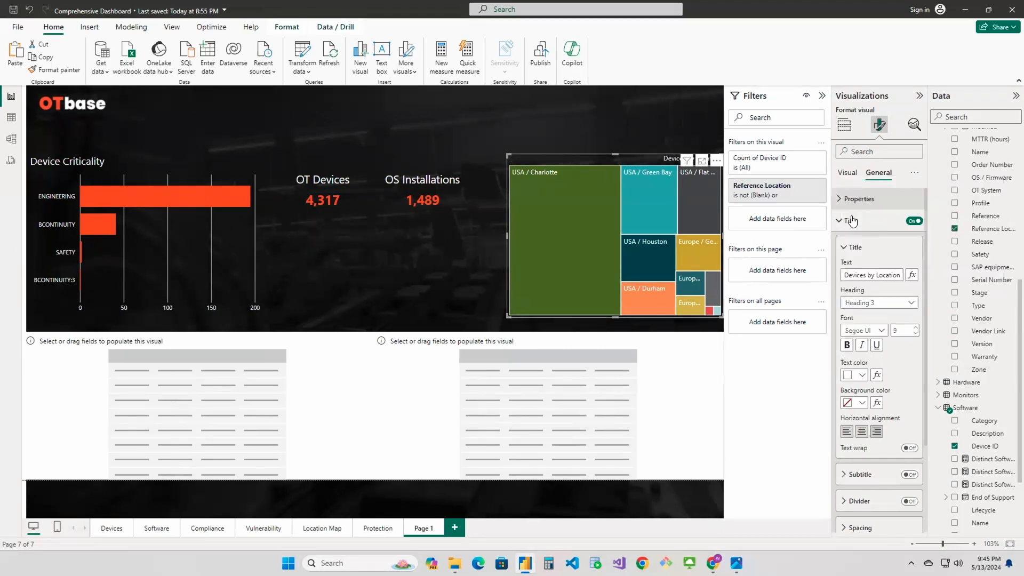
click(916, 328)
click(916, 328)
click(916, 328)
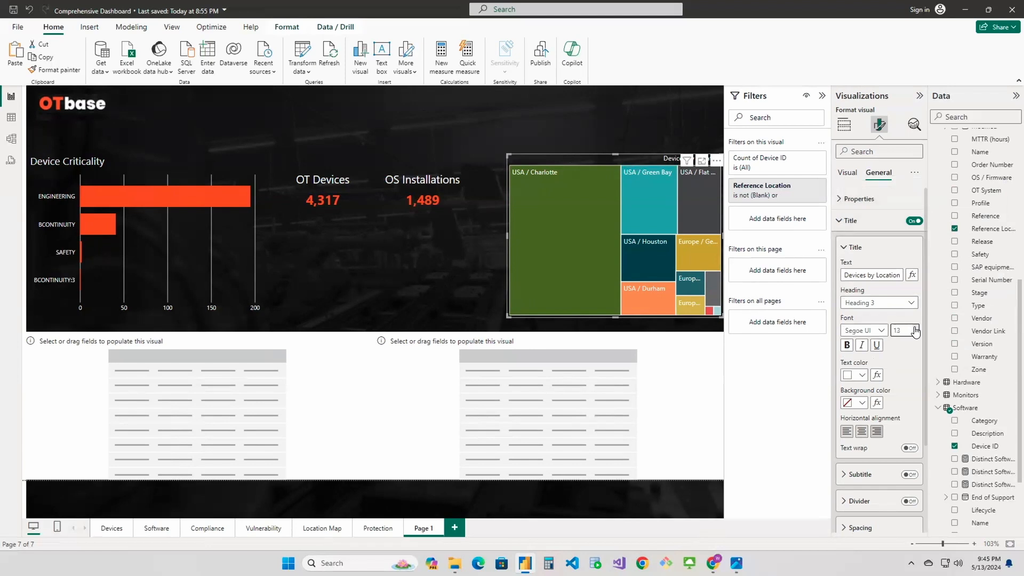
click(915, 328)
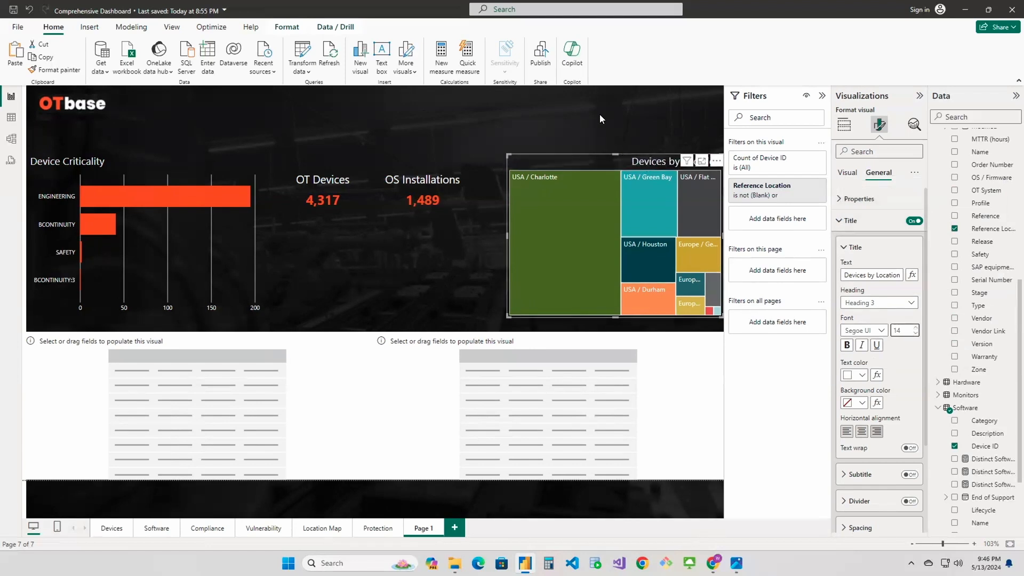
click(579, 114)
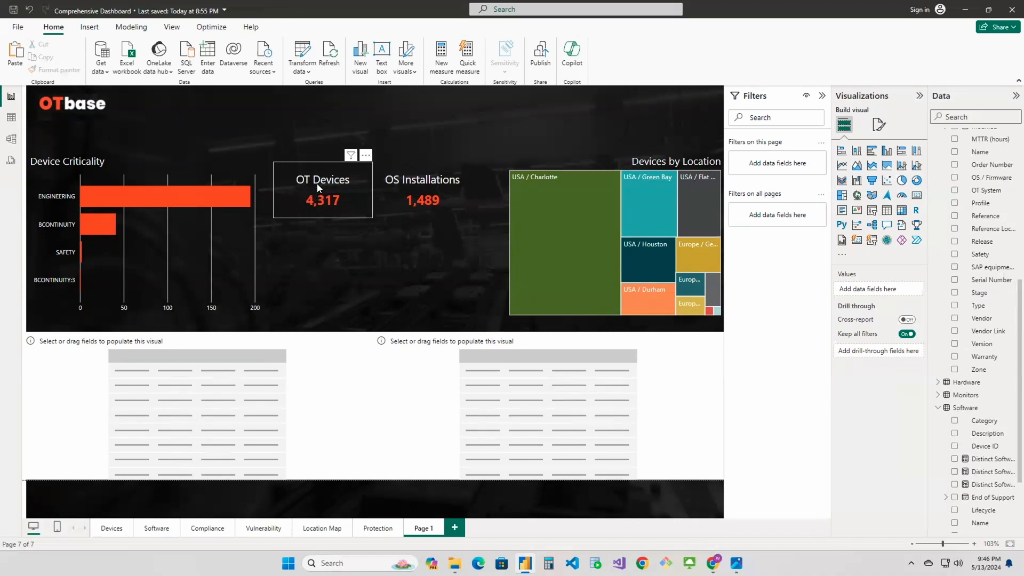
- Edit the Device Criticality chart's interactions so that it has no effect on the OT Devices card
click(201, 31)
click(170, 28)
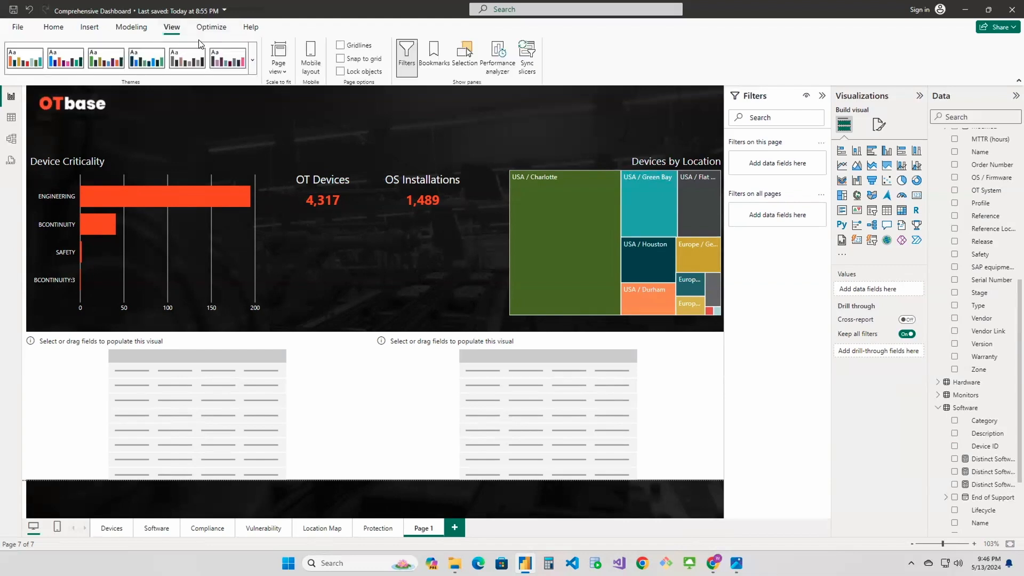
click(252, 232)
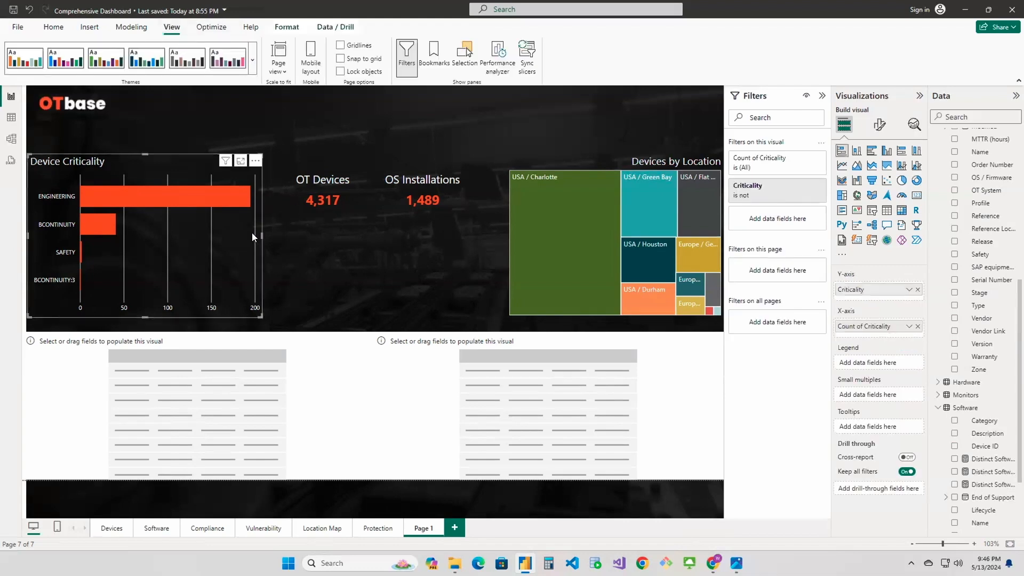
click(284, 27)
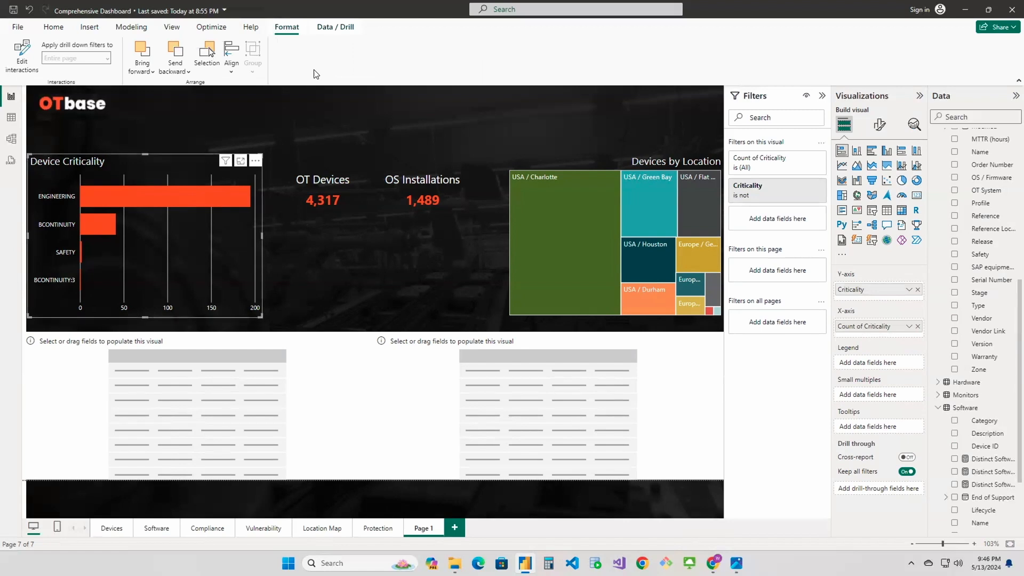
click(20, 49)
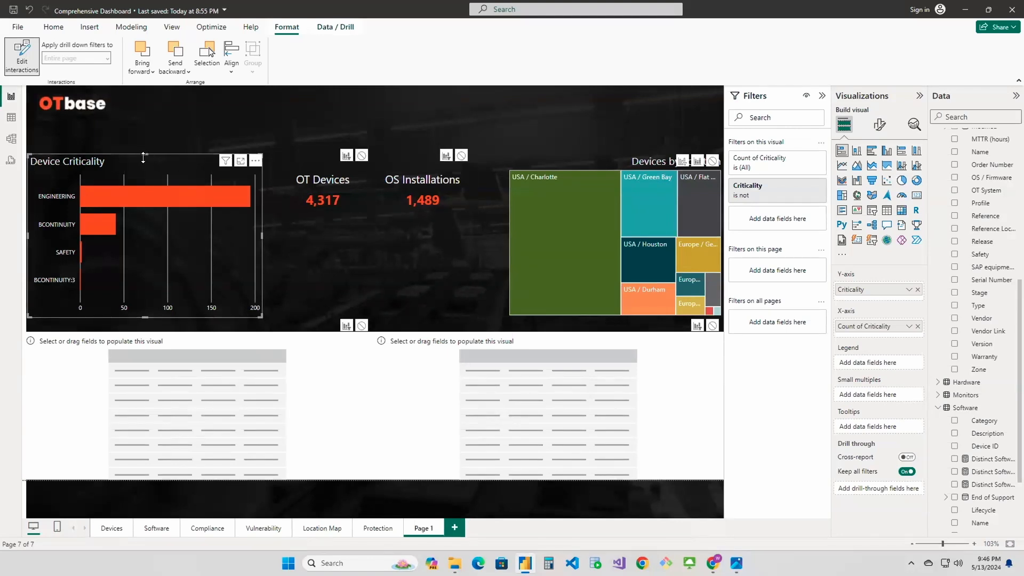
click(362, 156)
- Set the Devices by Location treemap's interaction with the OT Devices card to none
click(545, 161)
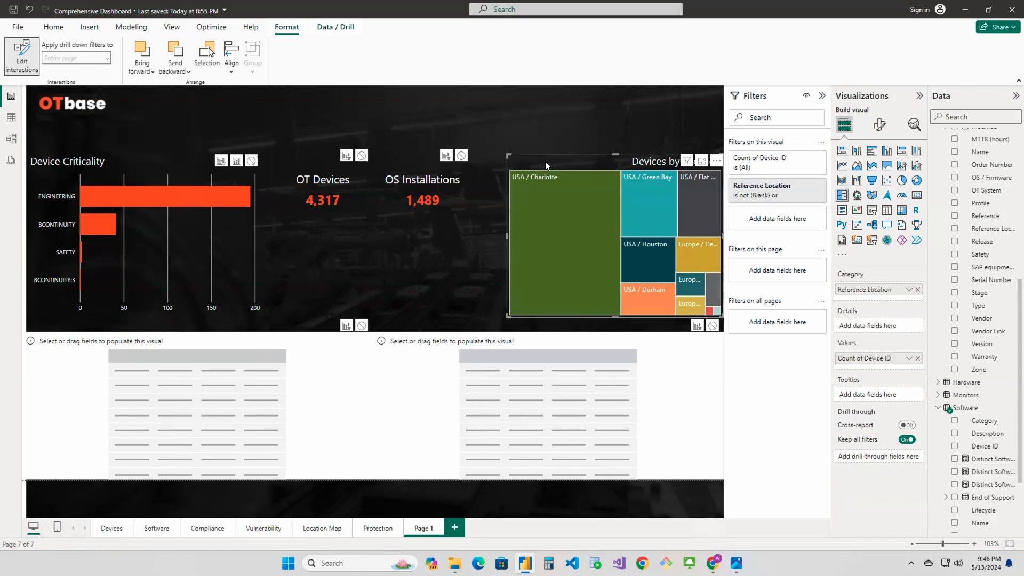
click(361, 155)
click(405, 265)
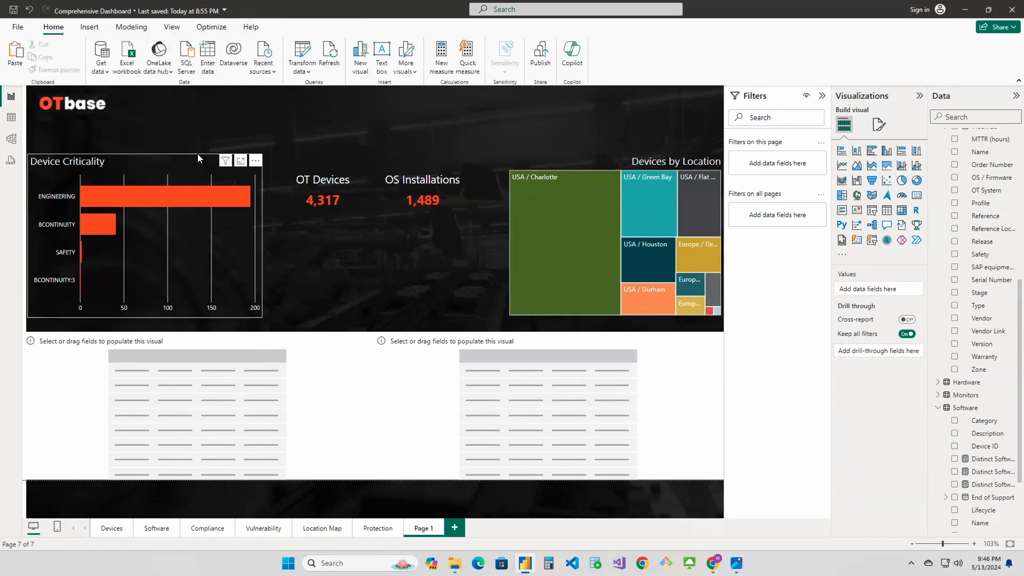
- Turn off interaction editing with the Device Criticality chart selected
click(164, 163)
click(288, 27)
click(23, 60)
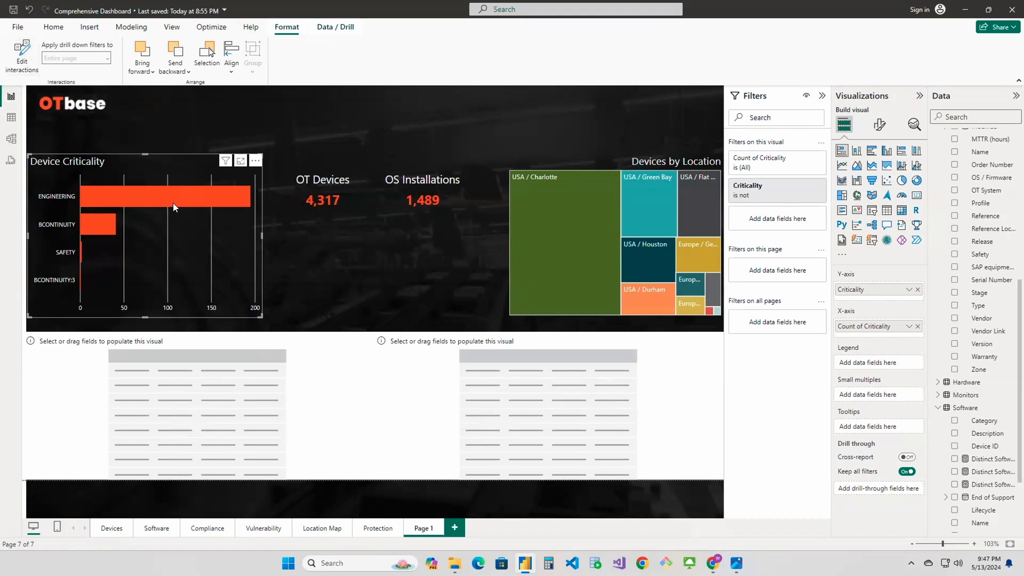
- Test the cross-filtering by selecting the USA / Charlotte tile in the treemap, and clear the selection again
click(530, 192)
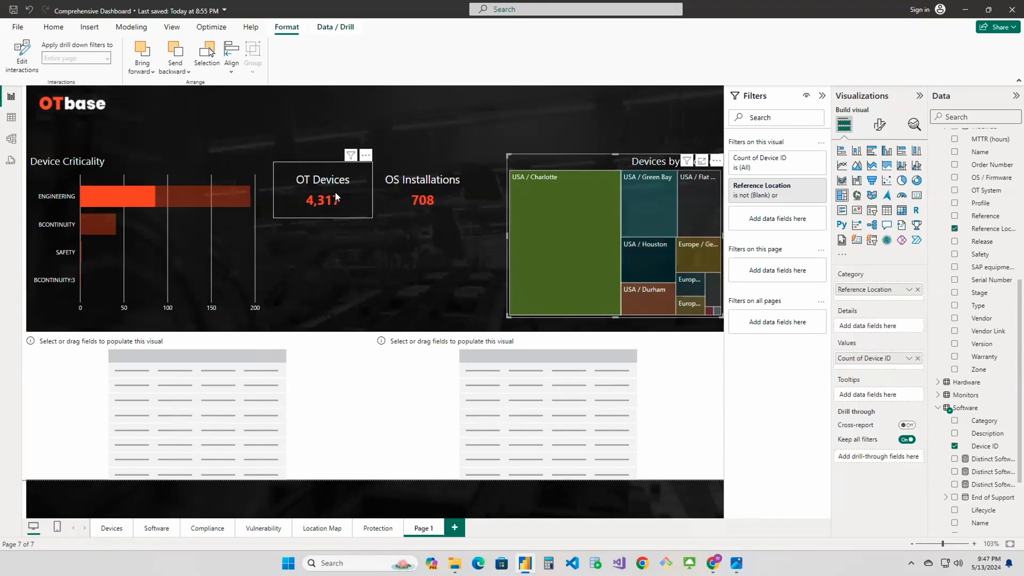
mouse_move(572, 210)
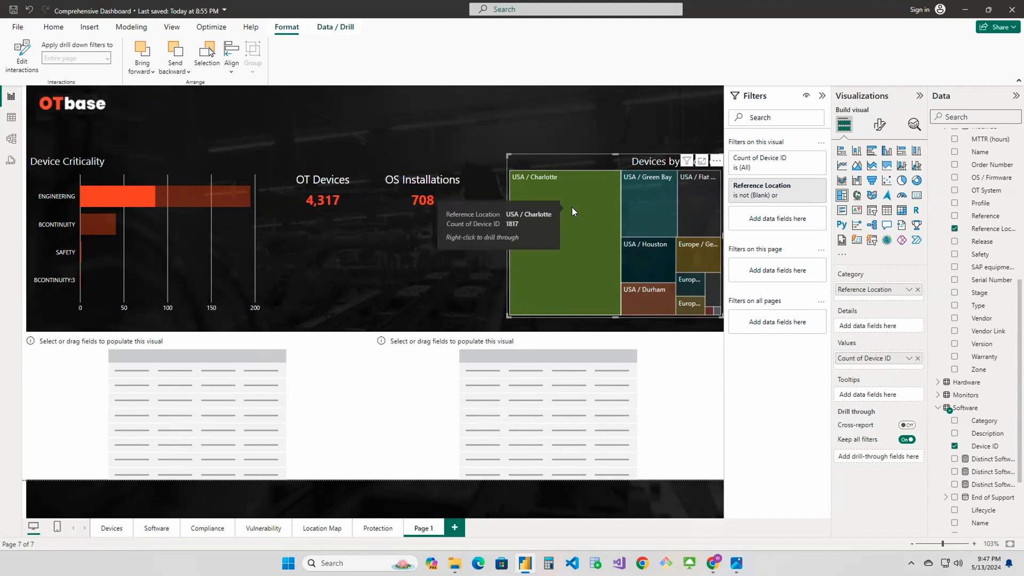
click(572, 207)
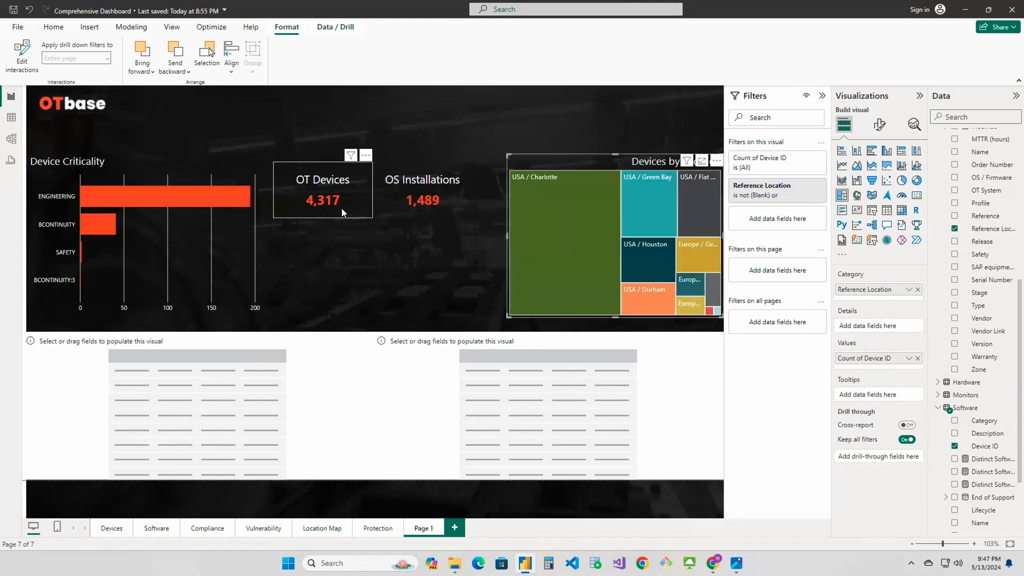
- Set the Devices by Location treemap's interaction with the Device Criticality chart to none
click(145, 163)
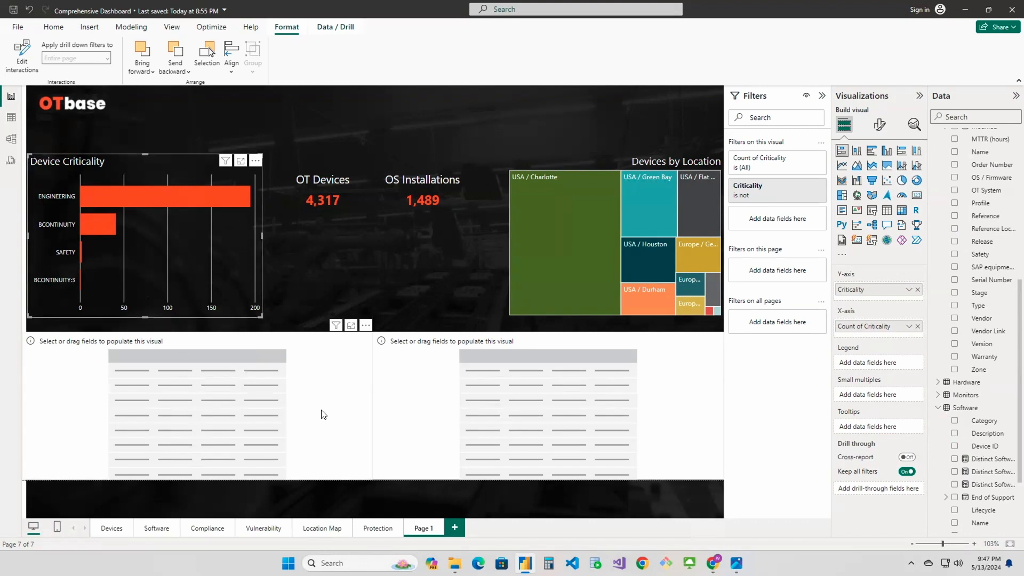
click(21, 54)
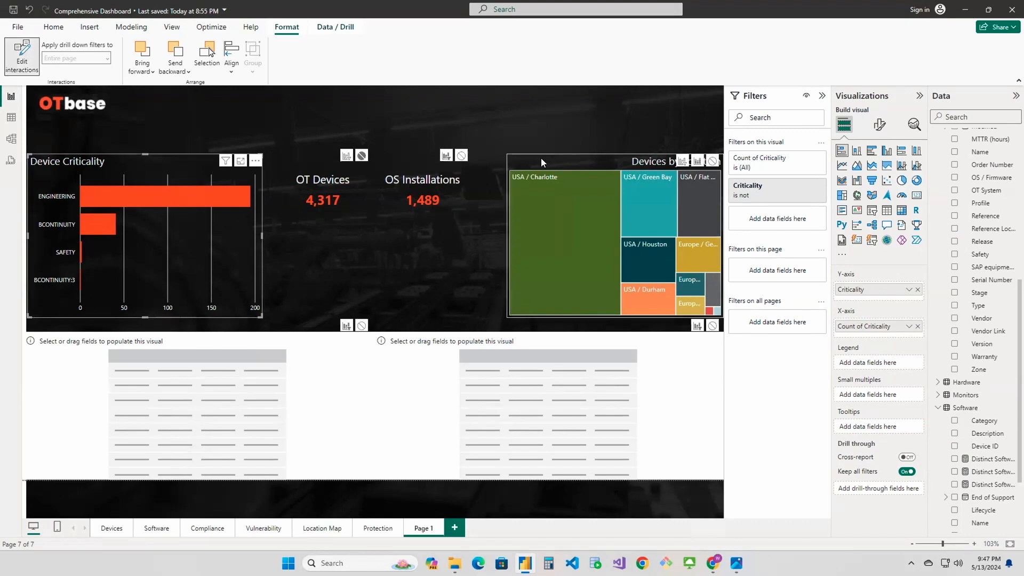
click(541, 157)
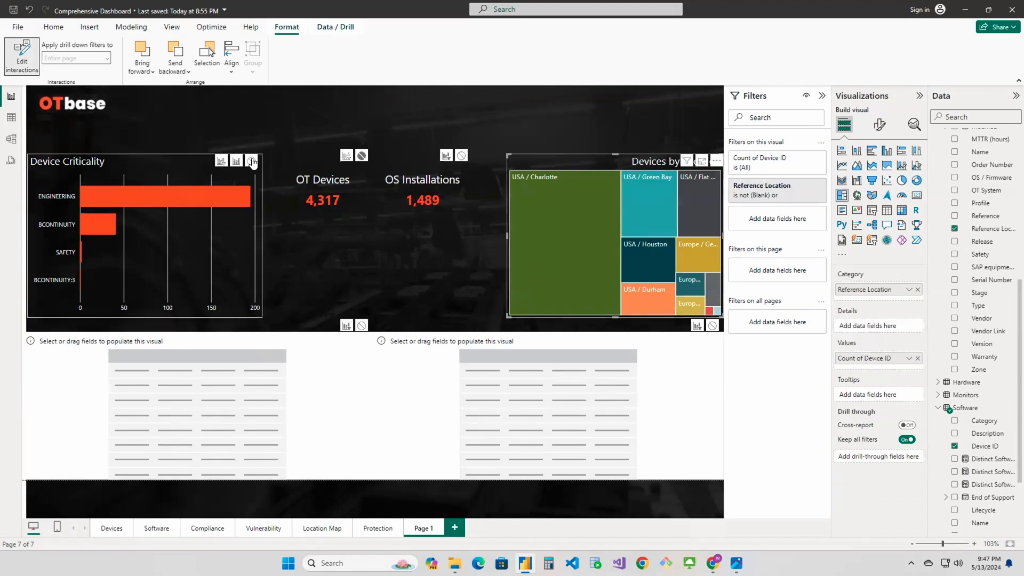
click(253, 162)
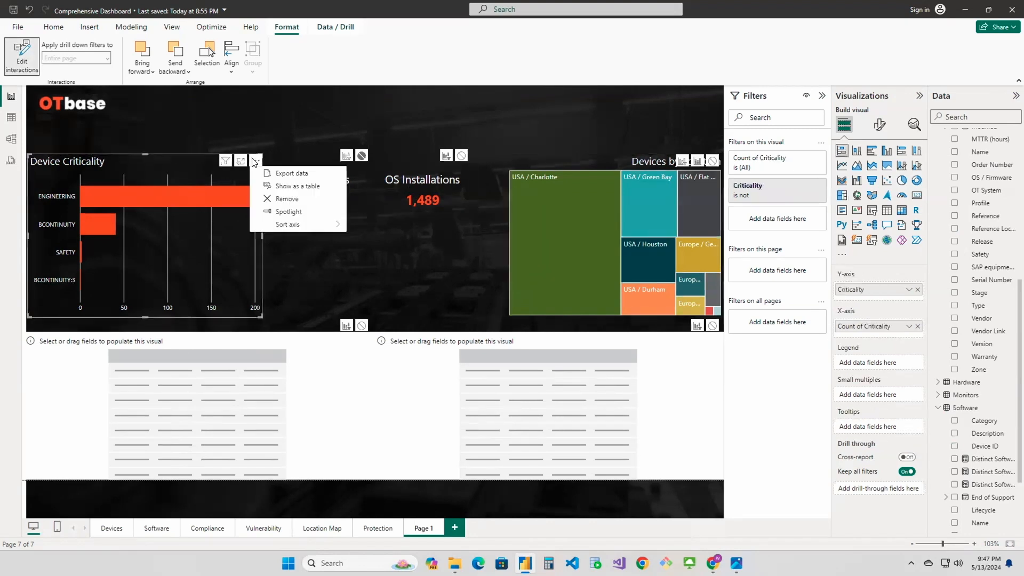
click(566, 156)
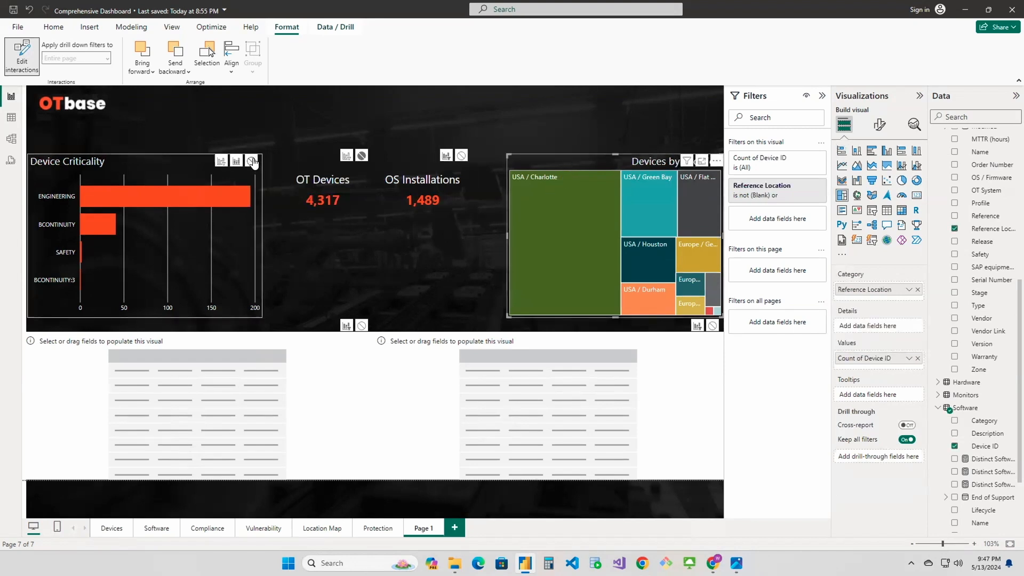
click(411, 259)
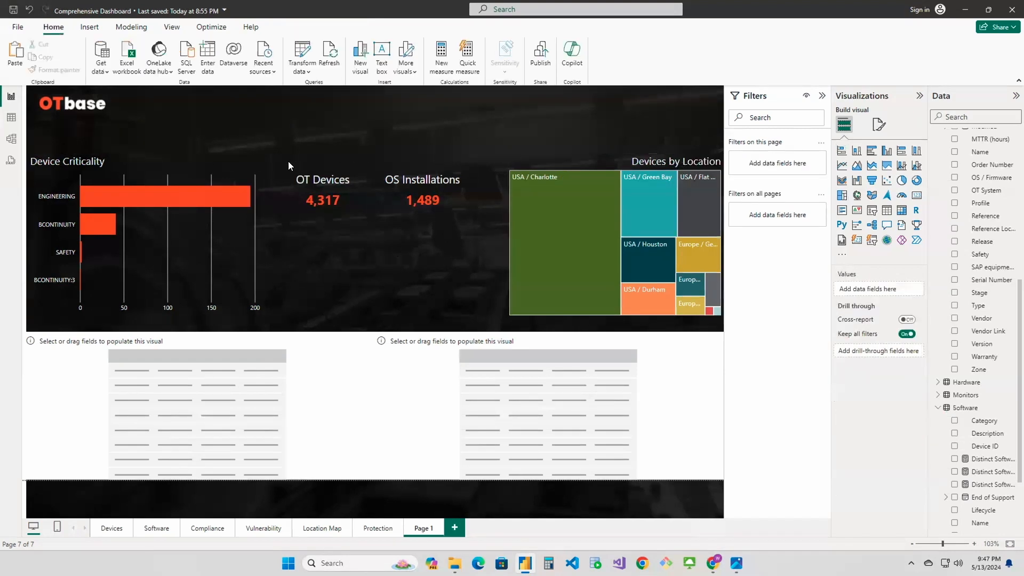
- Turn off interaction editing, check the cross-filtering with the treemap's USA / Charlotte tile selected, and clear the selection
click(554, 209)
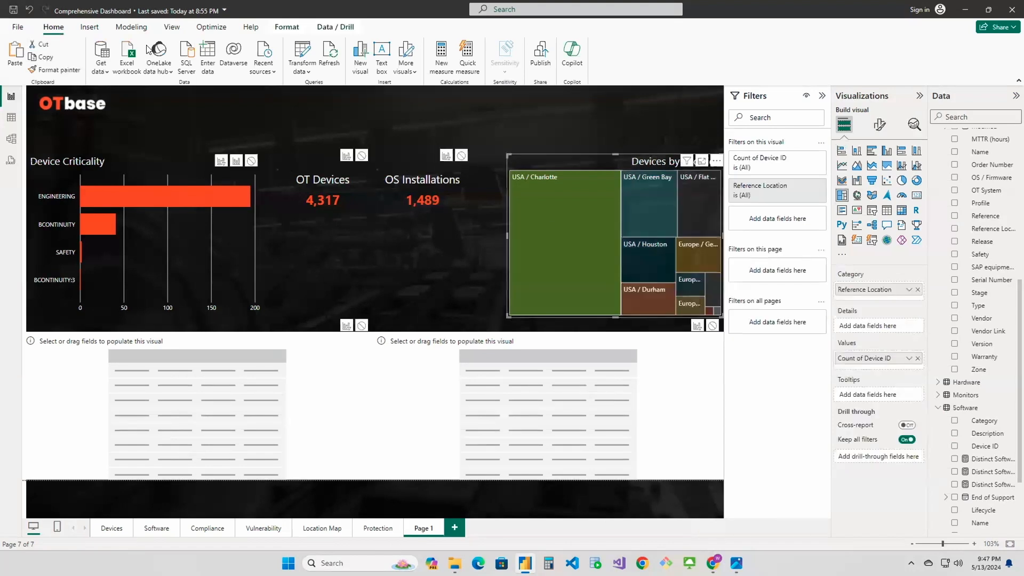
click(288, 27)
click(22, 56)
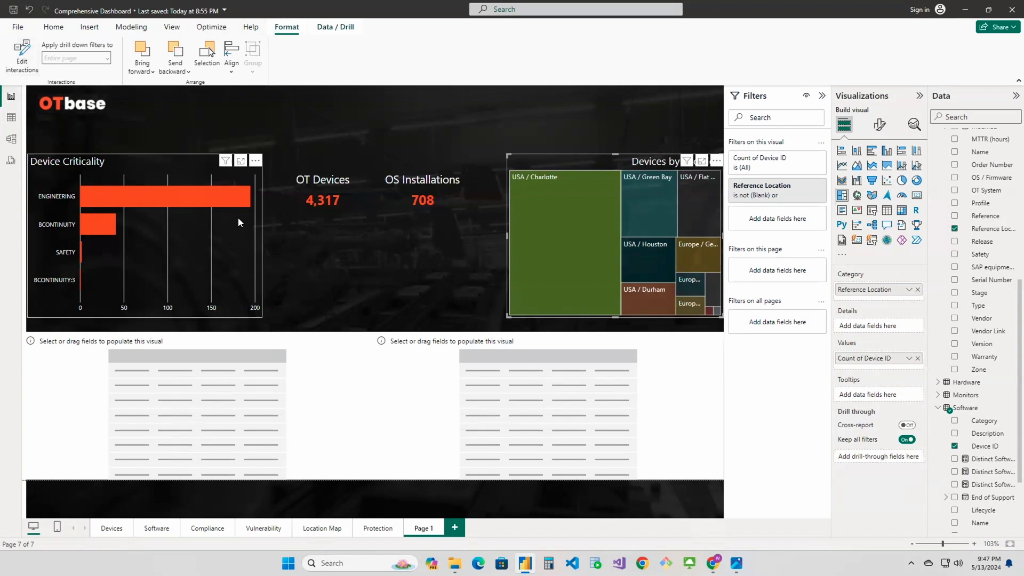
click(329, 117)
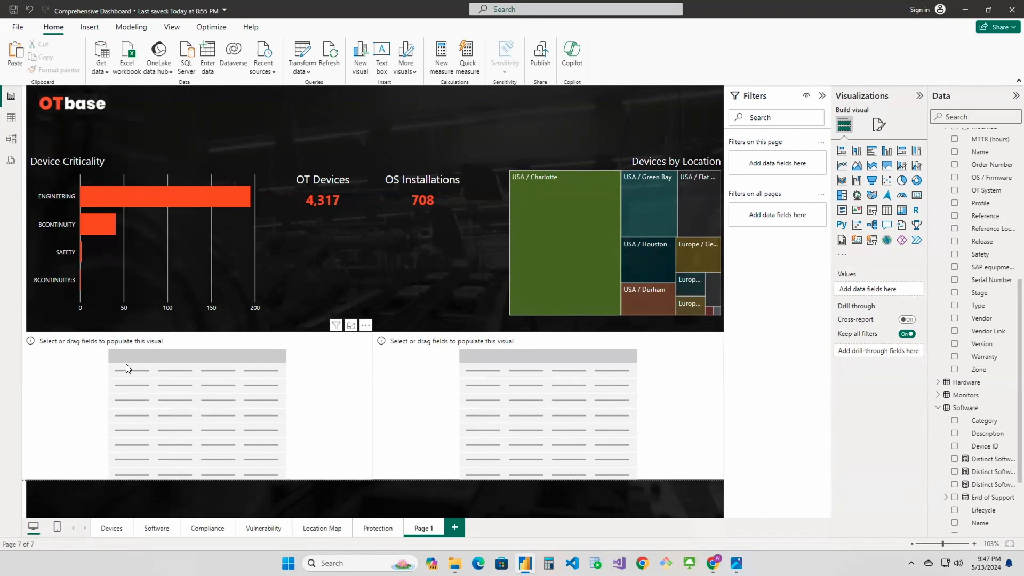
click(291, 293)
- Fill the empty table below the Device Criticality chart with Device ID, Serial Number, Type, Model and Reference Location from the Devices table
click(252, 344)
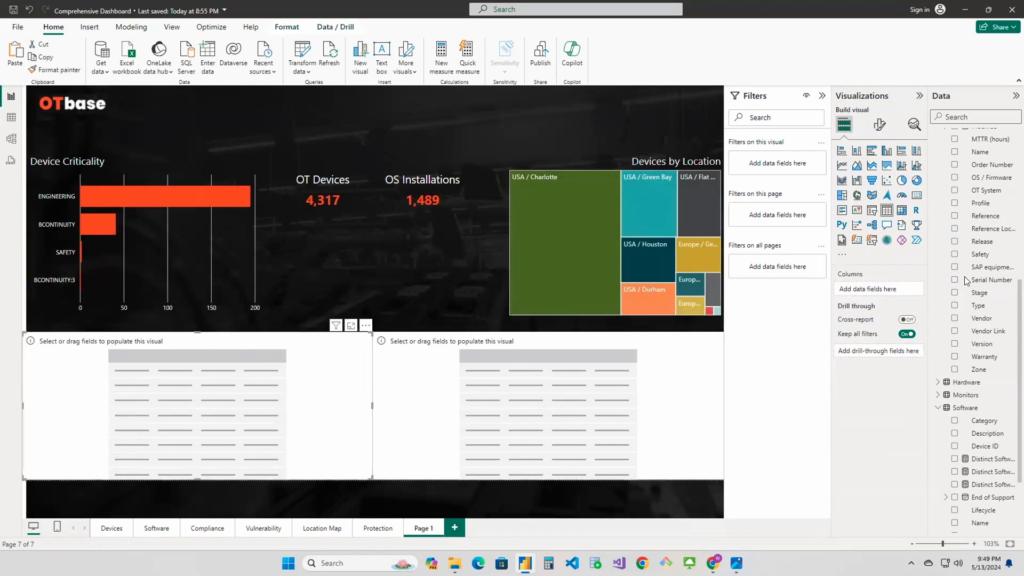
scroll(978, 316, up, 5)
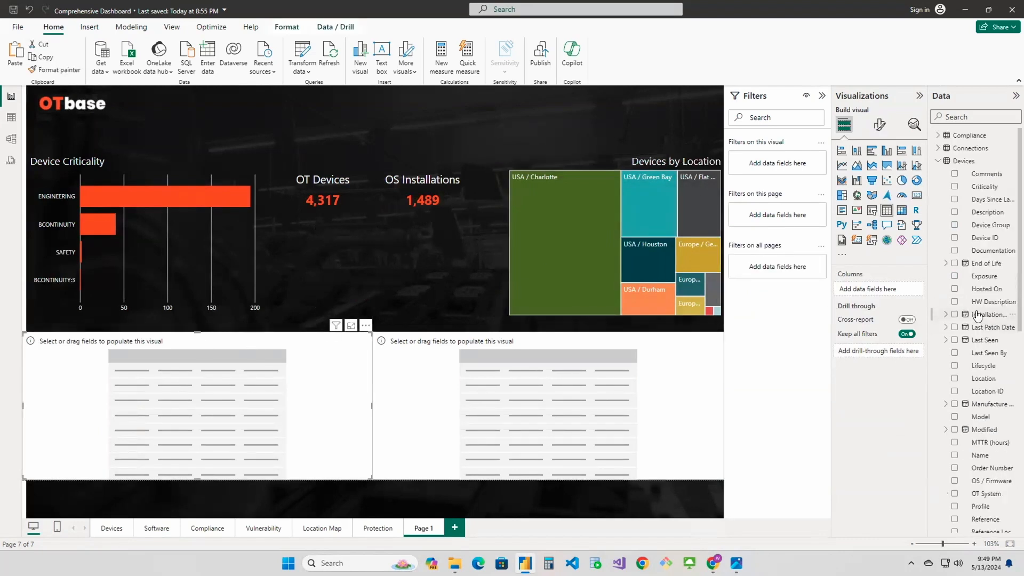
drag(984, 242, 875, 294)
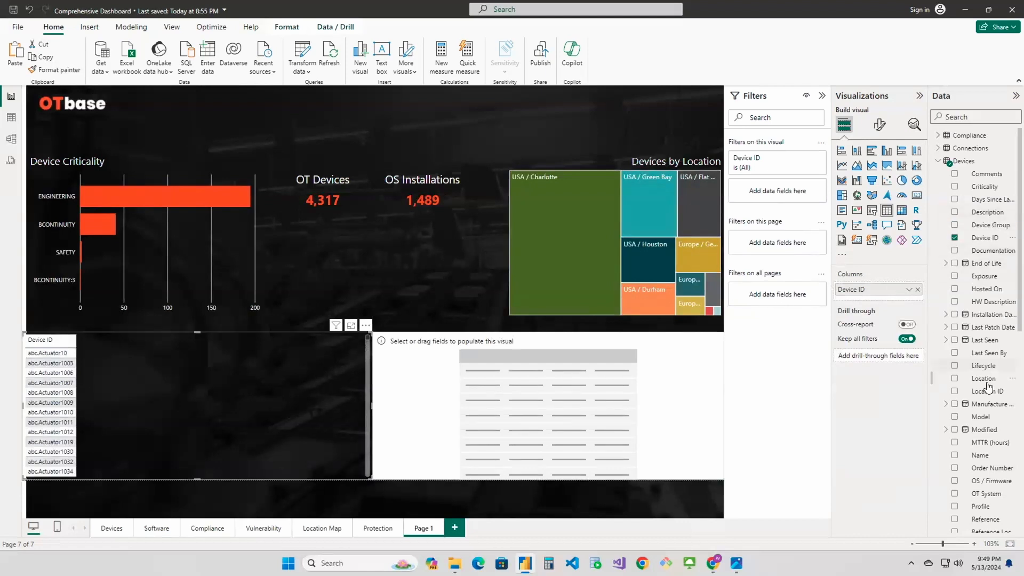
scroll(984, 456, down, 3)
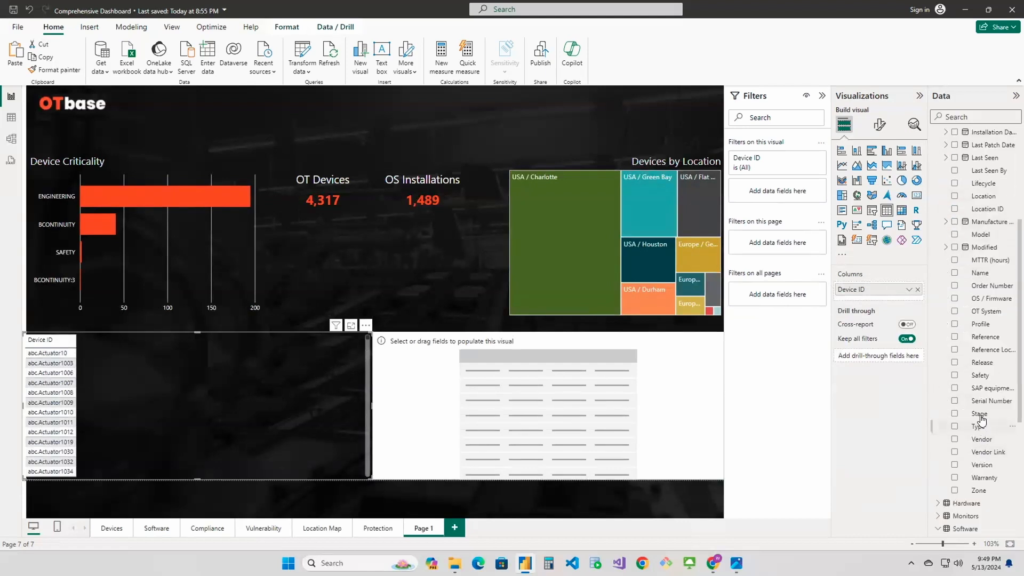
drag(878, 305, 878, 301)
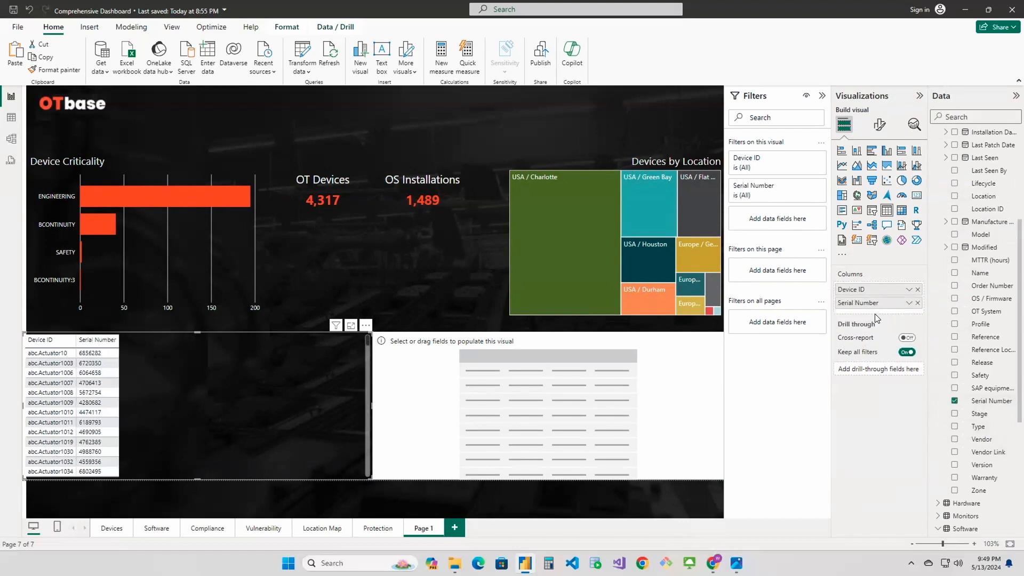
drag(978, 427, 879, 312)
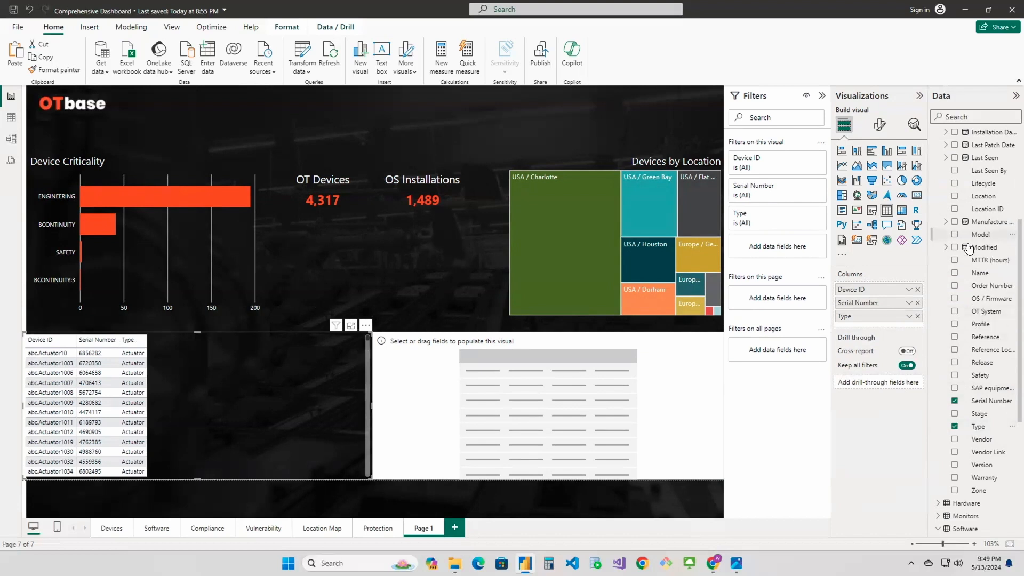
drag(885, 320, 885, 321)
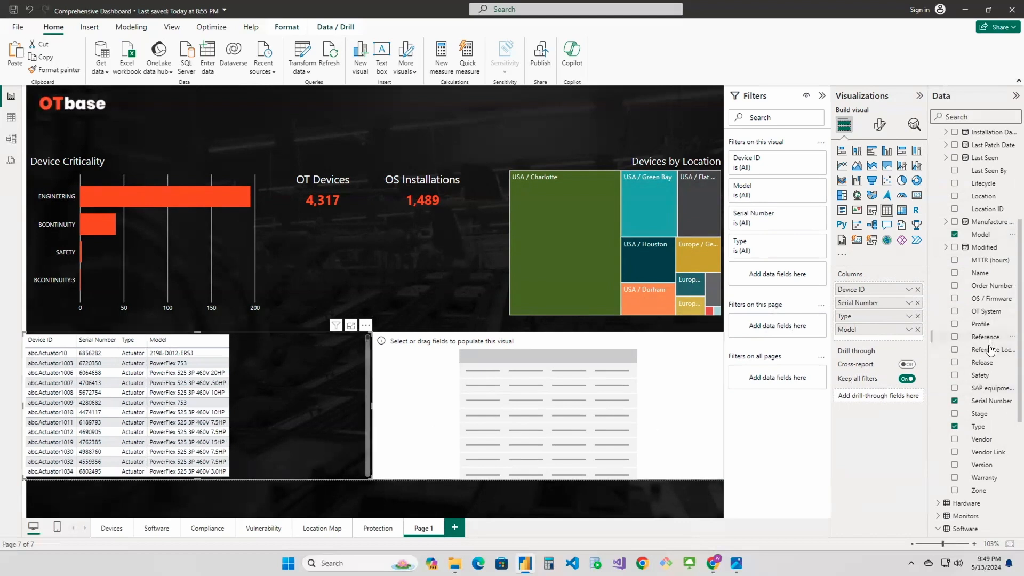
drag(888, 337, 889, 338)
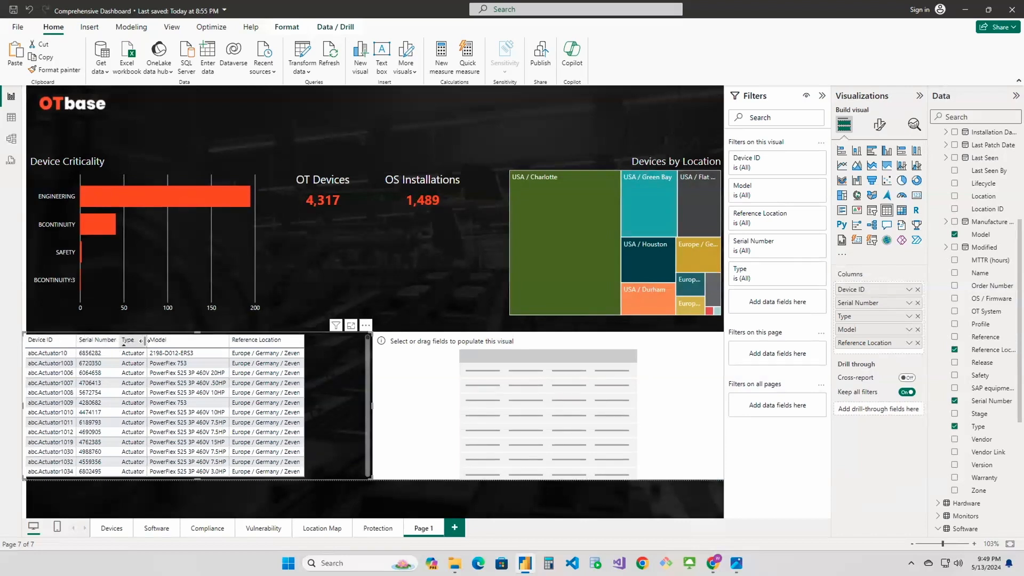
- Widen the device table's Type, Reference Location and Model columns so they span the visual's width
drag(145, 340, 170, 340)
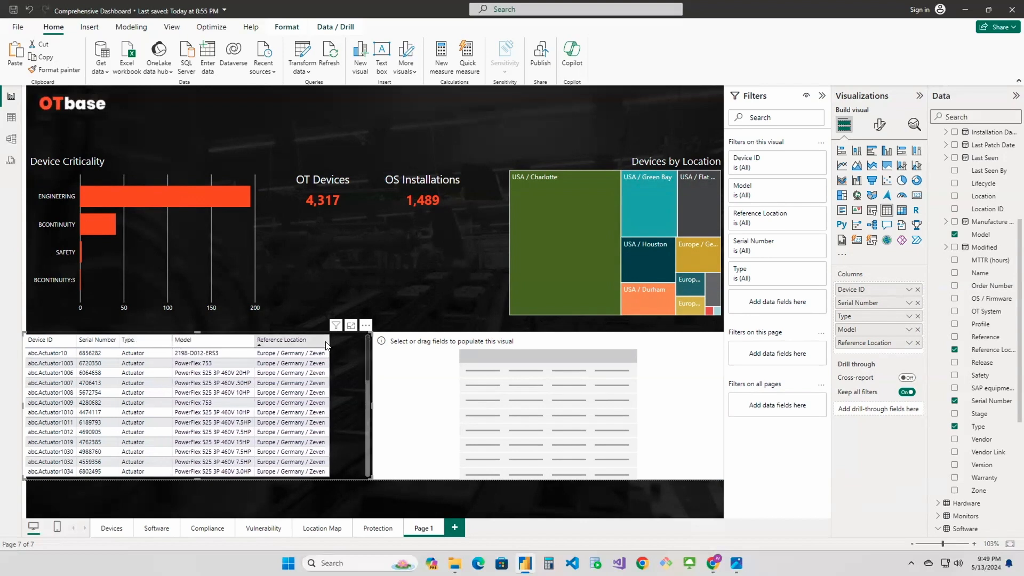
drag(330, 340, 353, 340)
drag(252, 341, 261, 342)
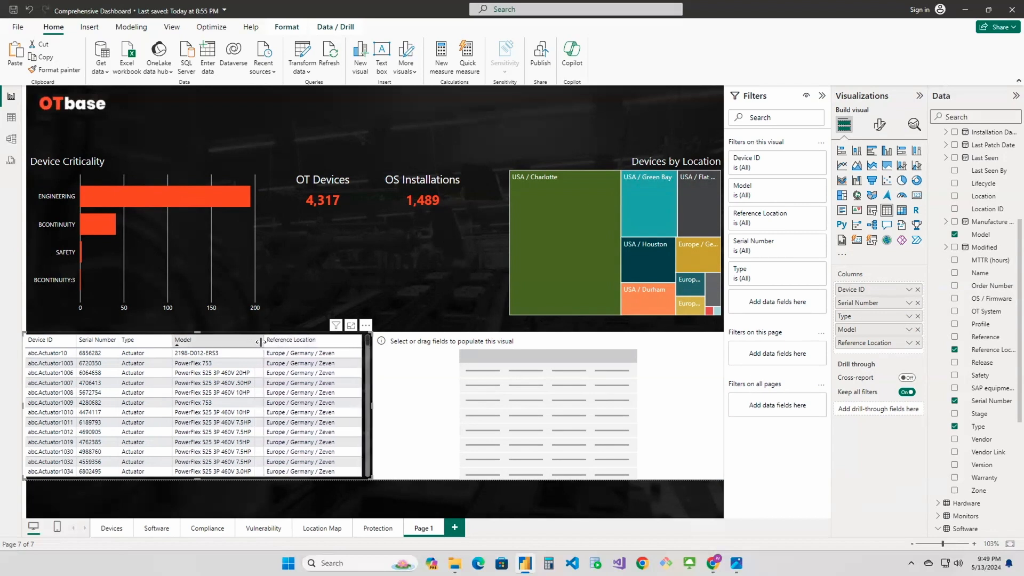
click(368, 261)
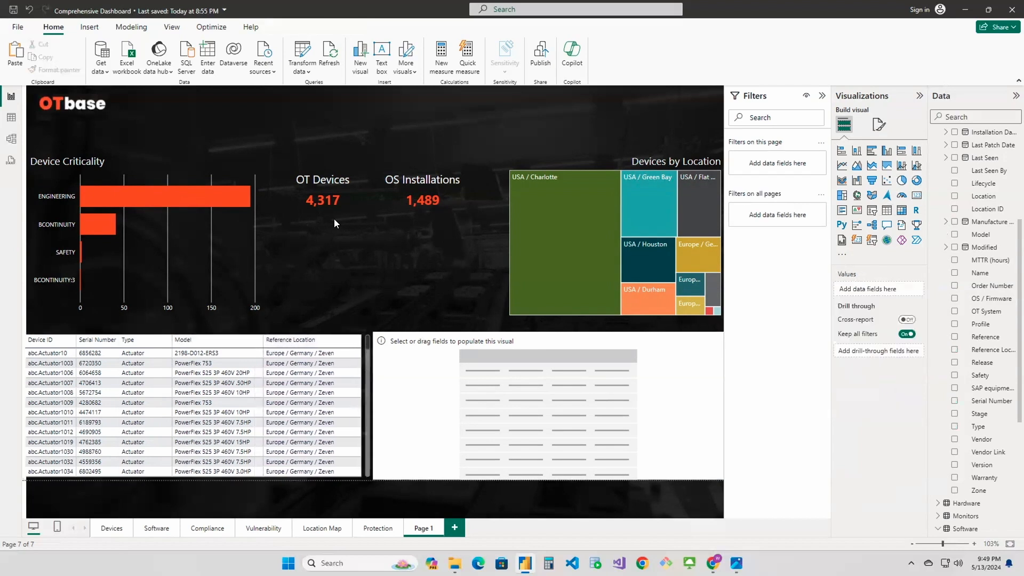
scroll(364, 360, down, 5)
- Set the device table's style preset to None
click(366, 359)
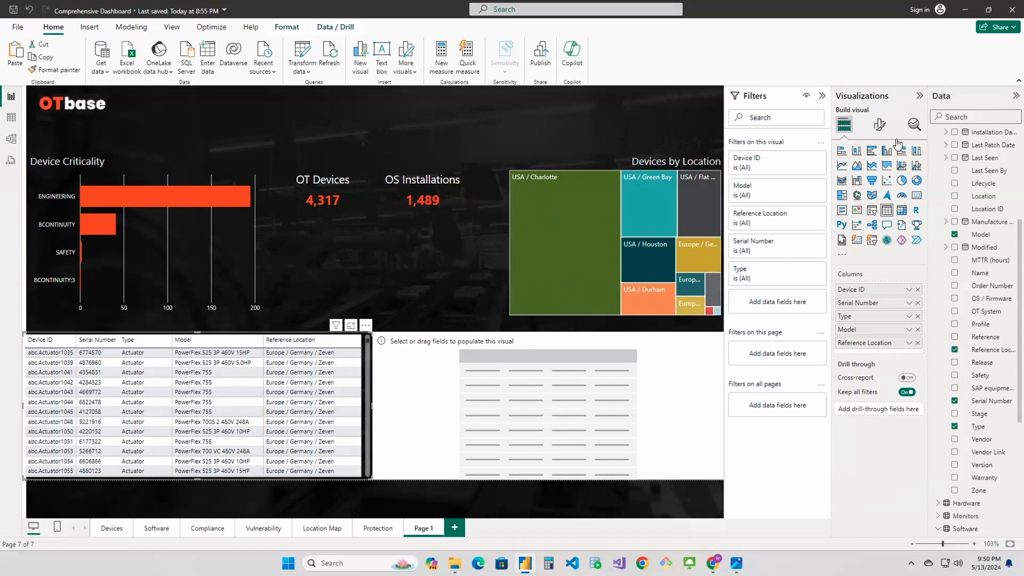
click(880, 124)
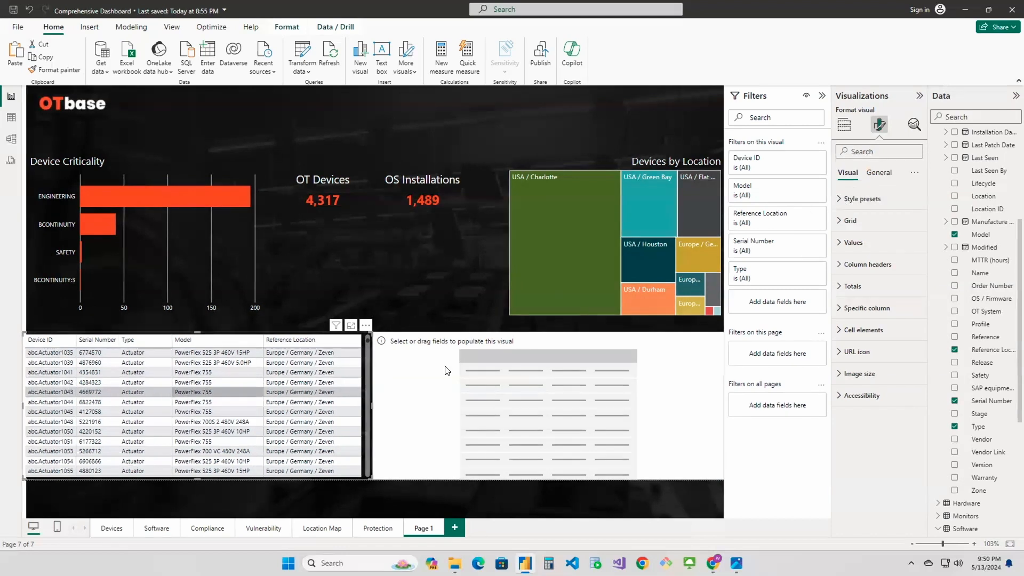
click(842, 199)
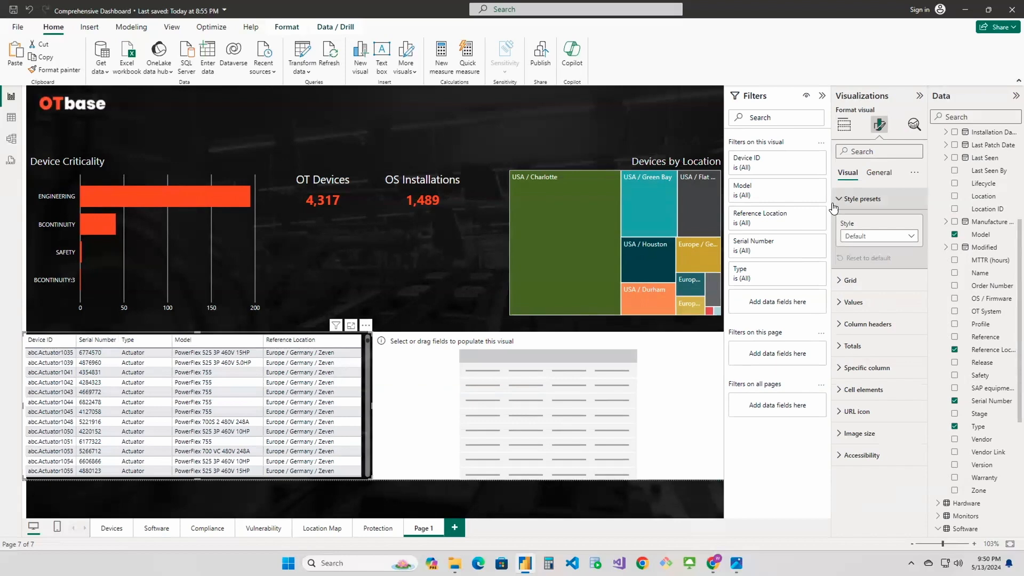
click(875, 235)
click(855, 262)
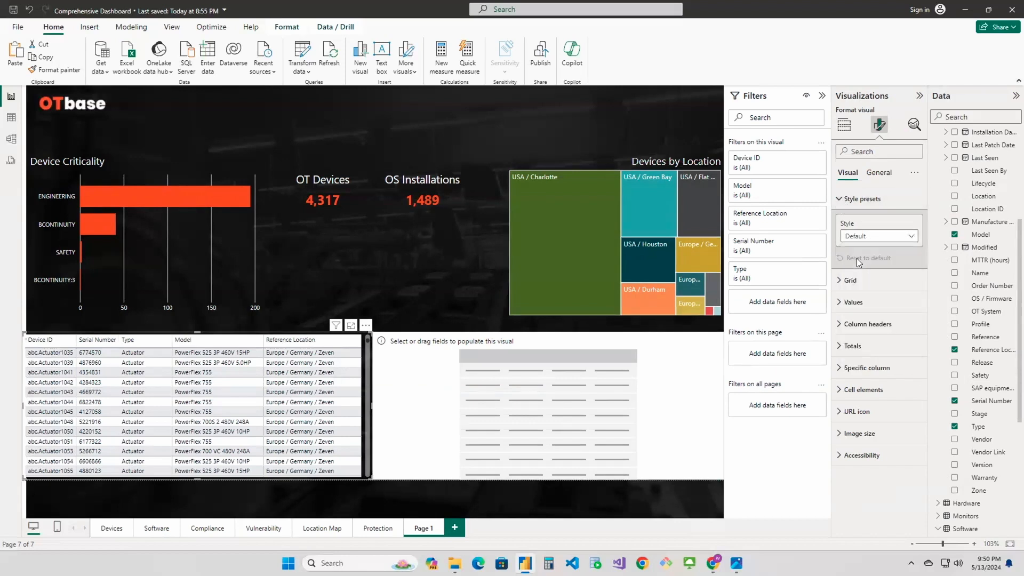
- Set both the text color and the alternate text color of the device table's values to white
click(841, 281)
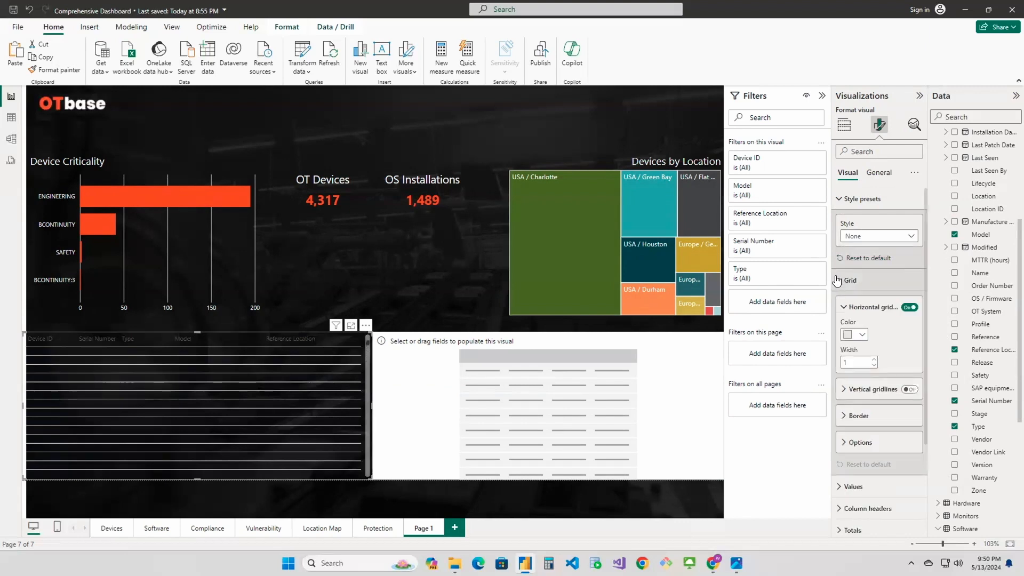
click(841, 280)
click(840, 302)
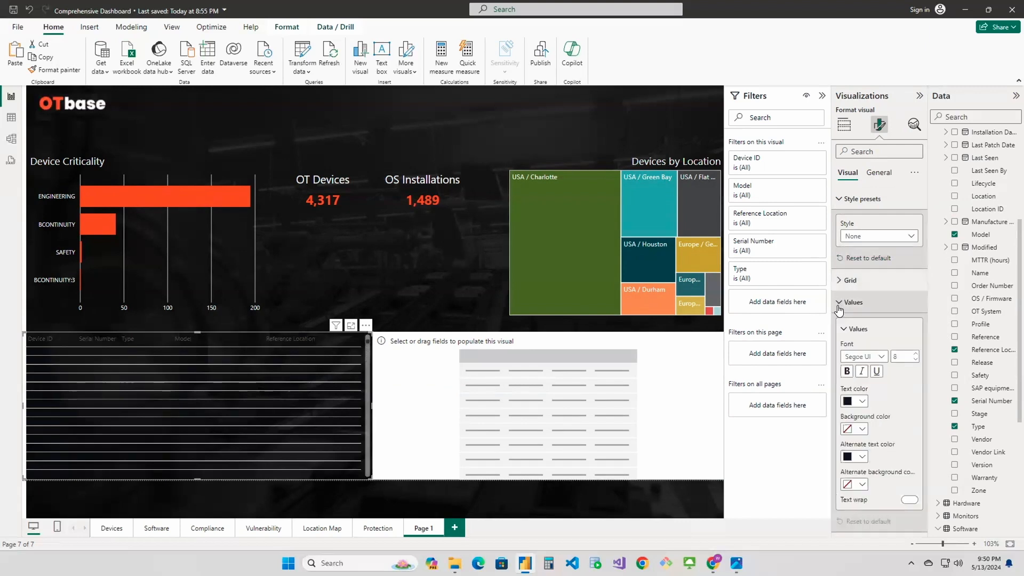
click(862, 401)
click(856, 234)
click(862, 456)
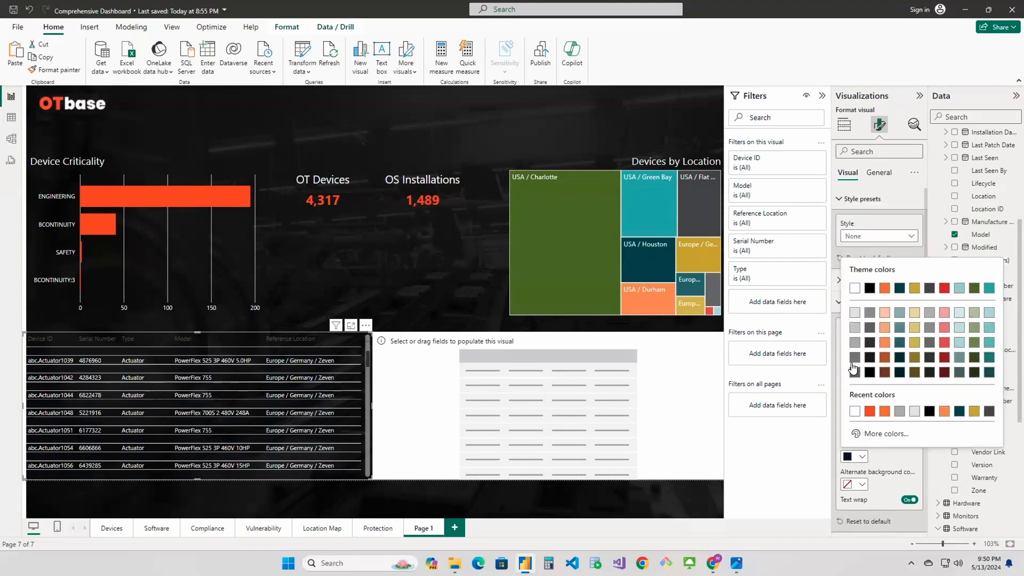
click(855, 288)
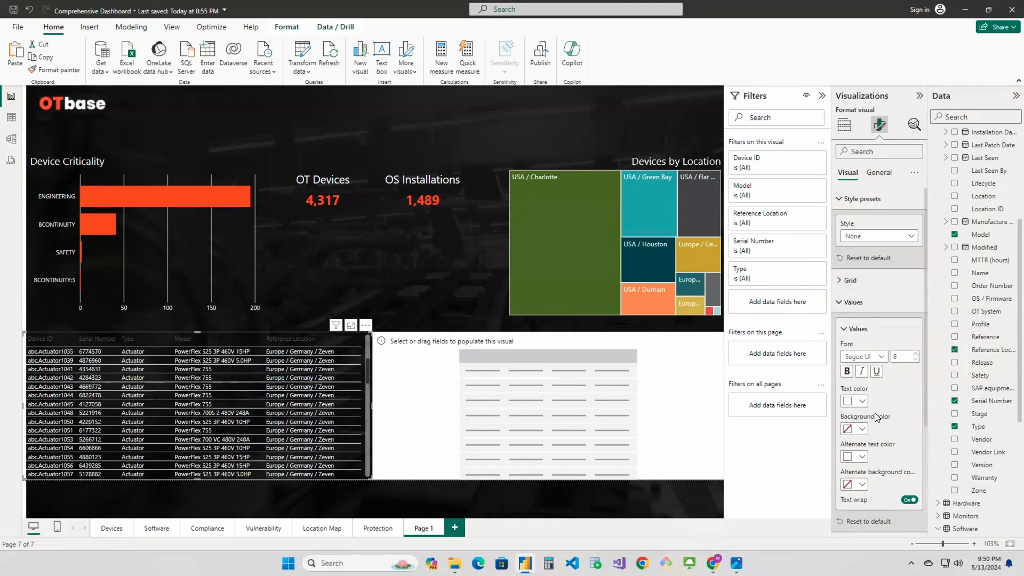
- Set the text color of the device table's column headers to white
scroll(877, 418, down, 3)
click(840, 392)
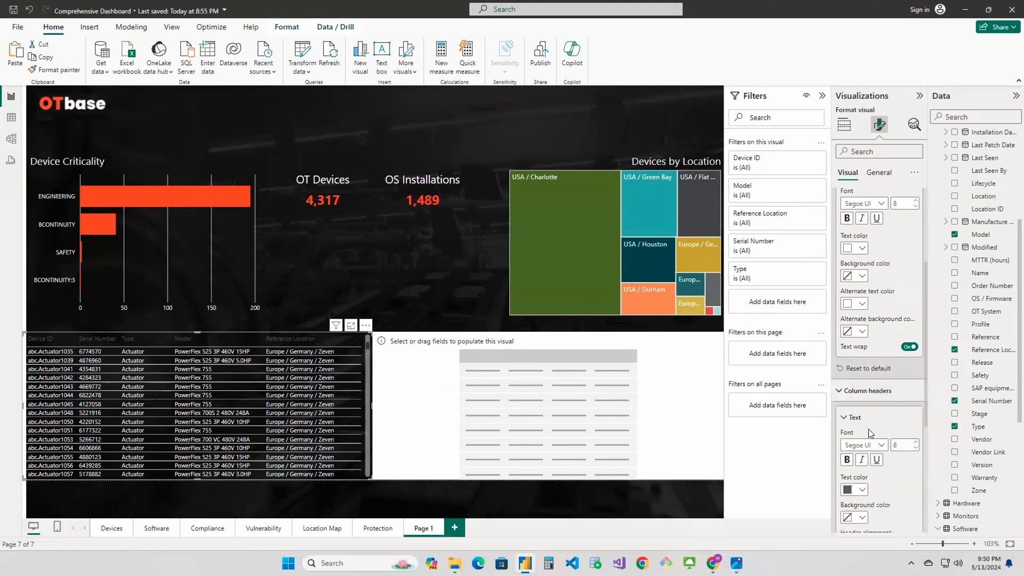
scroll(866, 453, down, 2)
click(860, 392)
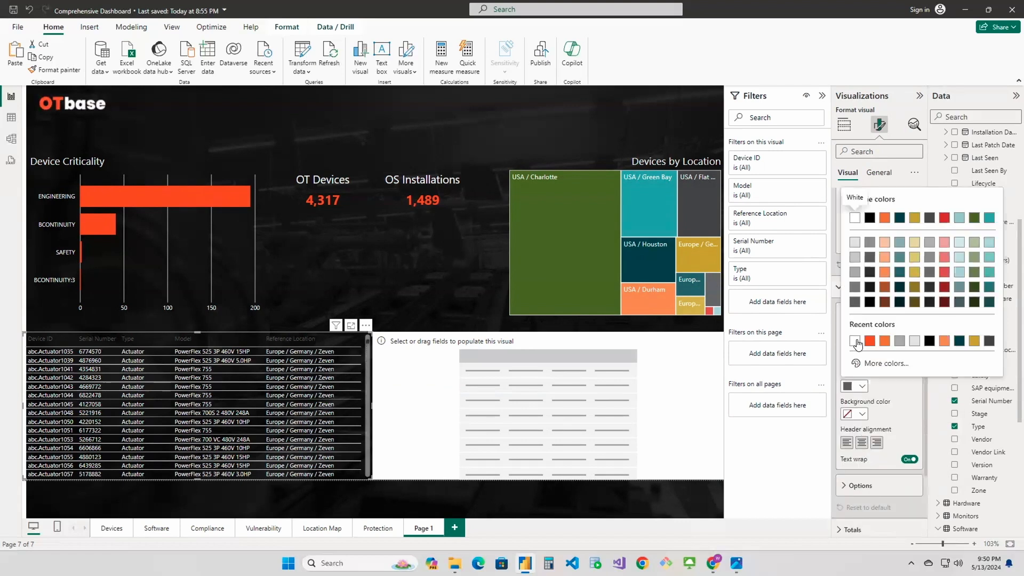
click(858, 346)
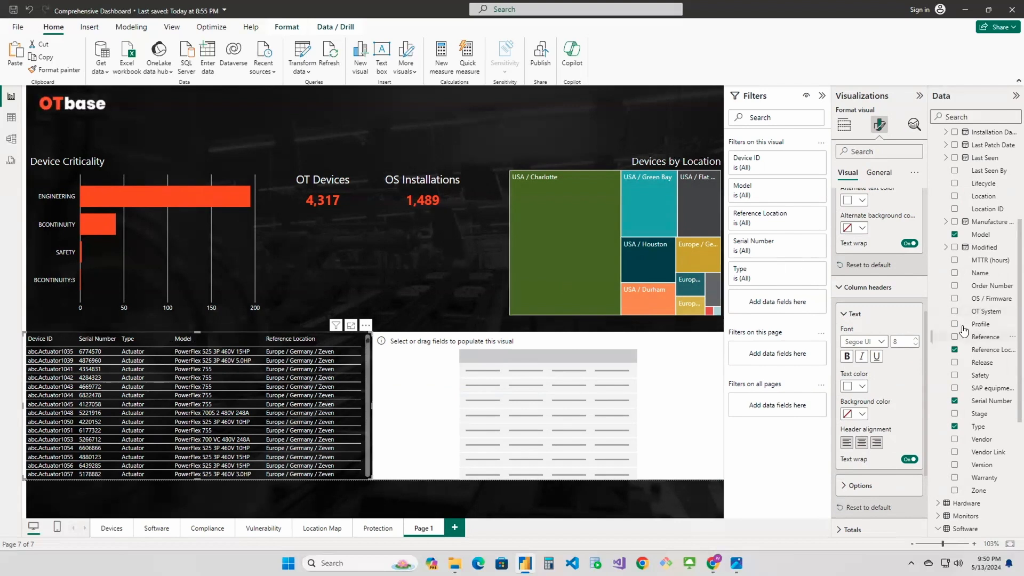
- Add the Software table's Category field as a filter on the device table, limit it to OS, and return to the visual's field setup
scroll(965, 342, down, 4)
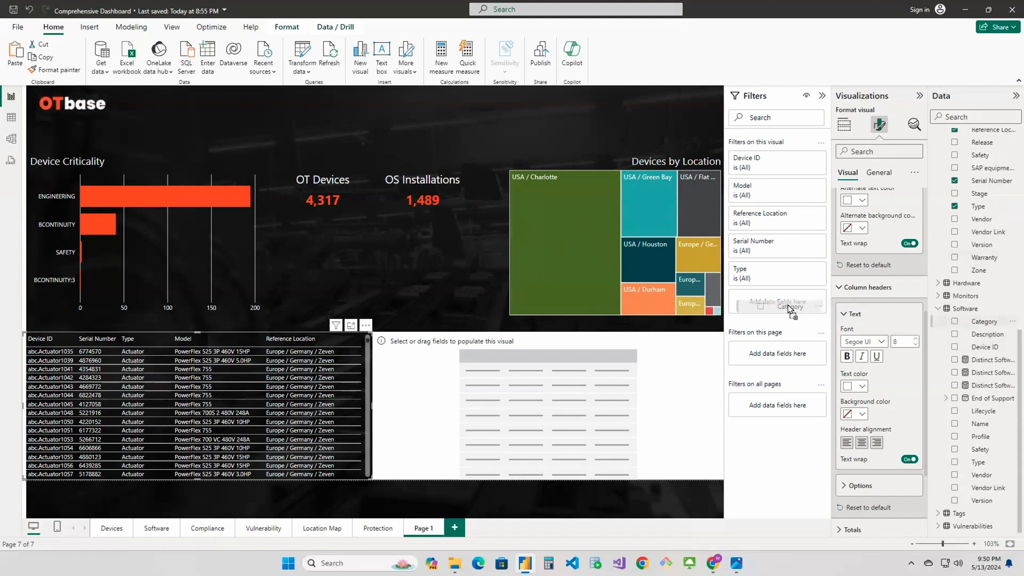
drag(788, 305, 788, 304)
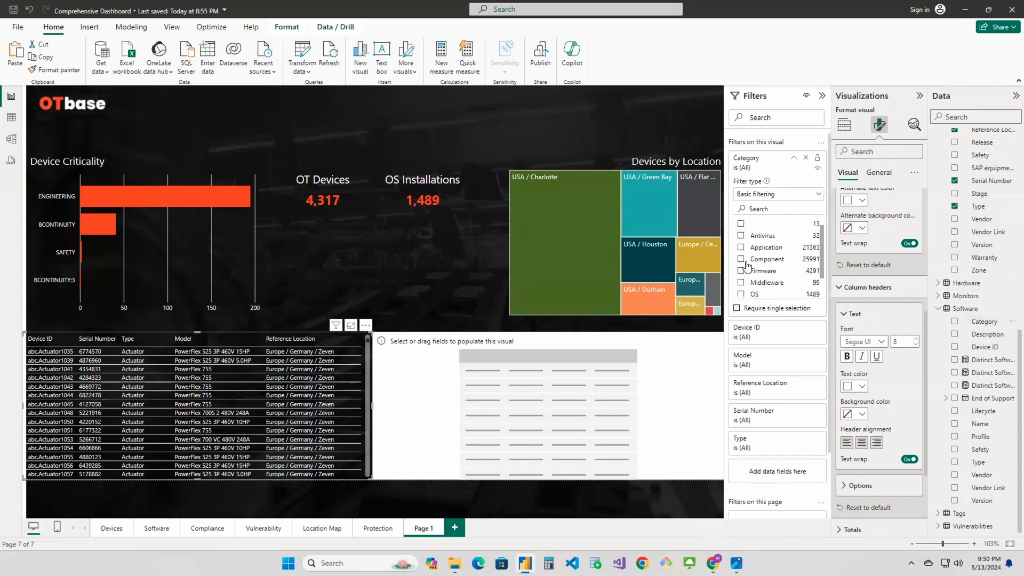
click(742, 270)
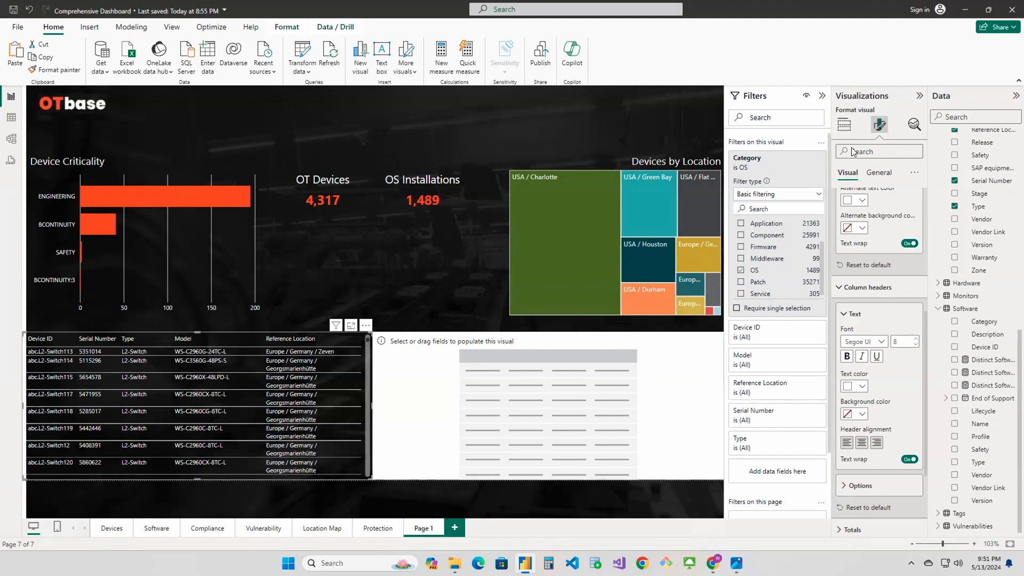
click(844, 125)
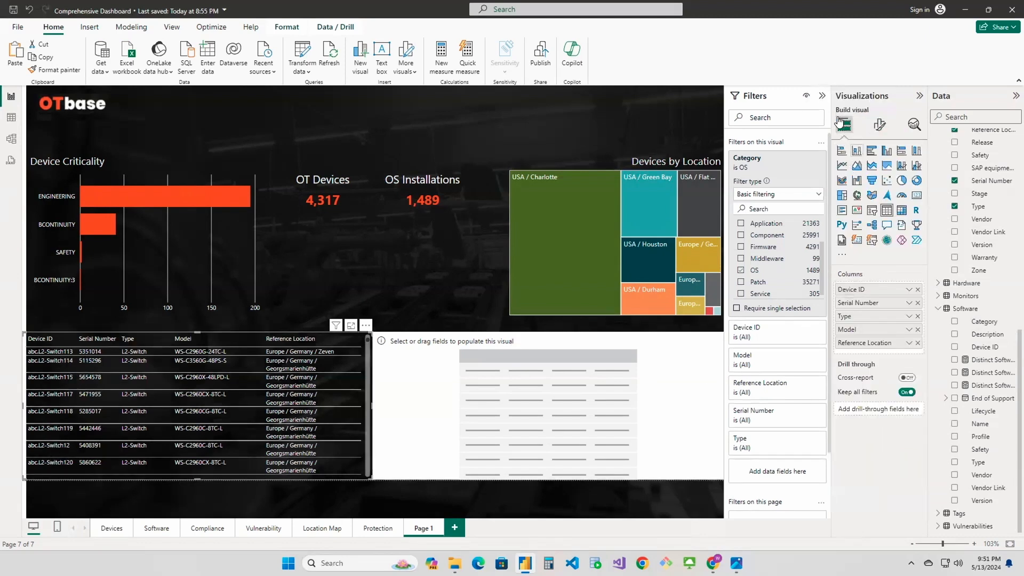
- Apply Web URL conditional formatting to the device table's Device ID column, using a field value from the Devices table
click(908, 291)
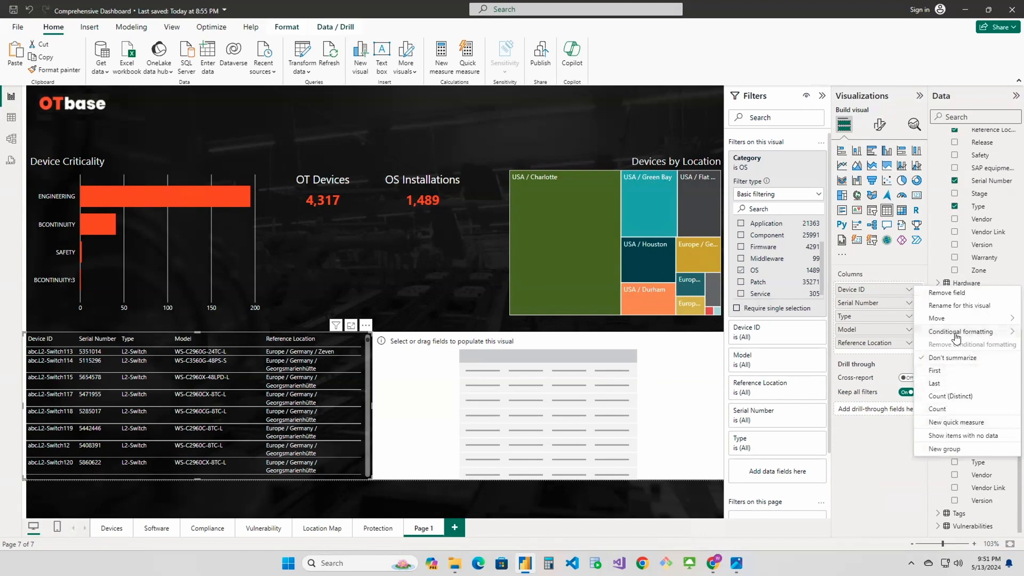
mouse_move(956, 338)
click(863, 370)
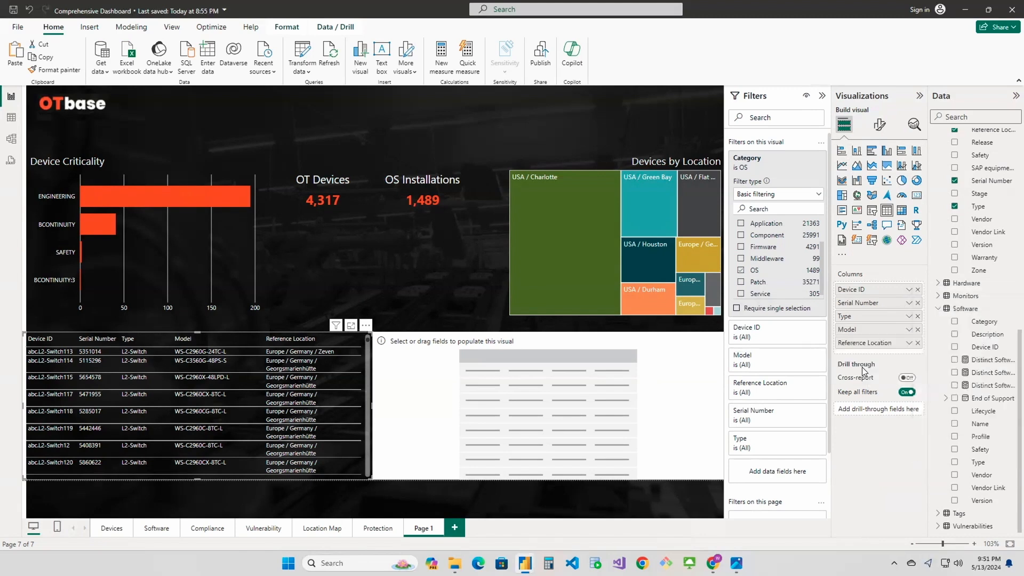
click(347, 208)
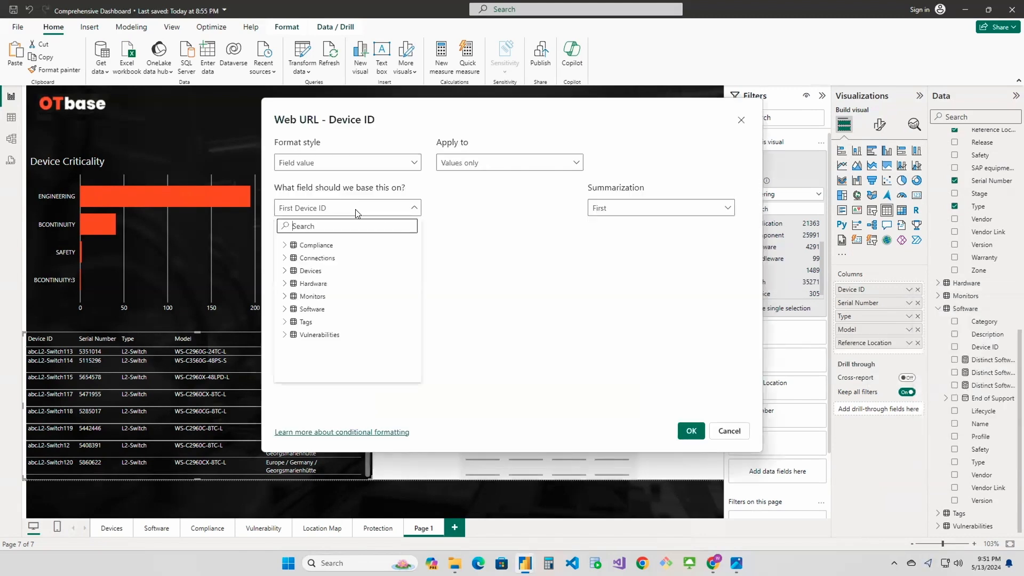
click(284, 270)
scroll(347, 320, down, 6)
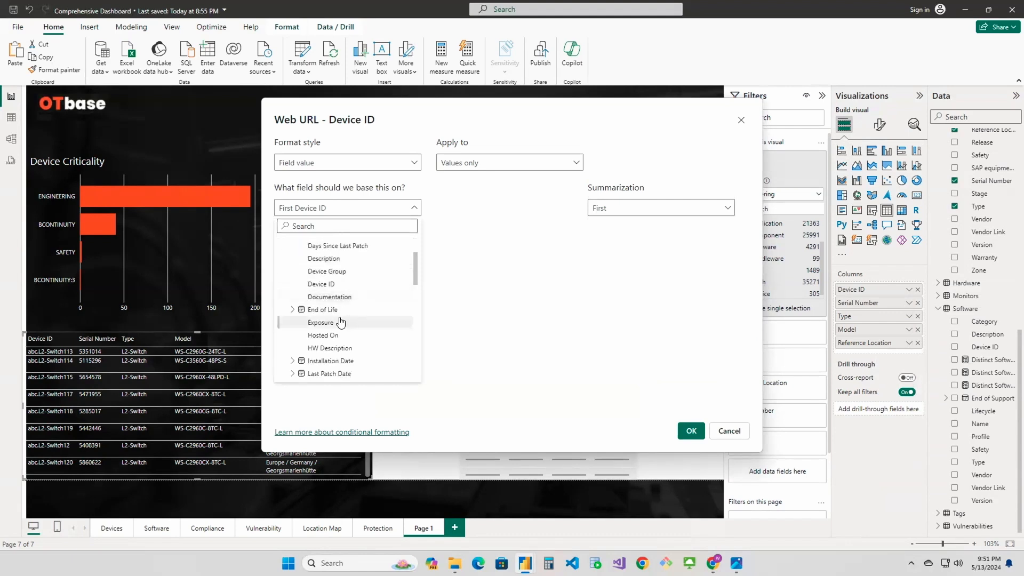
scroll(324, 339, down, 4)
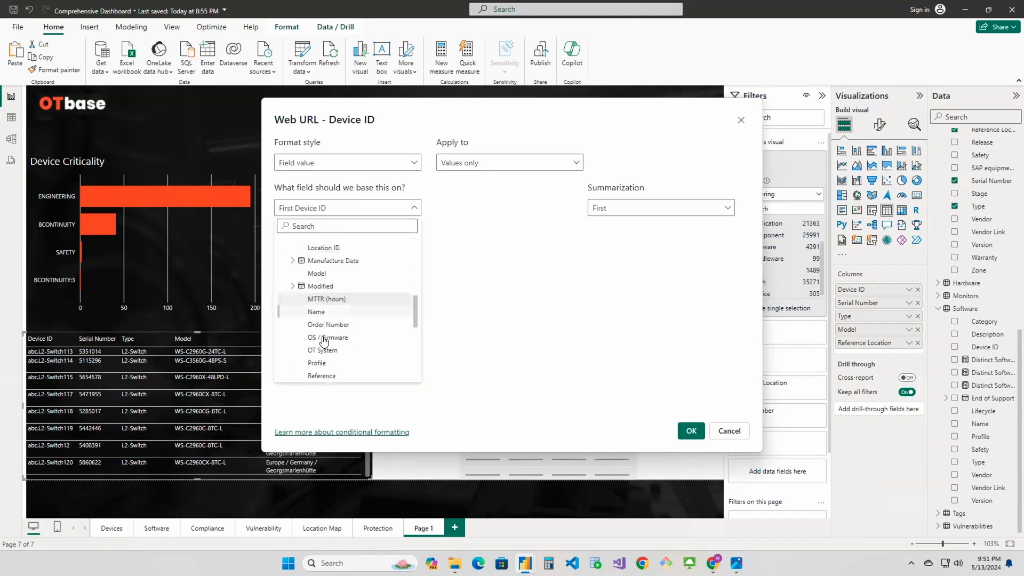
click(322, 341)
click(692, 431)
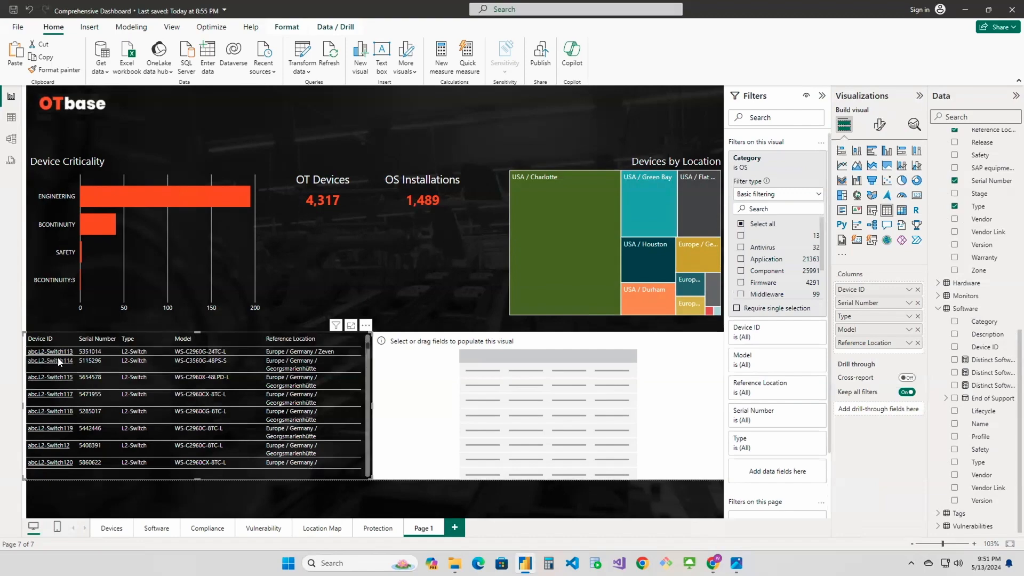
- Test the device links by opening the OTbase profiles of abc.L2-Switch114 and abc.L2-Switch118 in the browser, and look through the second profile
click(58, 361)
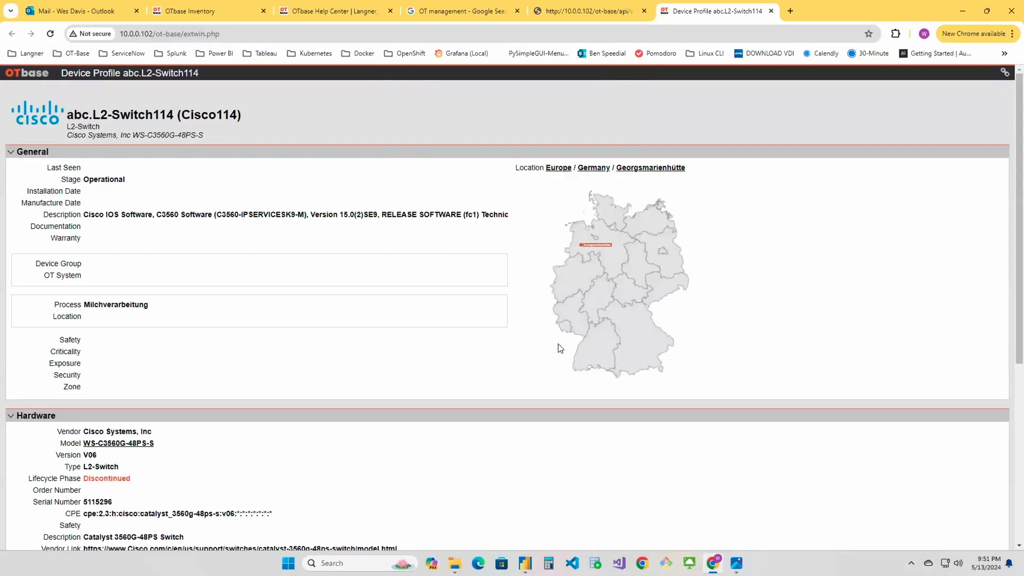
key(alt+Tab)
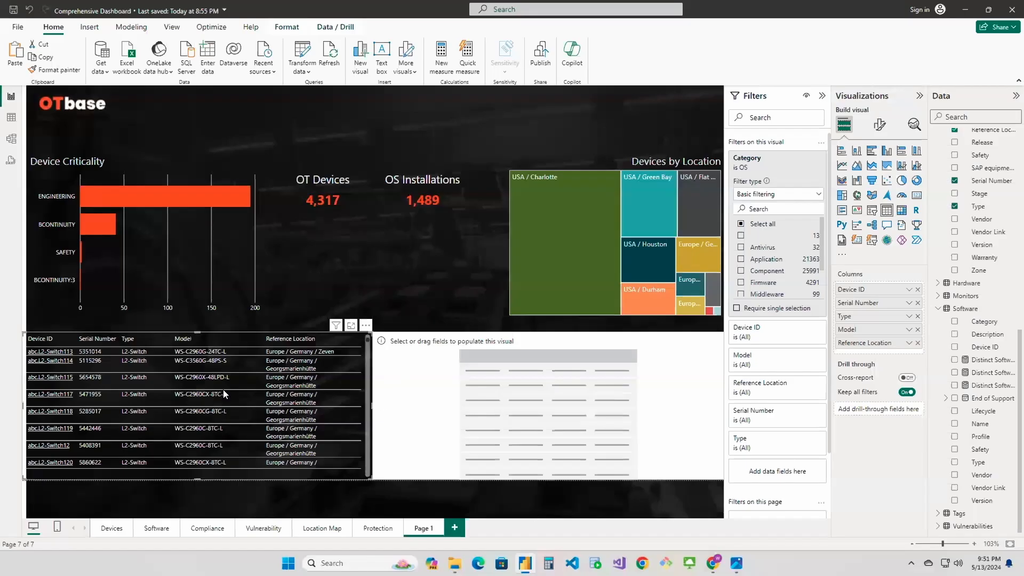
click(40, 412)
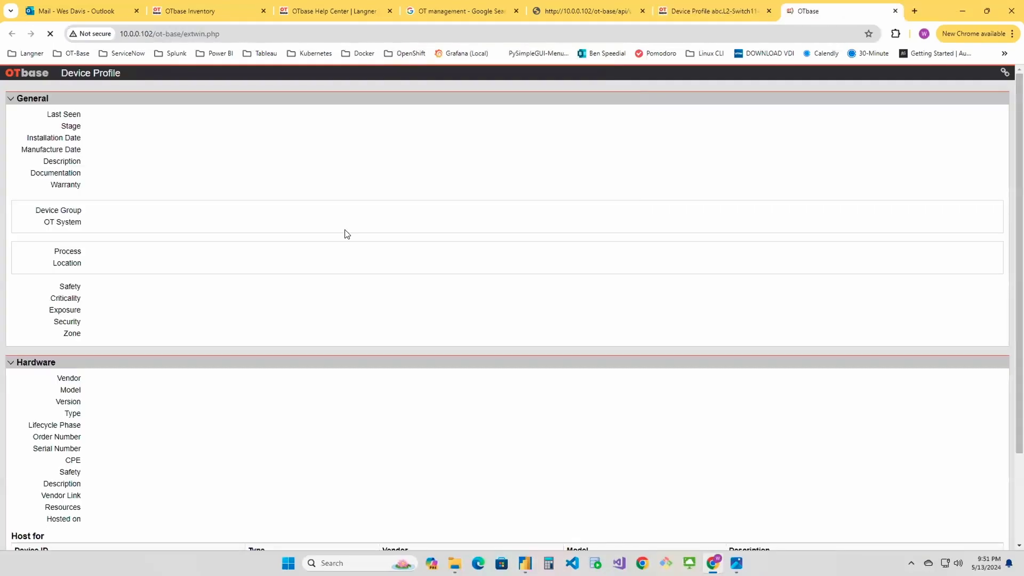
scroll(322, 331, down, 5)
scroll(324, 327, down, 1)
scroll(326, 334, up, 6)
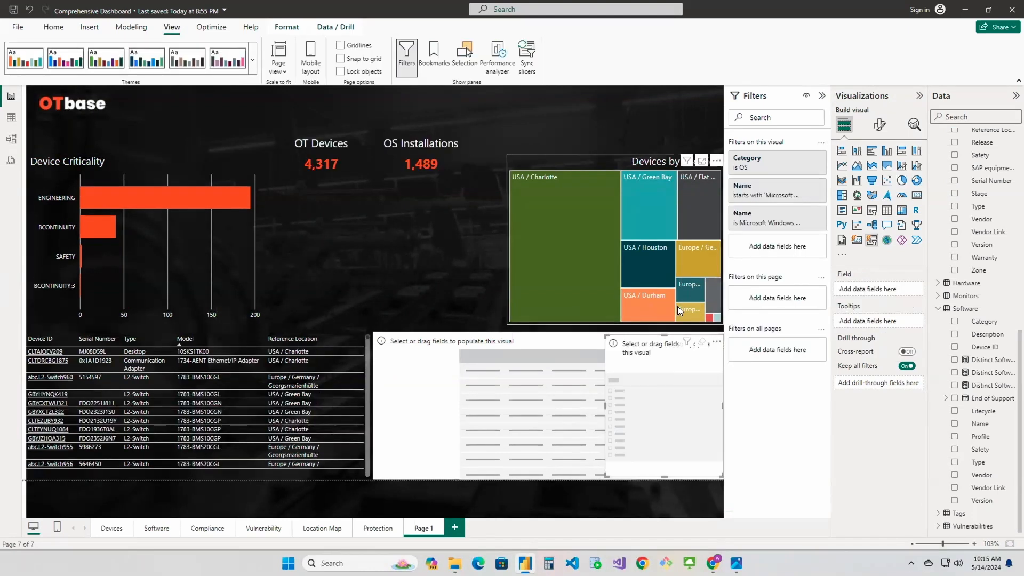
- Move the empty slicer beneath the OT Devices and OS Installations cards and assign the Software table's Name field to it
mouse_move(678, 307)
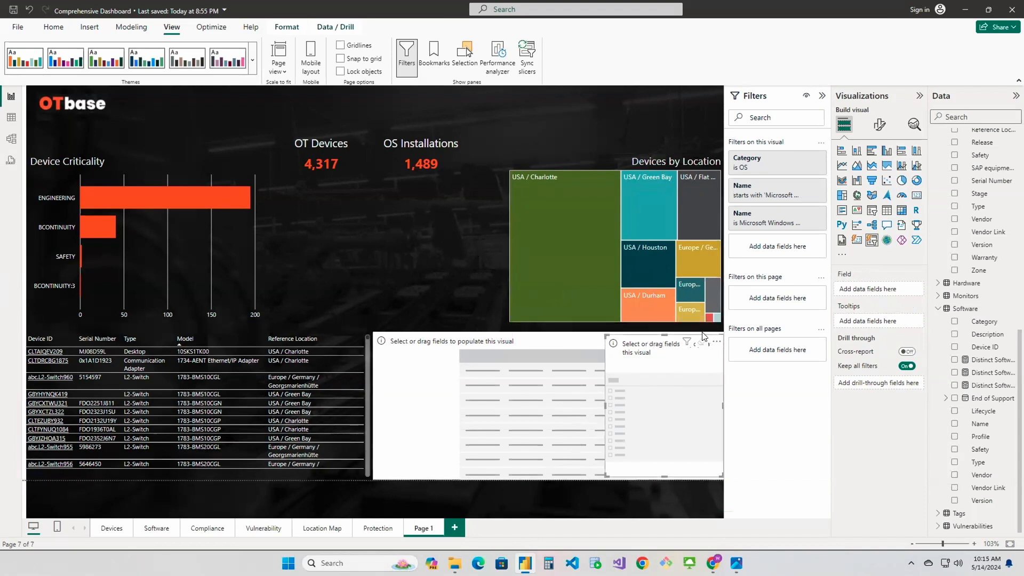
drag(621, 339, 326, 185)
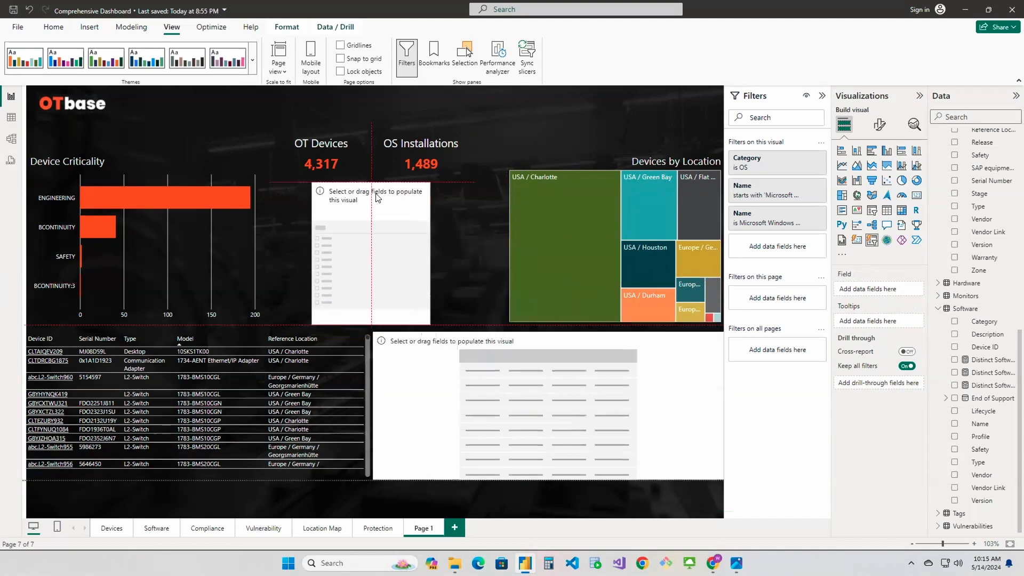
click(872, 243)
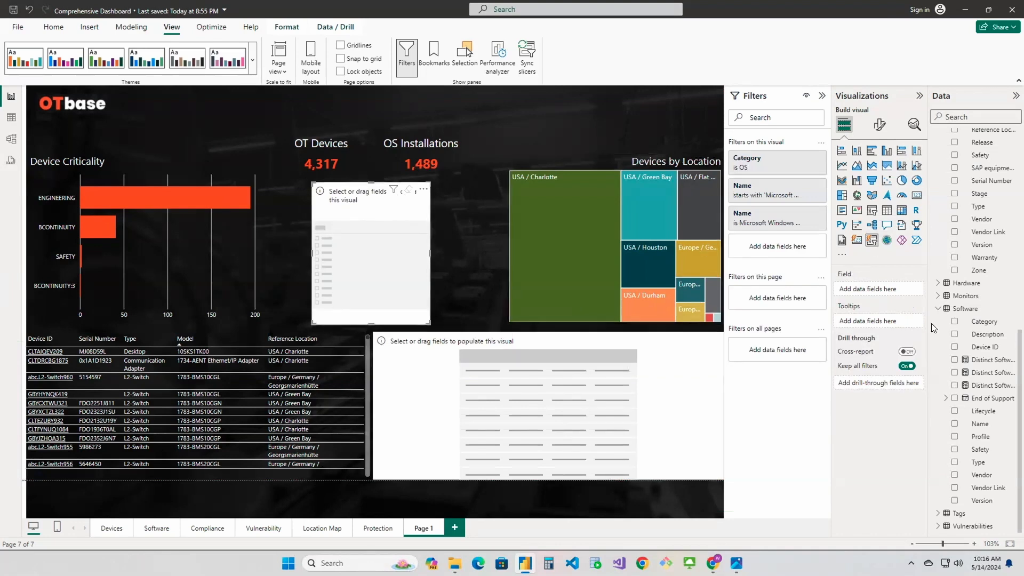
drag(978, 428, 880, 294)
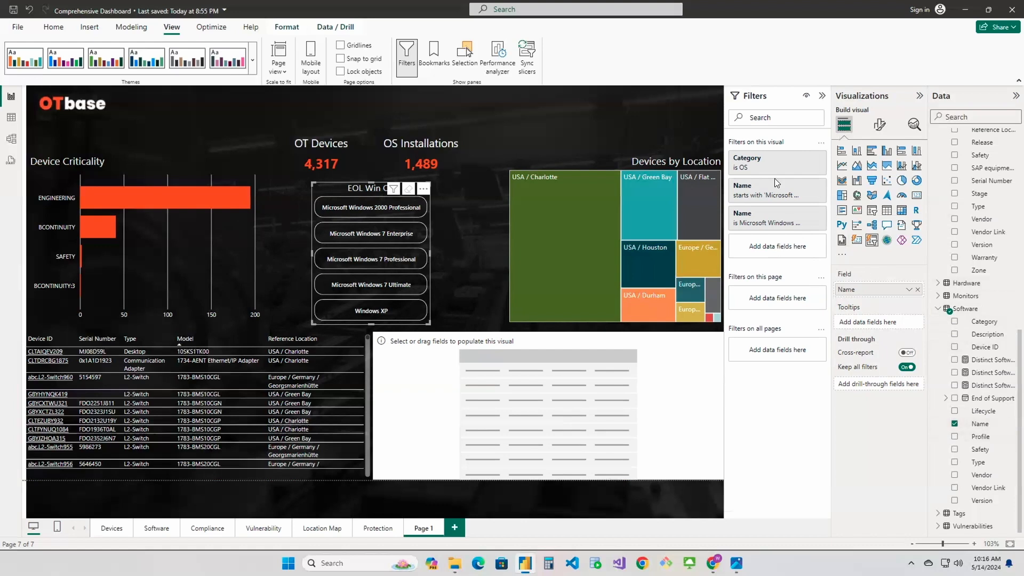
- Review the EOL Win OS slicer's two Name filters, the advanced starts-with conditions and the basic selection of Windows versions
click(806, 185)
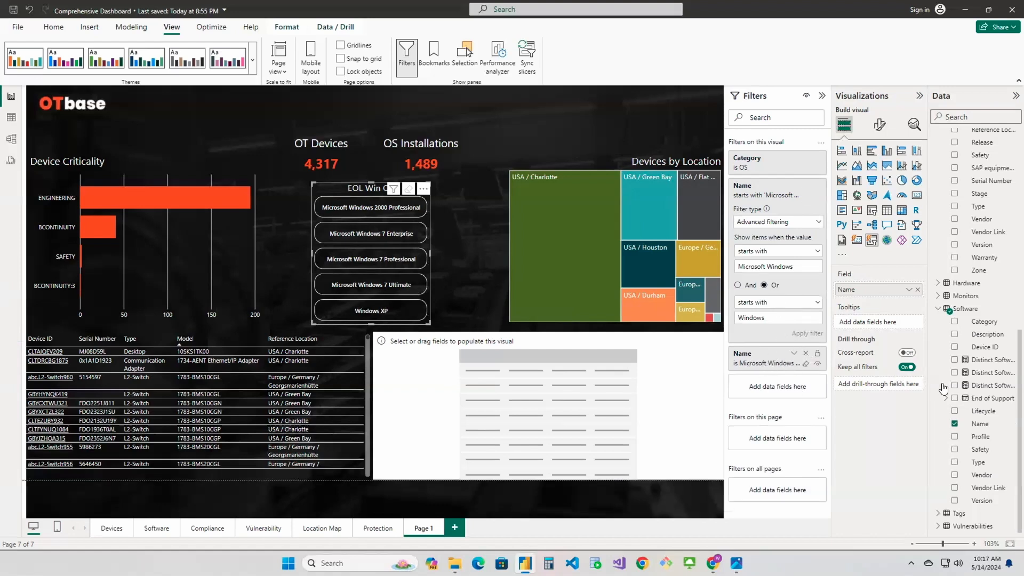
click(795, 354)
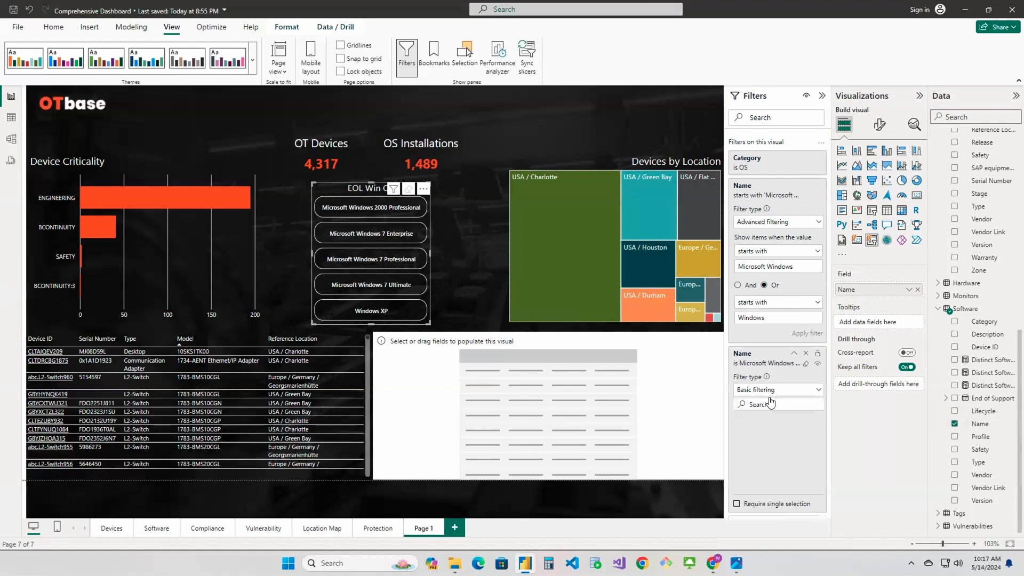
scroll(758, 467, down, 2)
scroll(761, 462, down, 1)
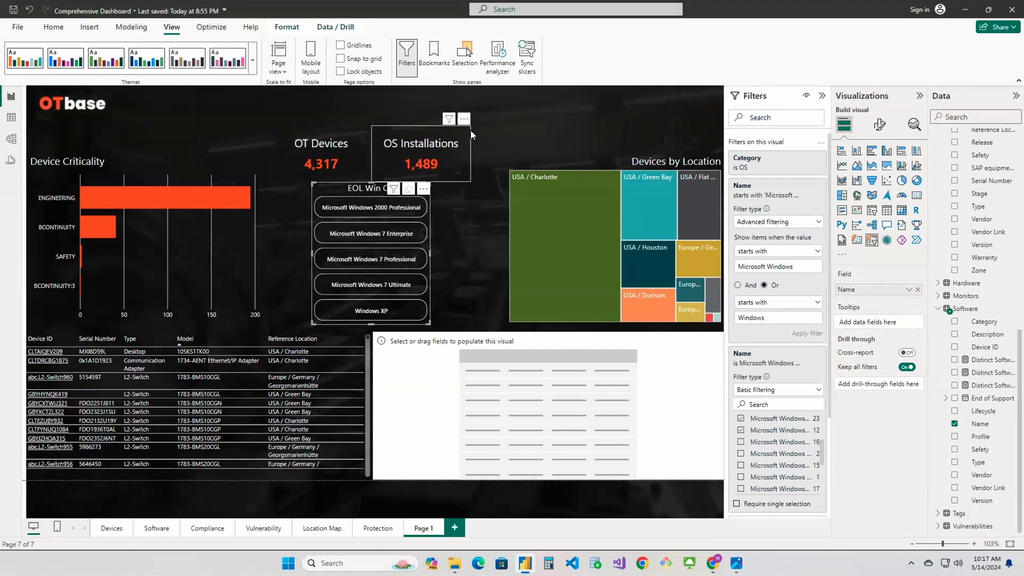
click(527, 107)
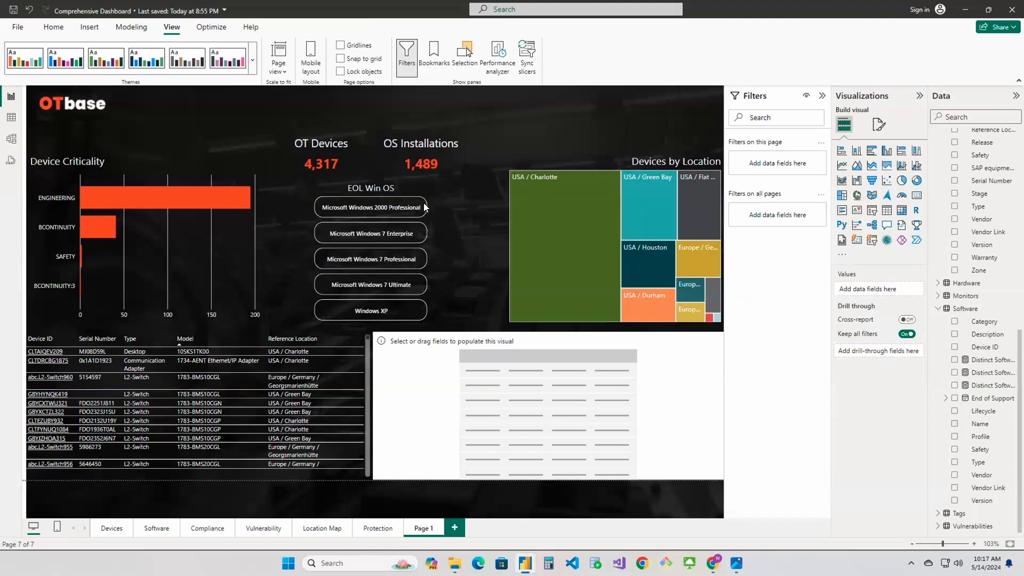
- Test the EOL Win OS slicer with Microsoft Windows 7 Professional and Enterprise, and clear its selection
click(364, 190)
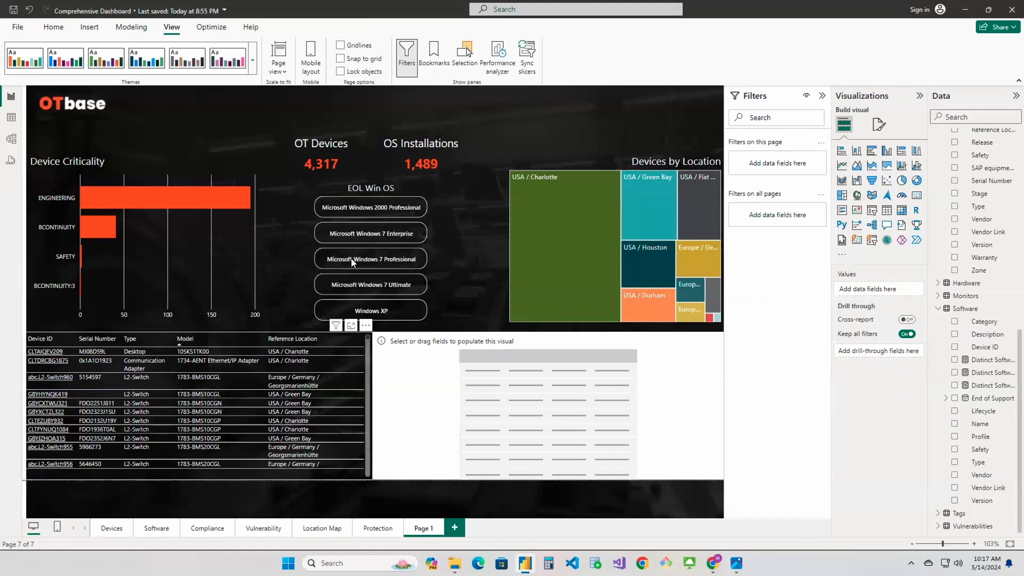
click(366, 260)
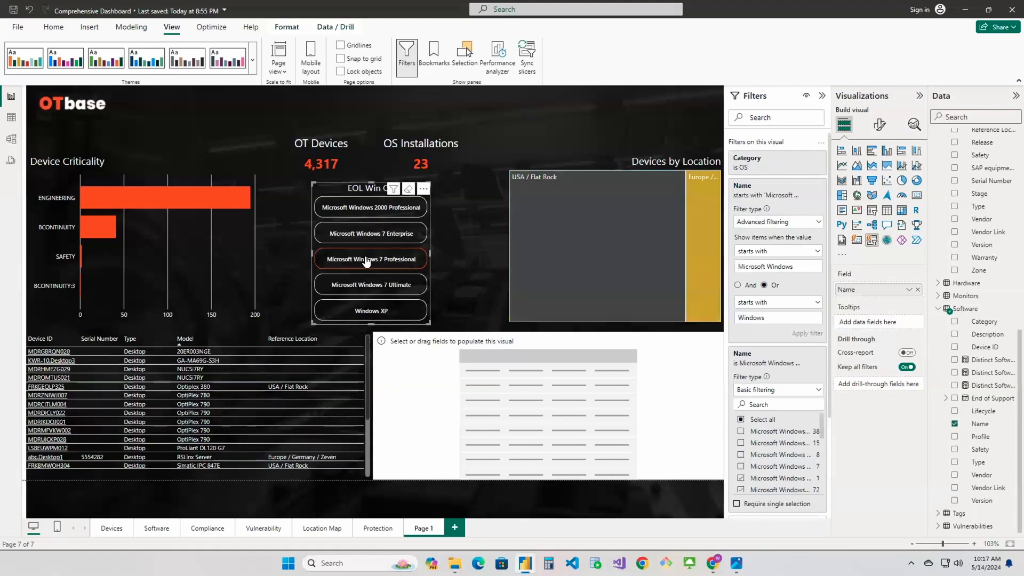
click(367, 240)
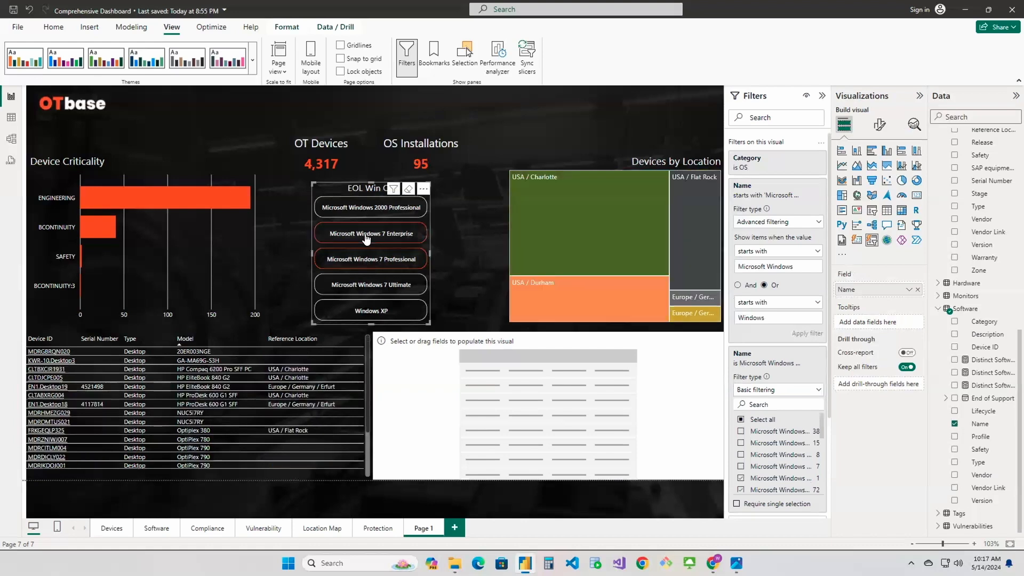
click(365, 209)
click(358, 210)
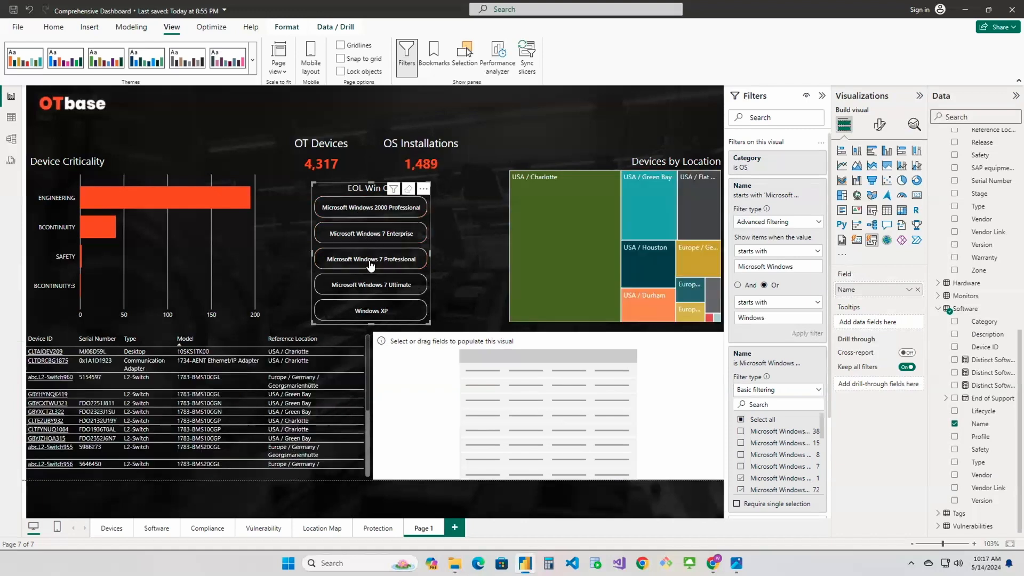
- Examine the EOL Win OS slicer's format settings for layout and callout values
click(879, 124)
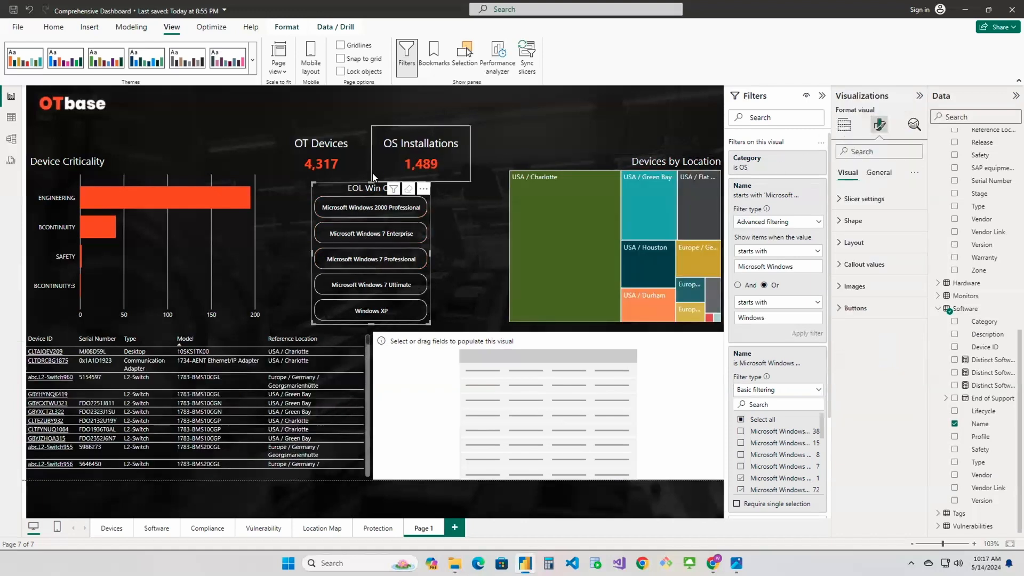
click(879, 172)
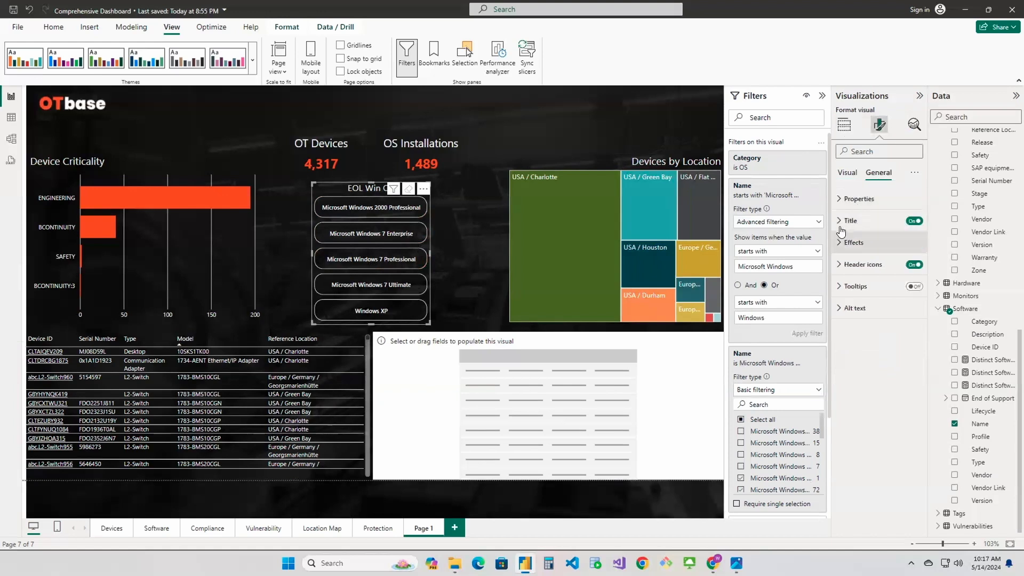
click(851, 175)
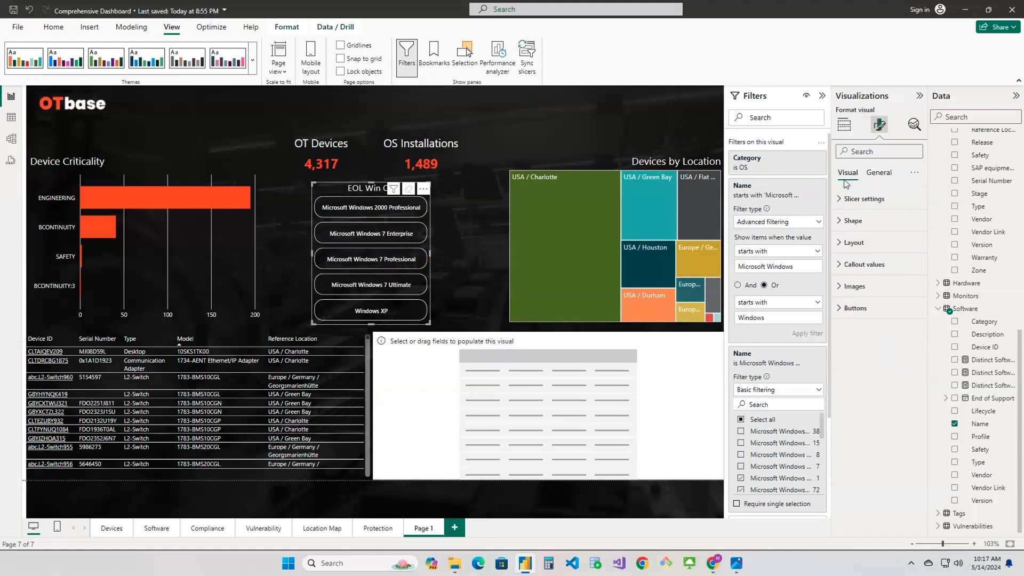
click(848, 243)
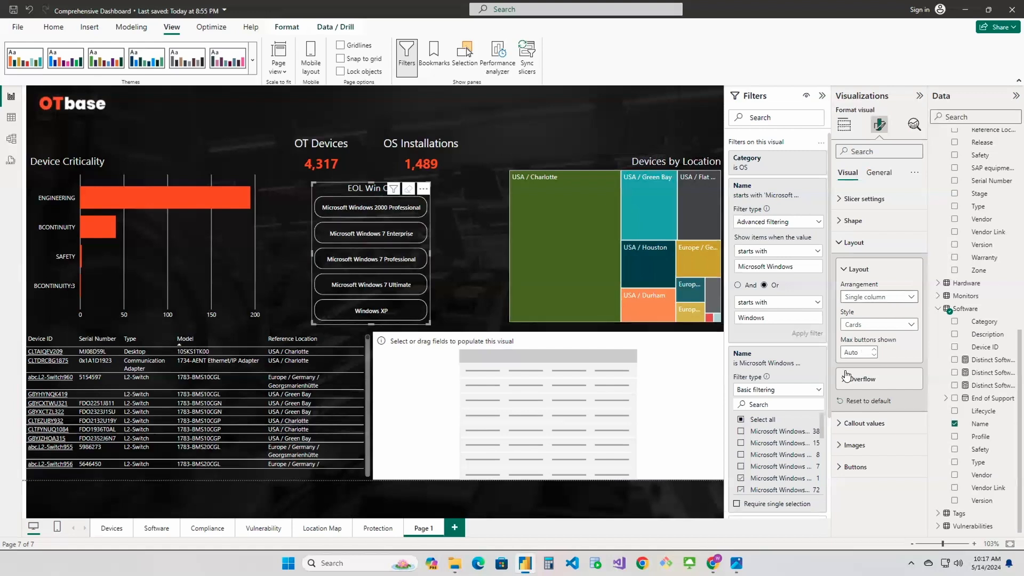
click(840, 423)
scroll(853, 394, down, 5)
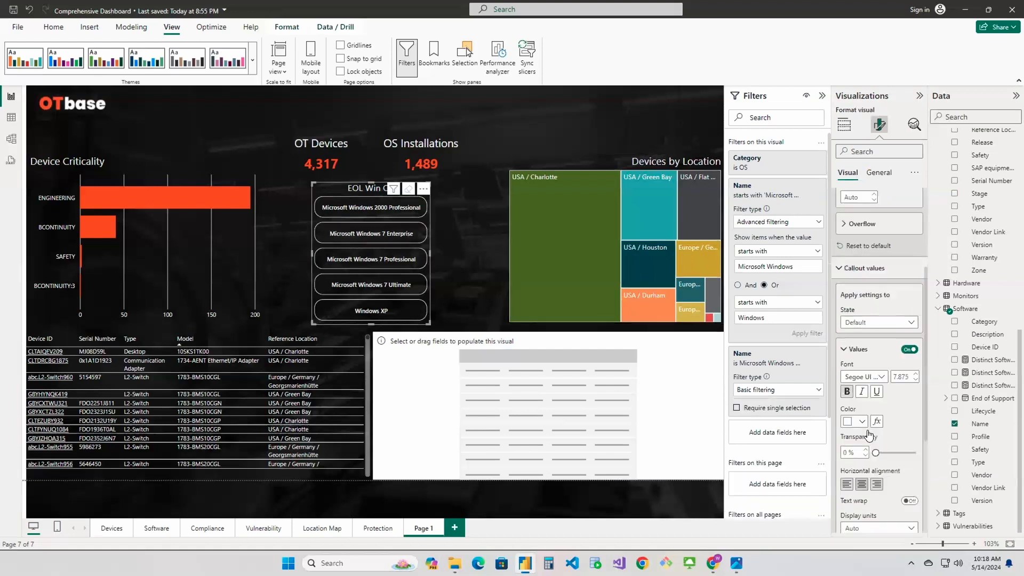
scroll(875, 241, up, 3)
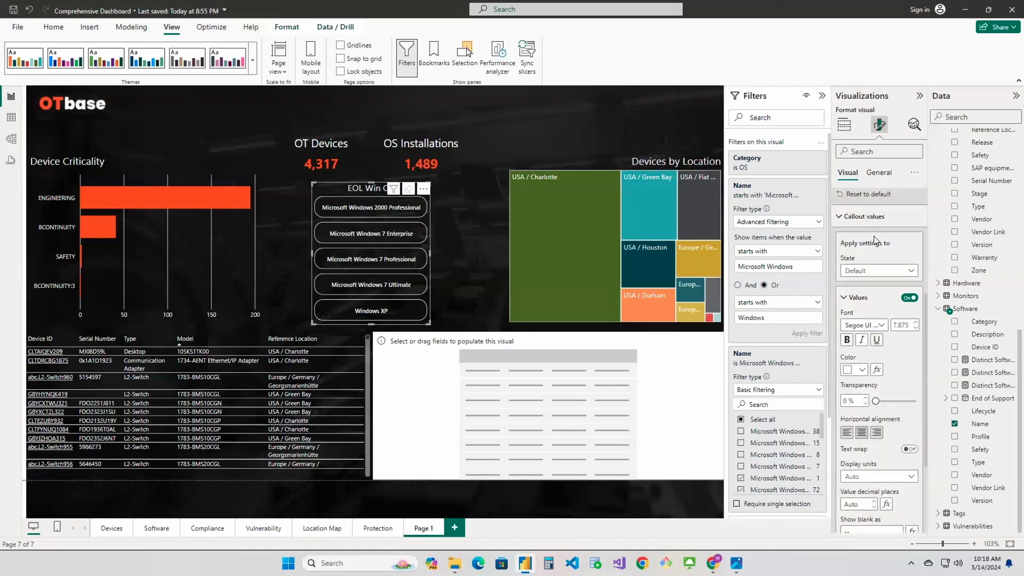
scroll(870, 317, down, 3)
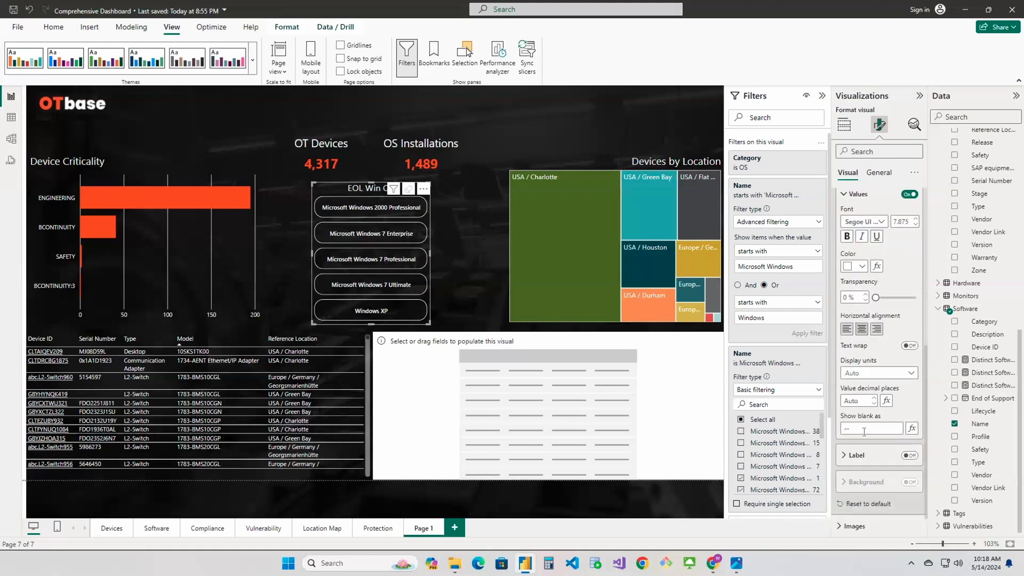
scroll(852, 454, down, 1)
- Review the EOL Win OS slicer's button formatting for the Selected and Default states
click(848, 524)
scroll(858, 458, down, 8)
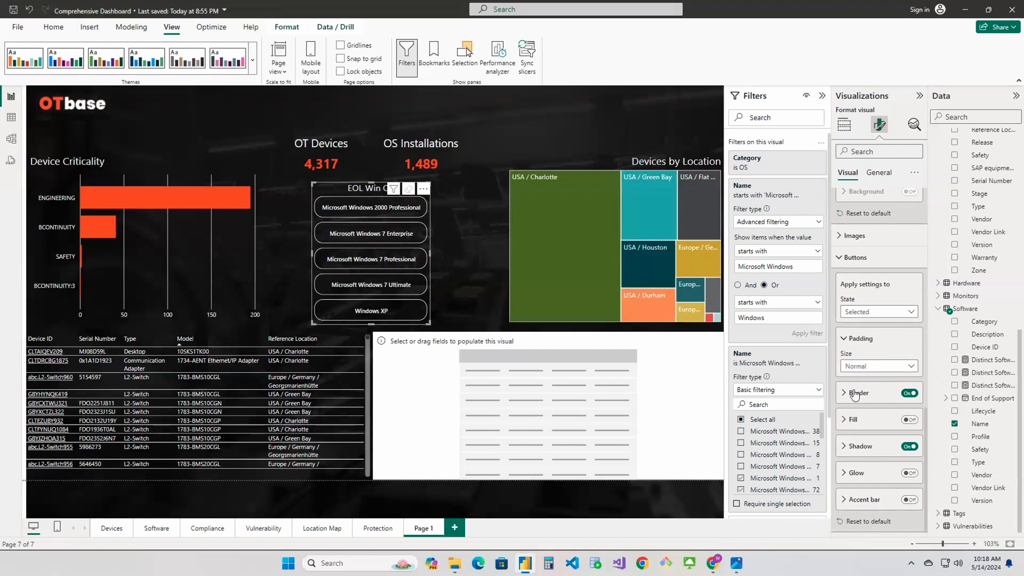
click(878, 311)
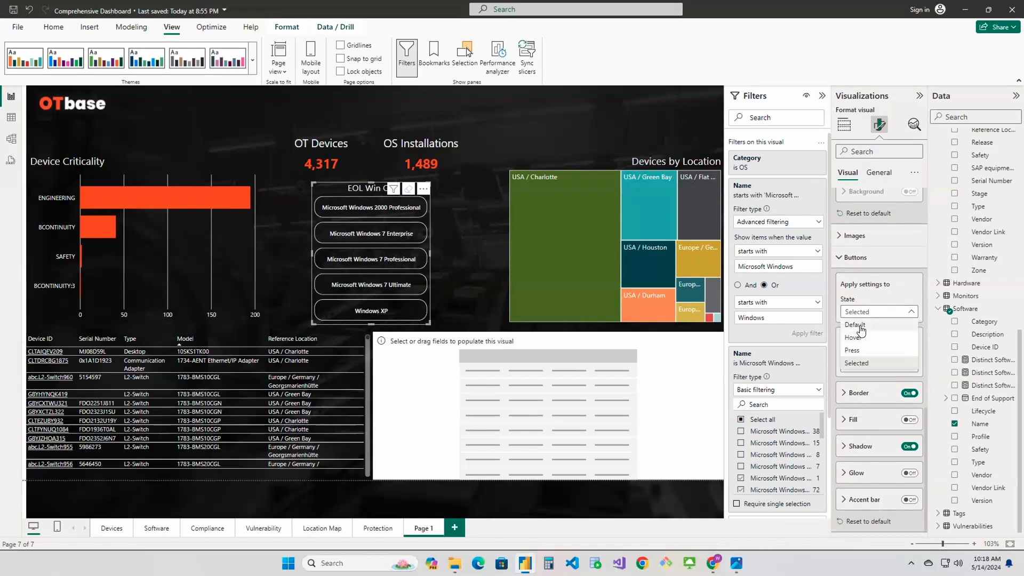
click(863, 327)
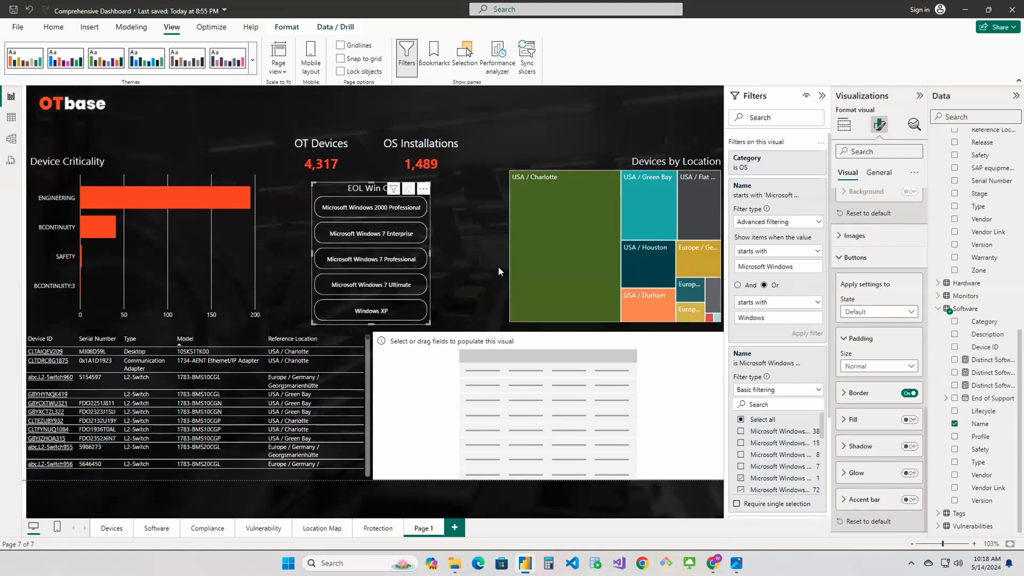
- Test multi-selection in the slicer with Windows 7 Enterprise, Professional, Ultimate and Windows XP, and reduce the selection to Windows 7 Enterprise
click(360, 233)
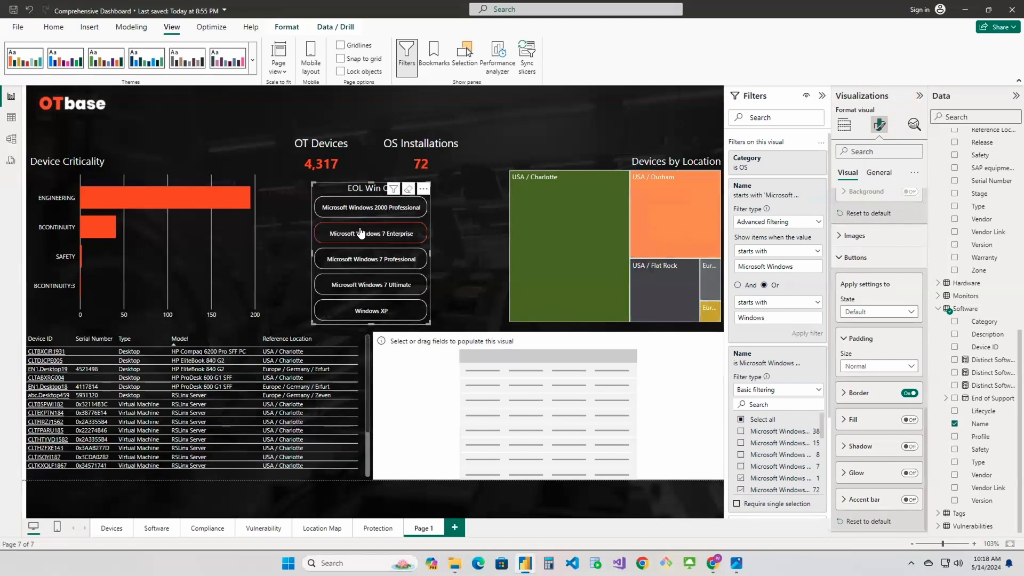
ctrl+click(368, 263)
ctrl+click(371, 286)
ctrl+click(367, 310)
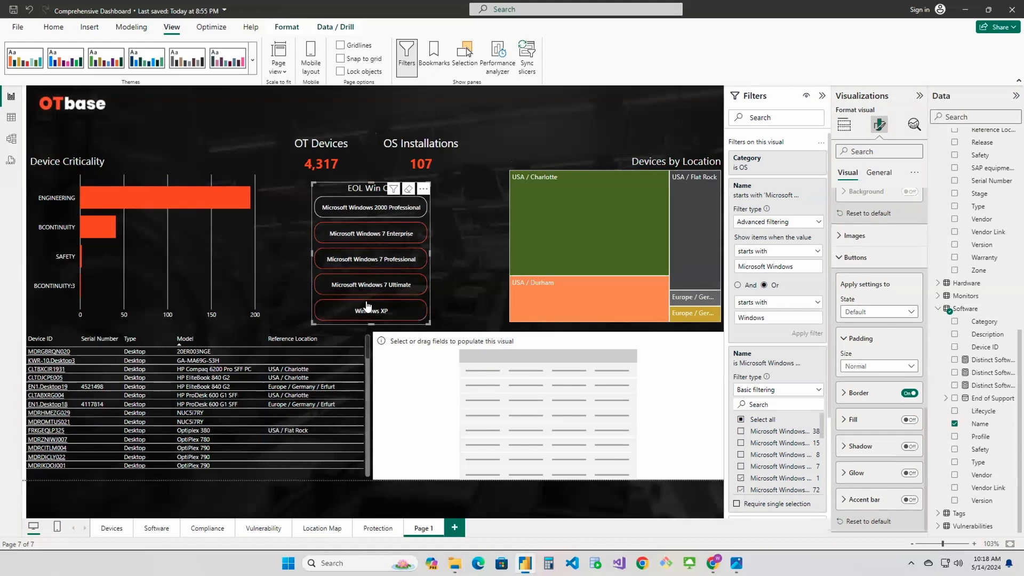
ctrl+click(367, 310)
ctrl+click(366, 287)
ctrl+click(362, 261)
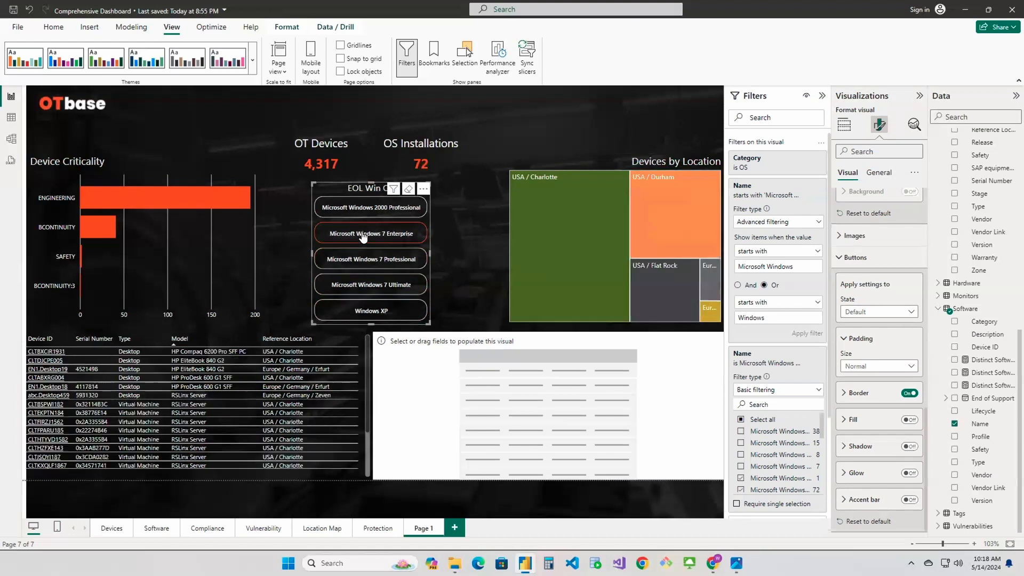
- Clear the Microsoft Windows 7 Enterprise selection in the EOL Win OS slicer
ctrl+click(363, 235)
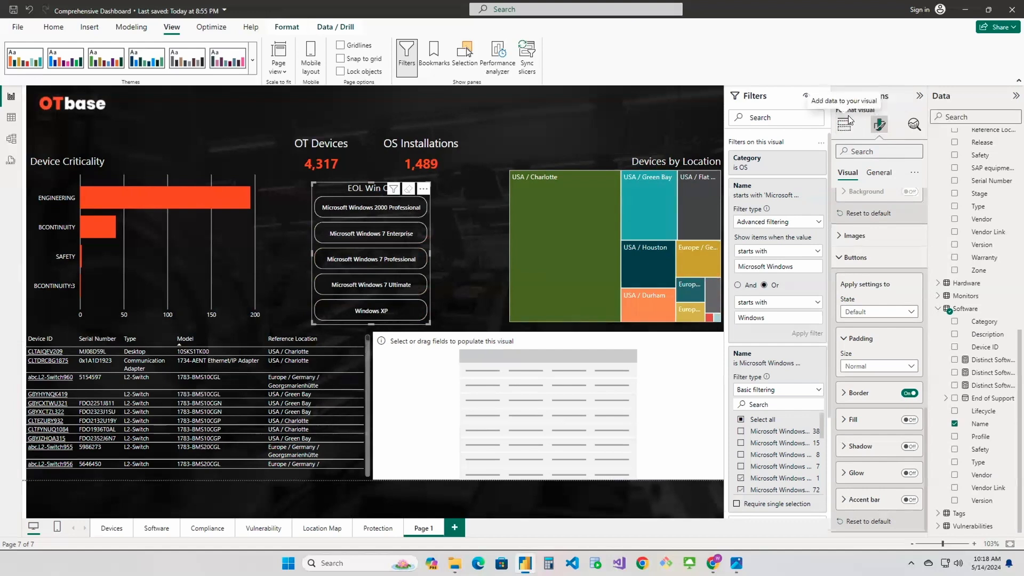
click(461, 217)
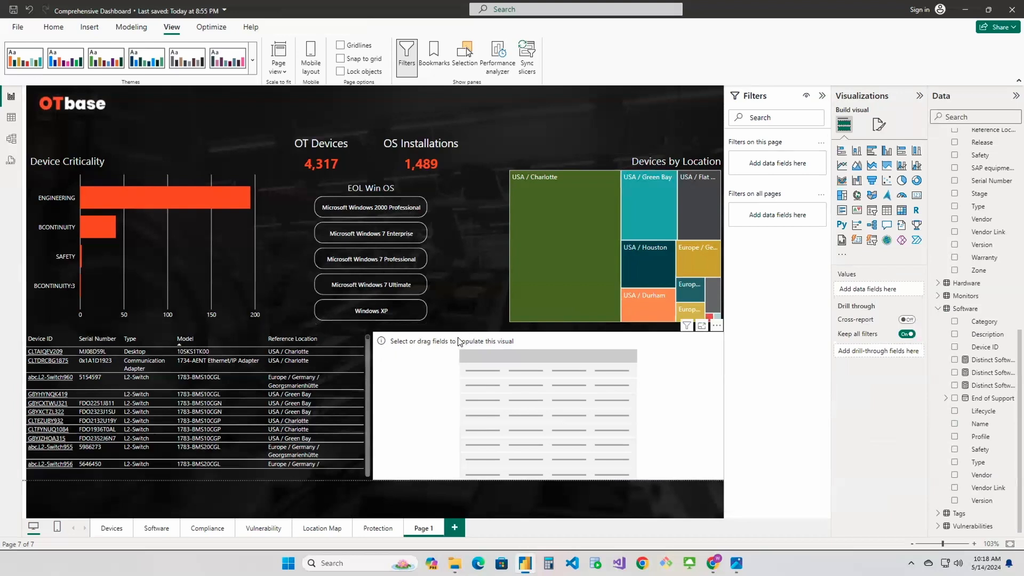
- Populate the empty table with the Software table's Name field and the device Criticality field
click(484, 342)
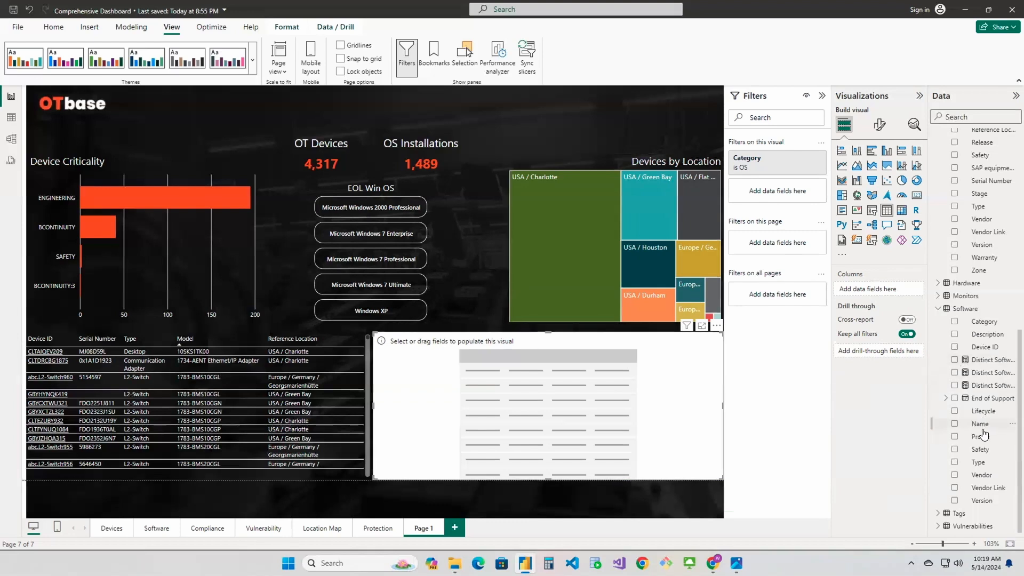
drag(976, 422, 886, 293)
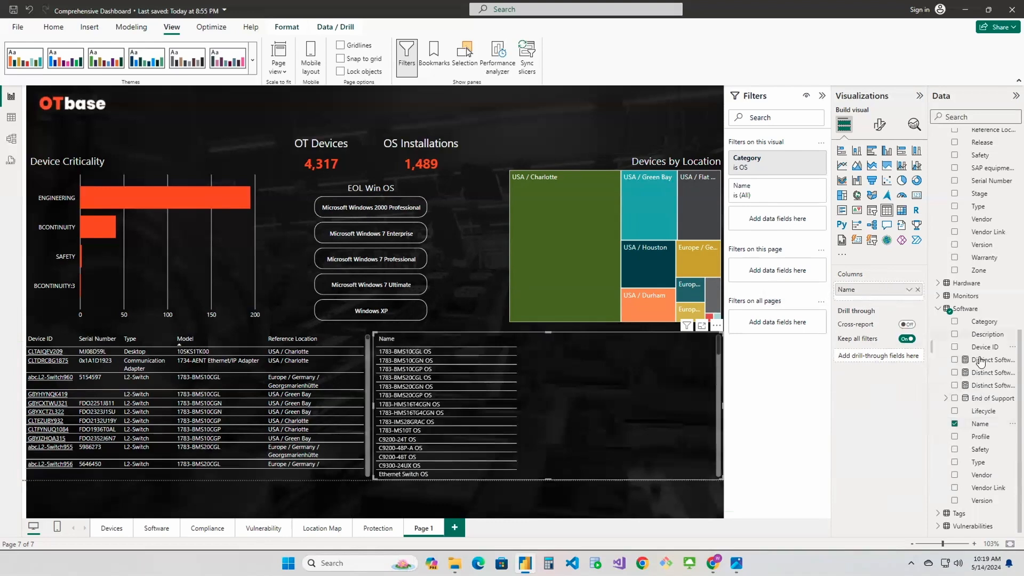
scroll(977, 249, up, 10)
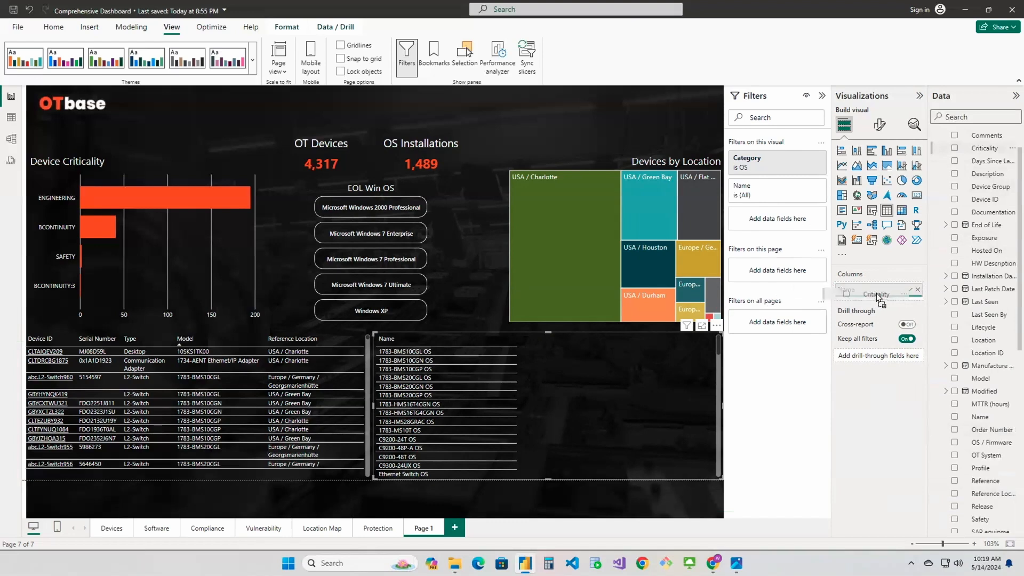
drag(876, 297, 877, 299)
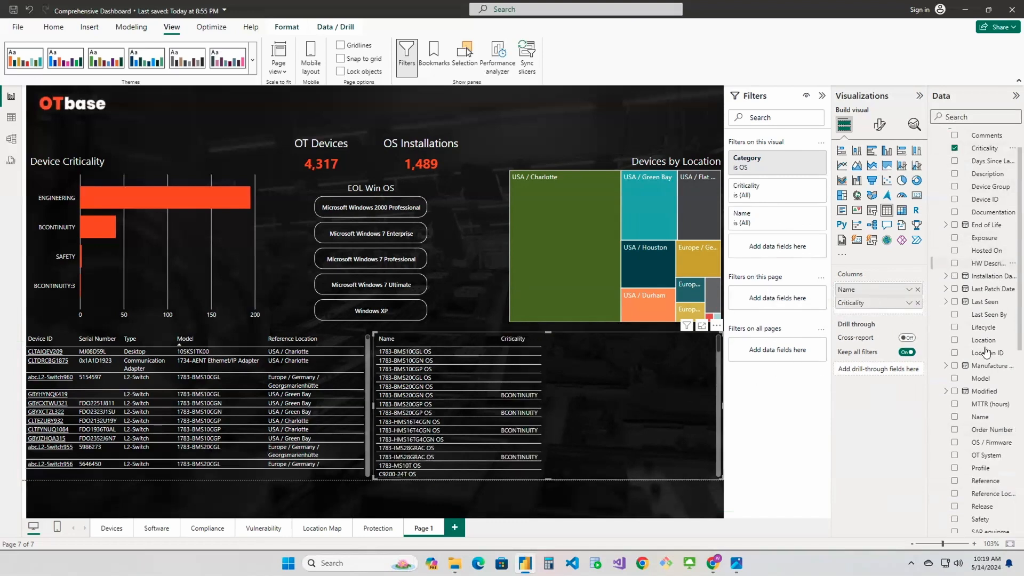
- Add the Software table's Category, Vendor and Version fields as columns of the new table
scroll(983, 374, down, 5)
drag(985, 322, 882, 311)
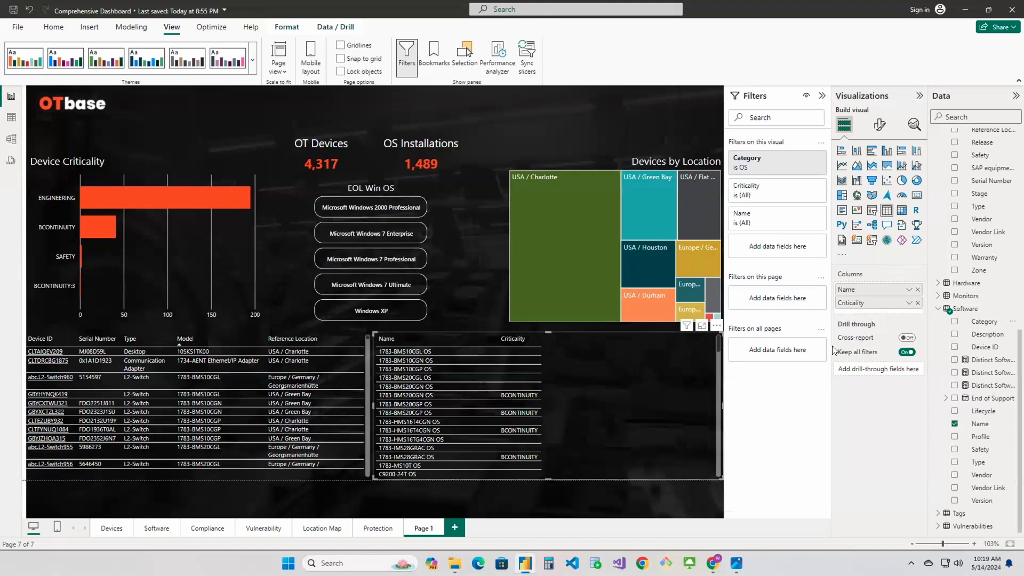
drag(980, 323, 876, 310)
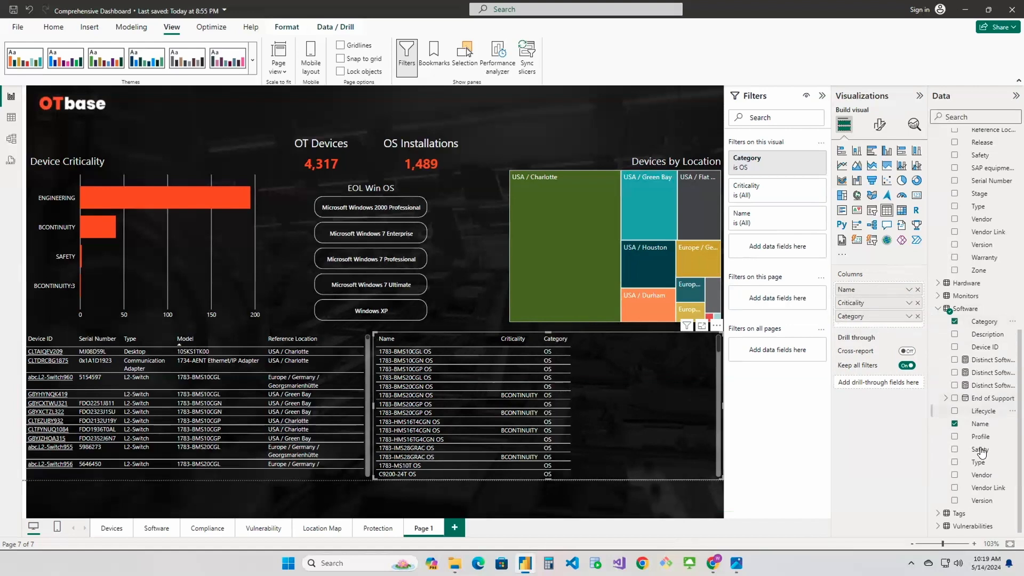
drag(981, 474, 881, 320)
drag(981, 501, 882, 334)
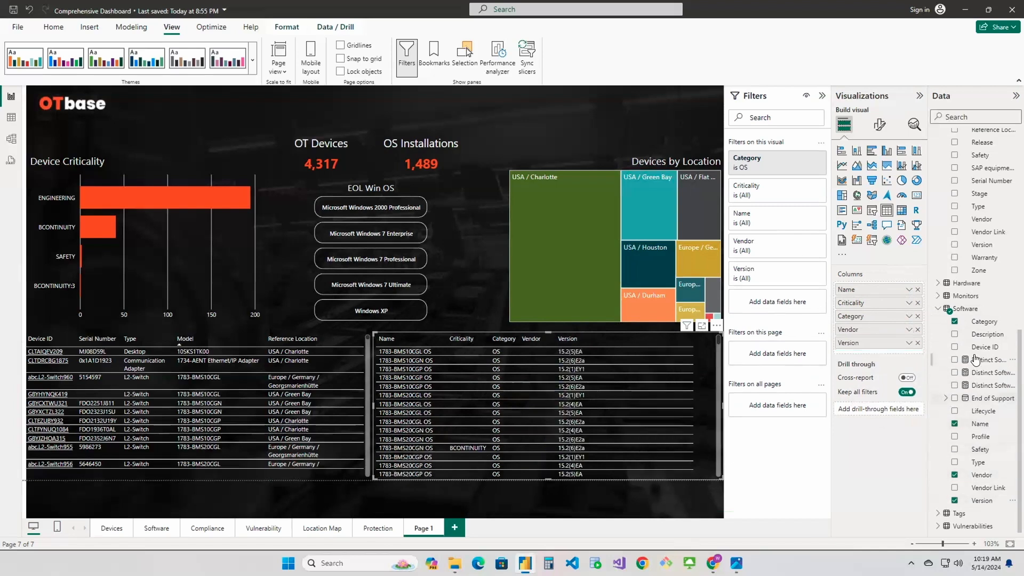
- Add the software Name field again as the last column and summarize it by Count
scroll(976, 328, up, 3)
scroll(983, 205, down, 1)
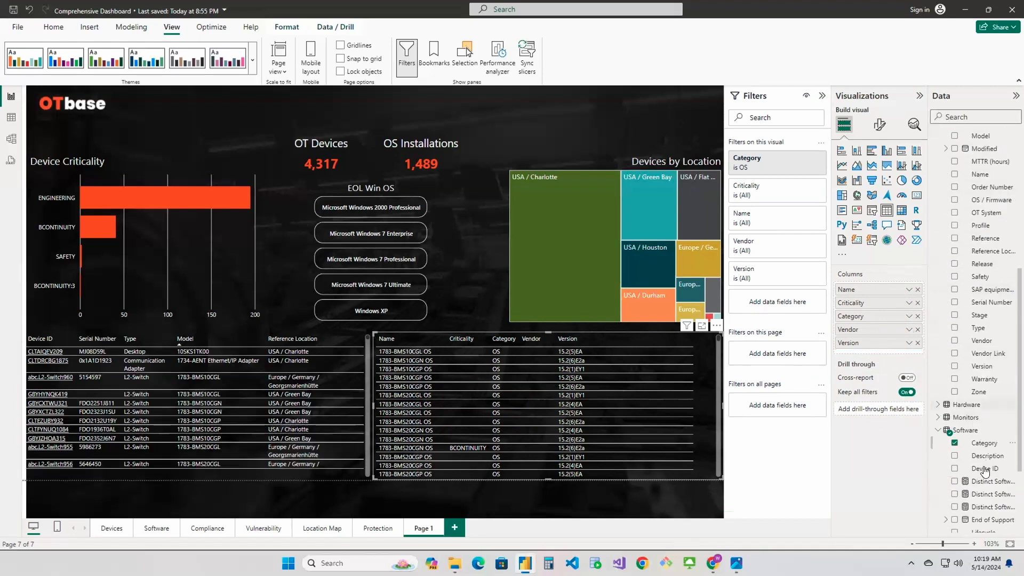
scroll(985, 468, down, 2)
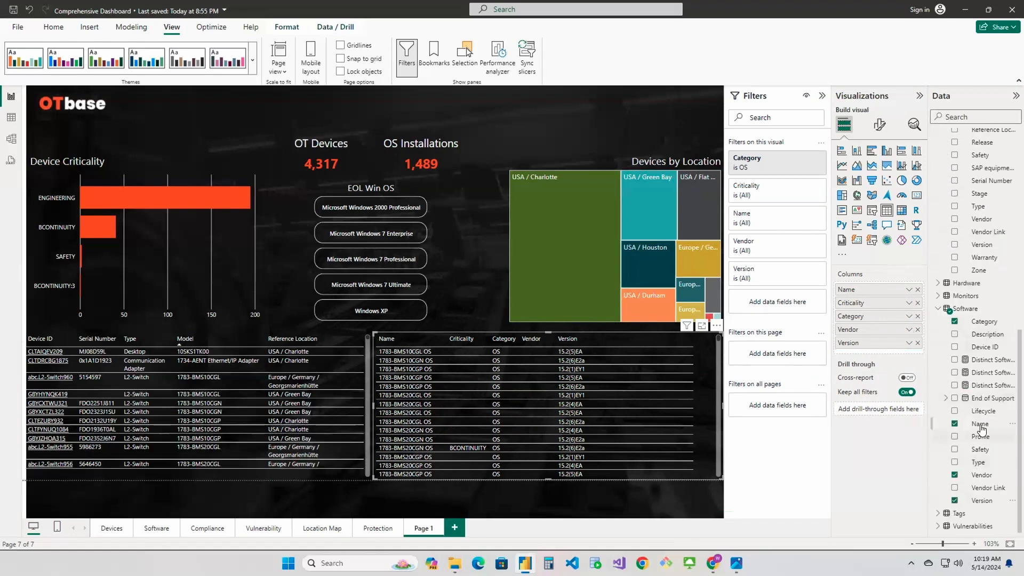
drag(980, 424, 883, 351)
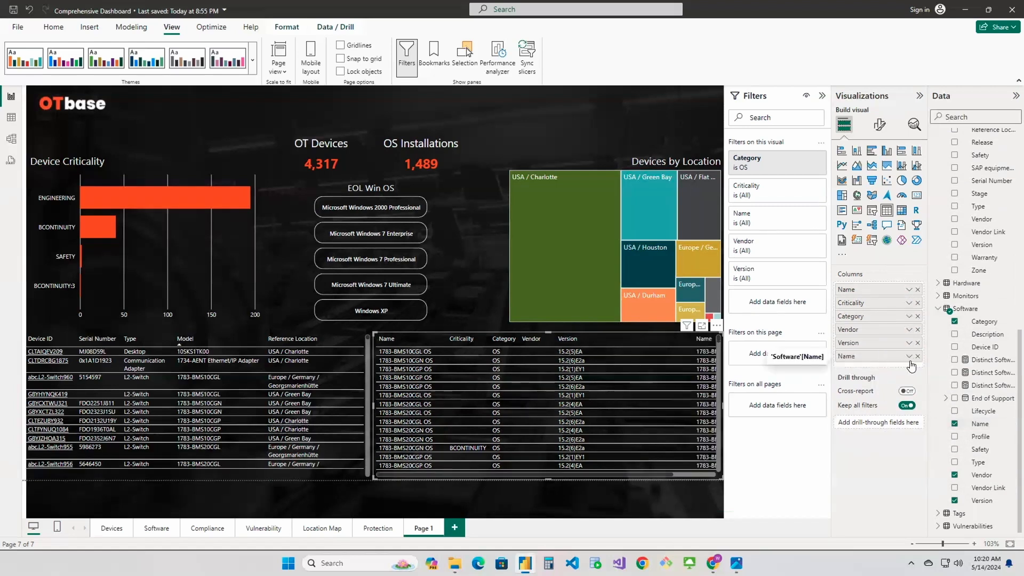
click(909, 356)
click(954, 464)
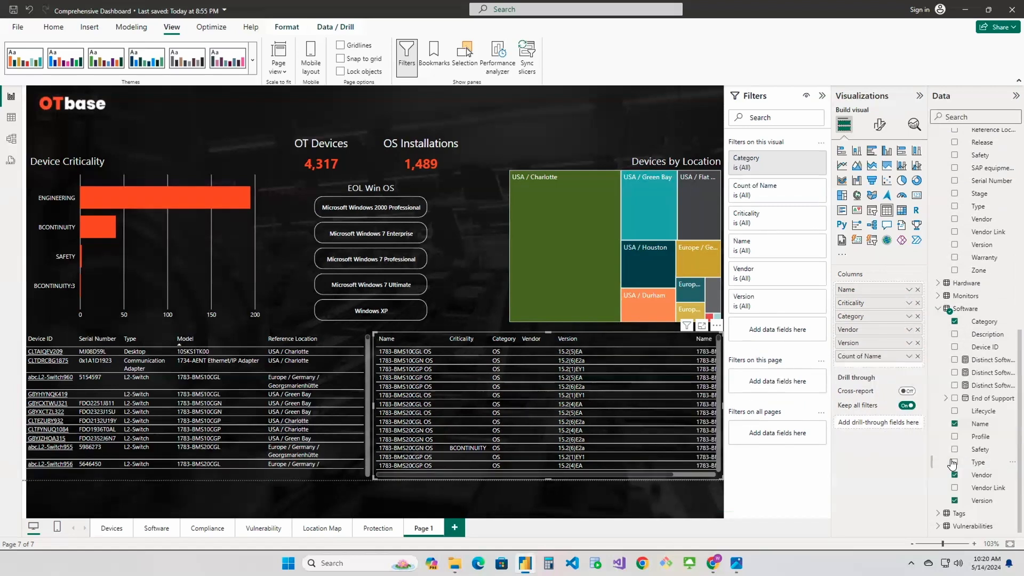
drag(687, 476, 712, 475)
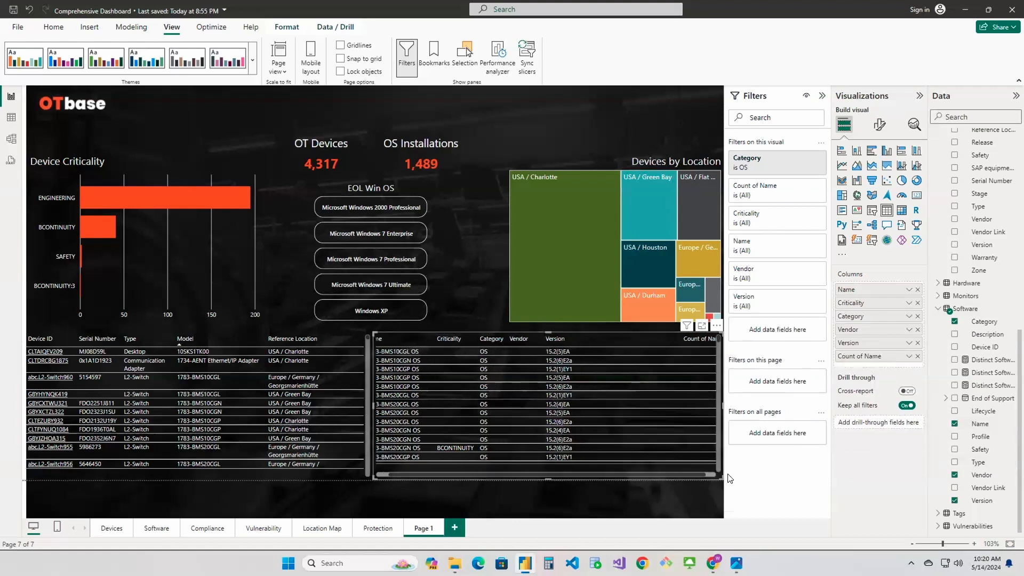
click(909, 357)
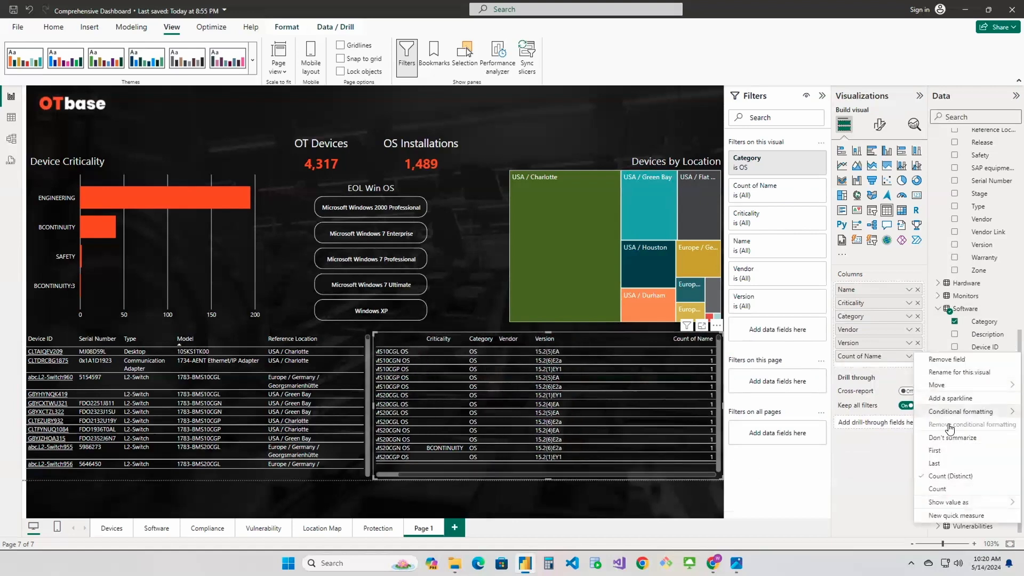
click(949, 489)
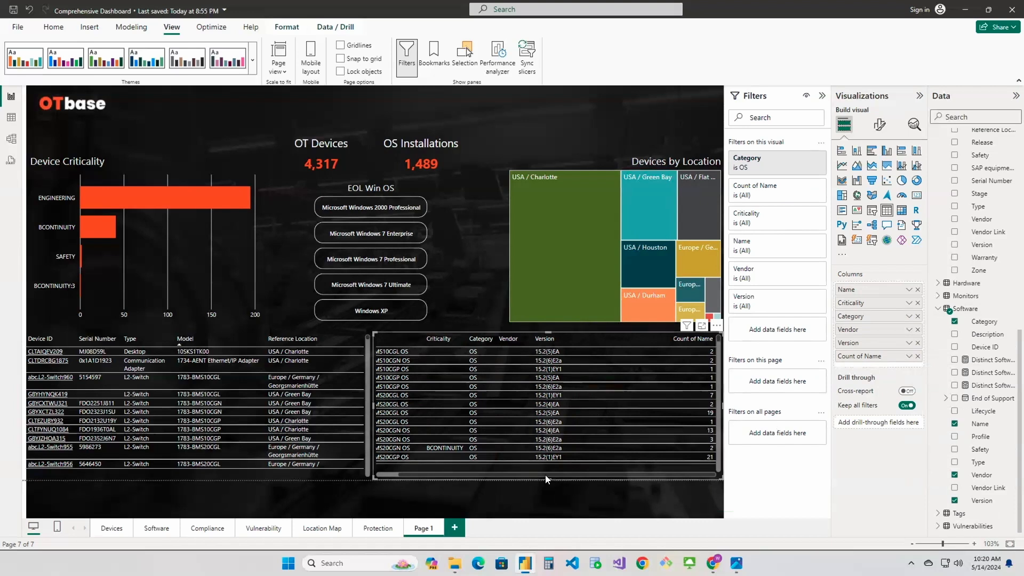
- Sort the software table by Name in descending order and widen its Name and Version columns
drag(510, 470, 458, 469)
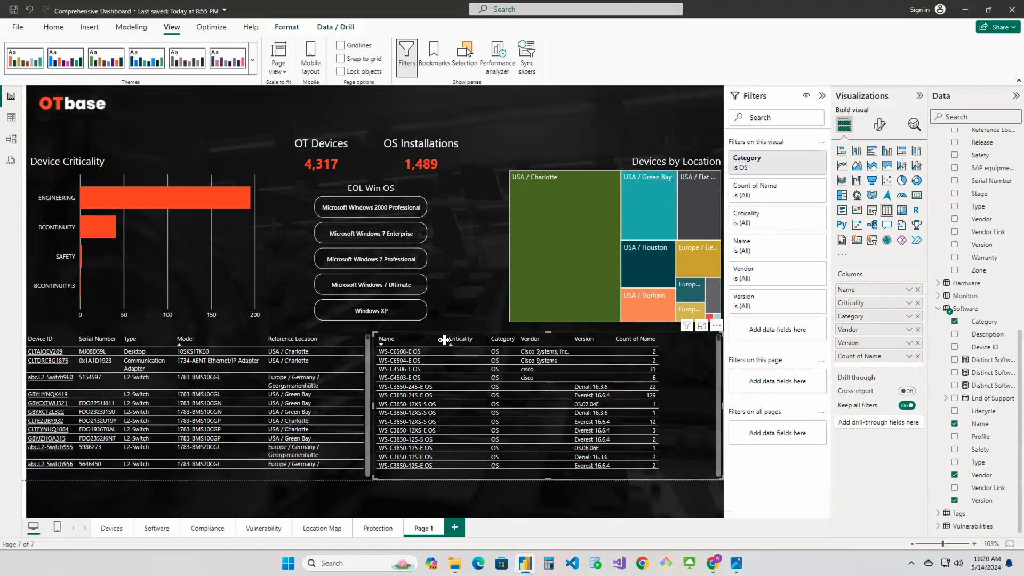
drag(444, 340, 470, 340)
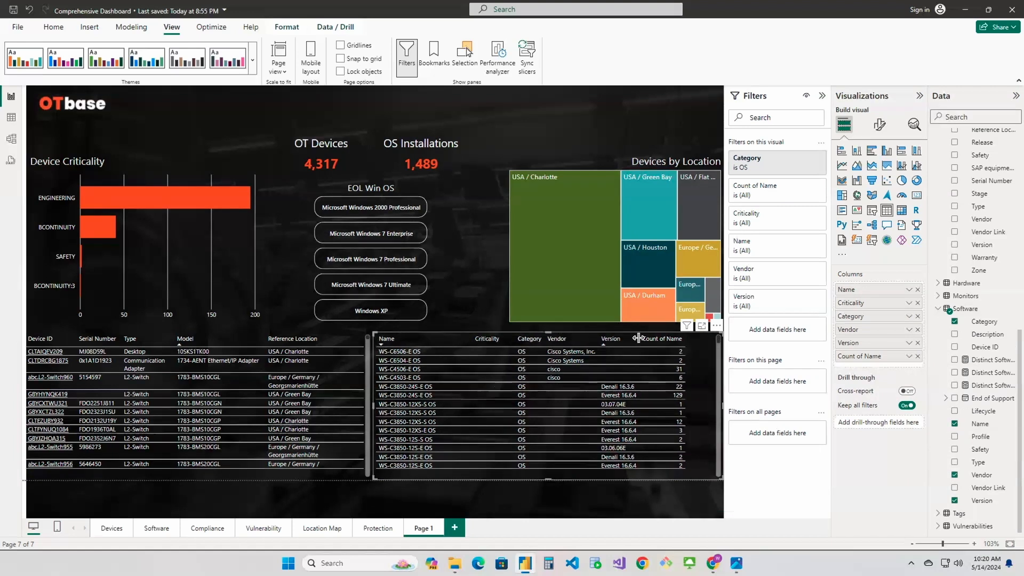
drag(639, 338, 664, 340)
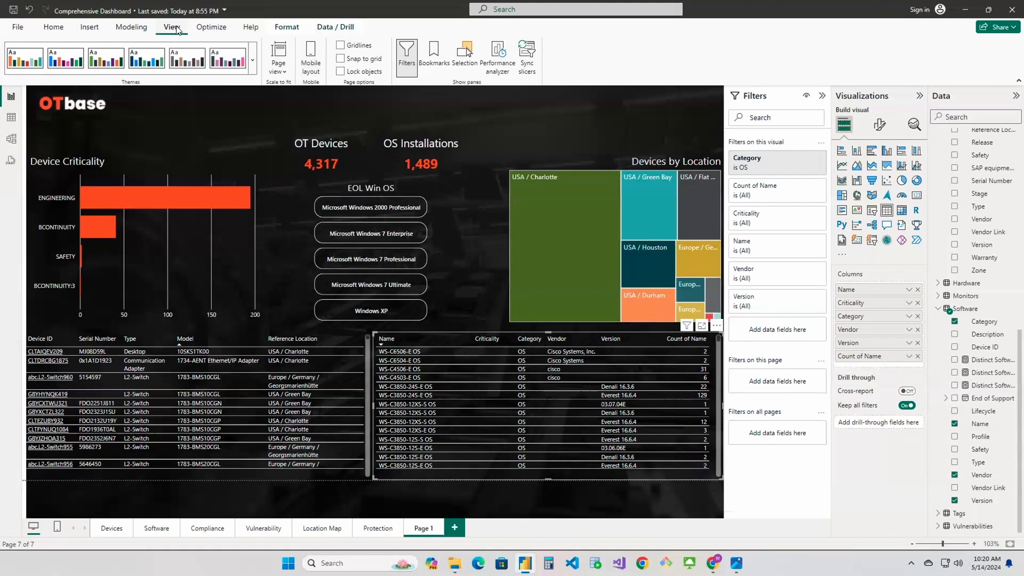
- Lock the objects on the report page
click(286, 27)
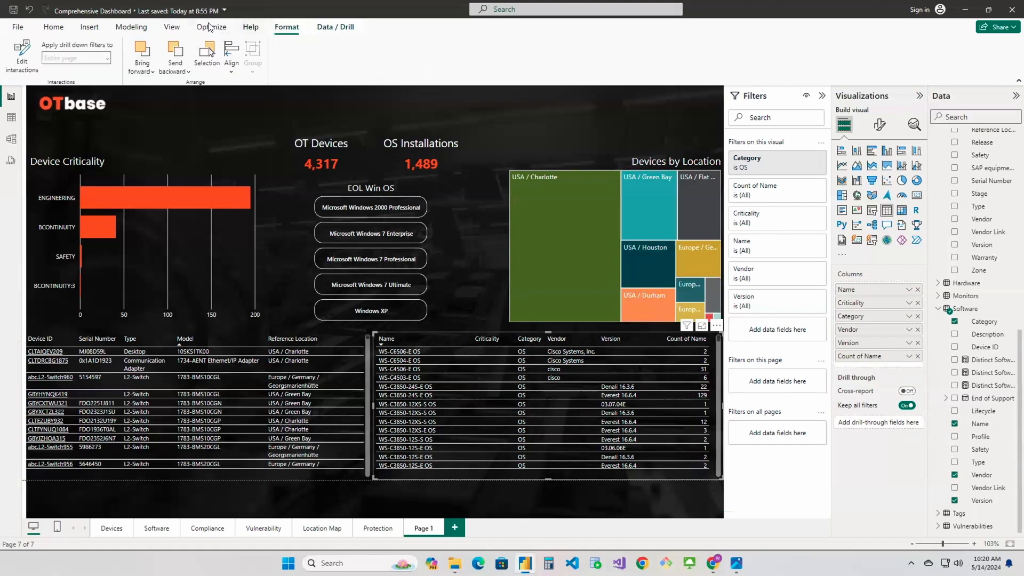
click(174, 28)
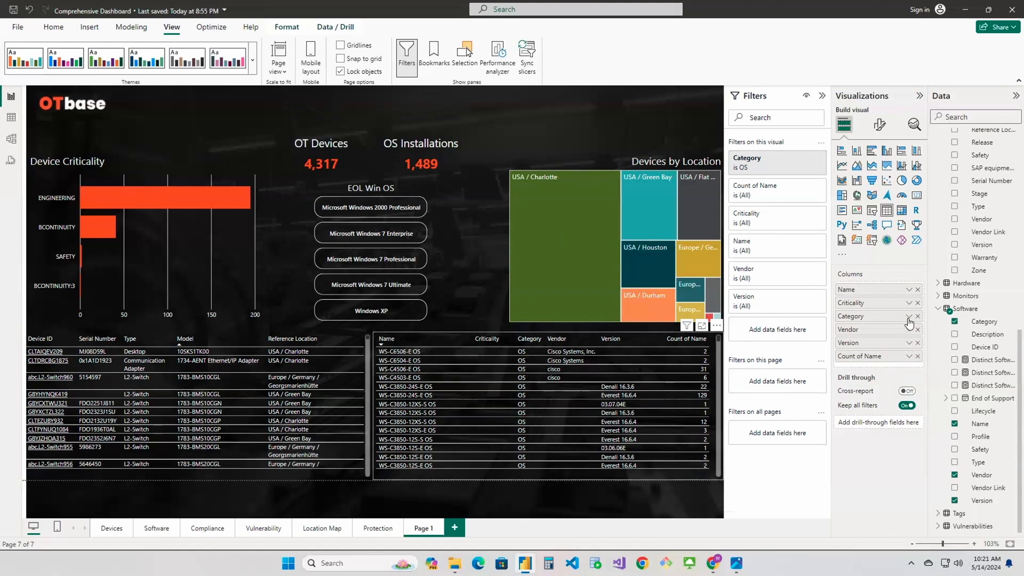
- Apply Web URL conditional formatting to the software table's Name column, based on the Software table's Profile field
click(909, 291)
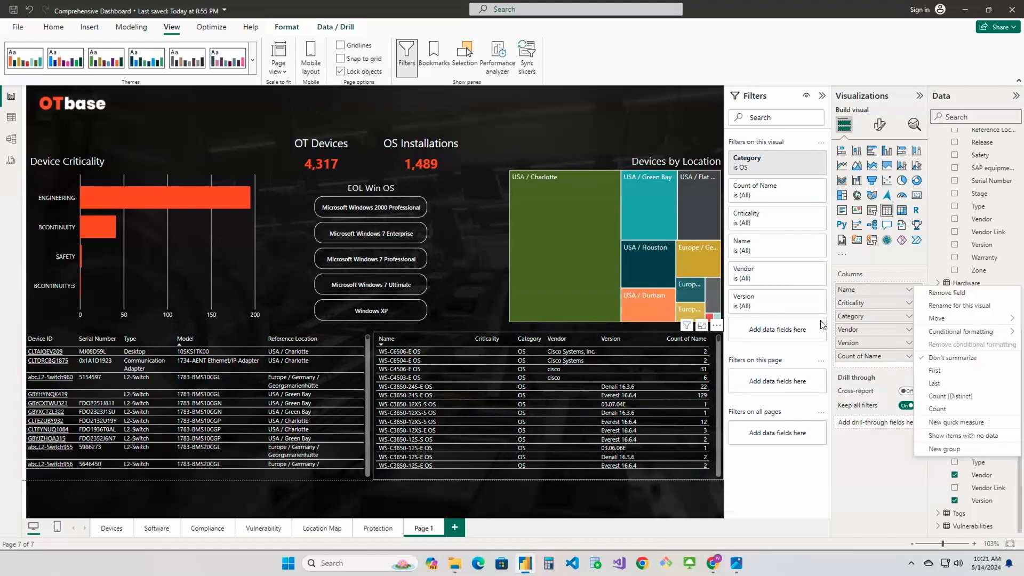
click(719, 363)
scroll(718, 361, down, 5)
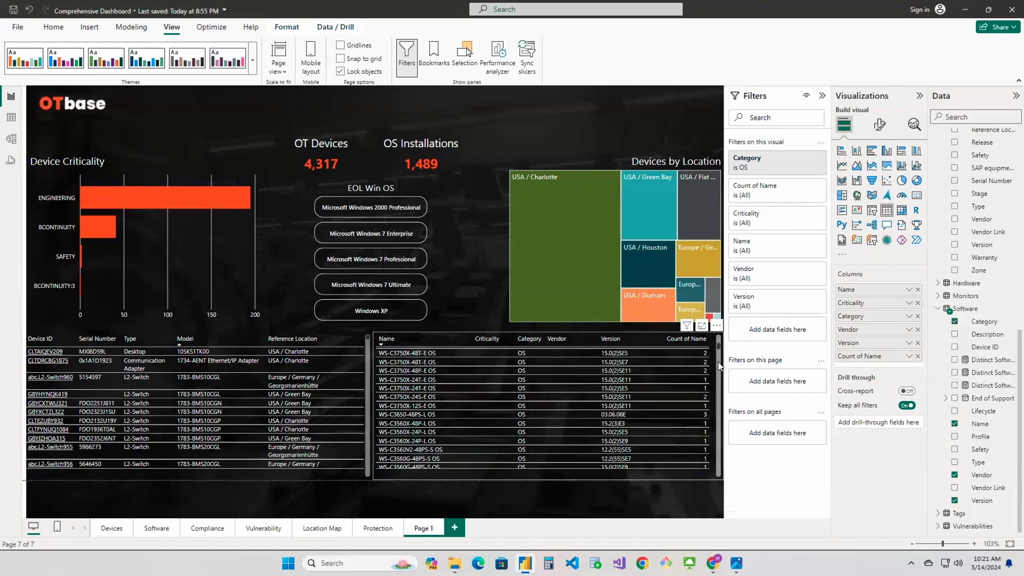
click(909, 290)
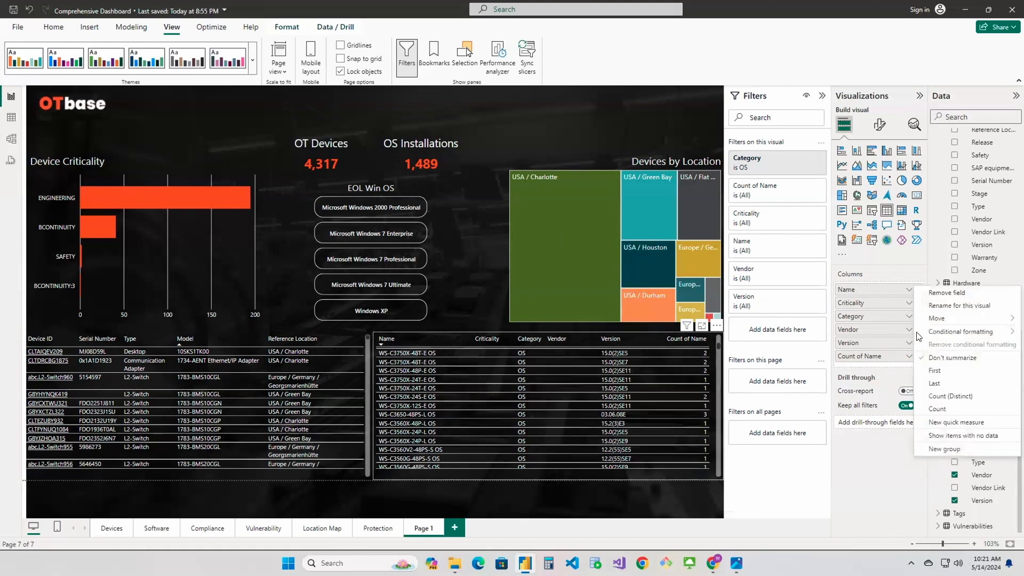
mouse_move(955, 331)
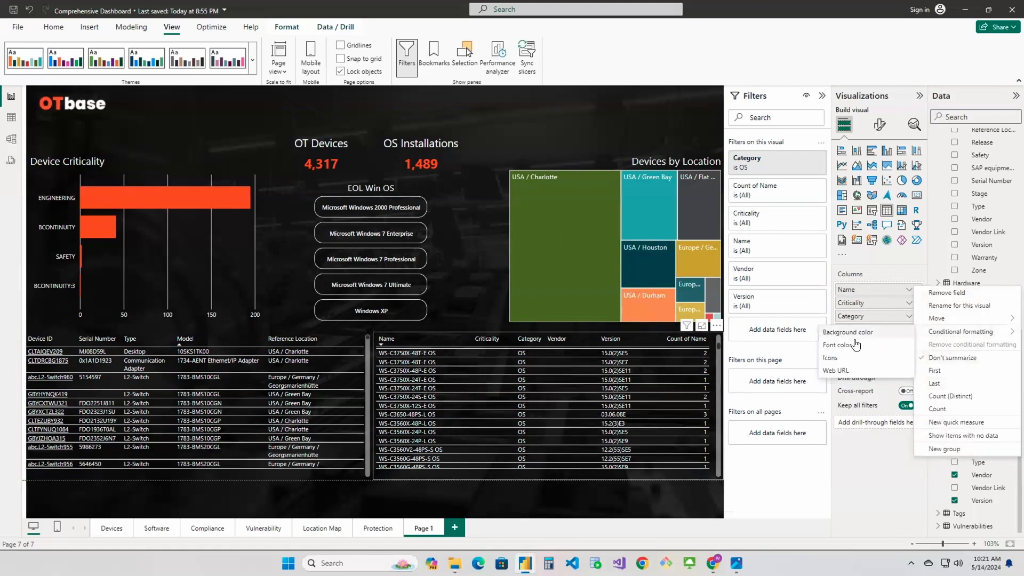
click(849, 370)
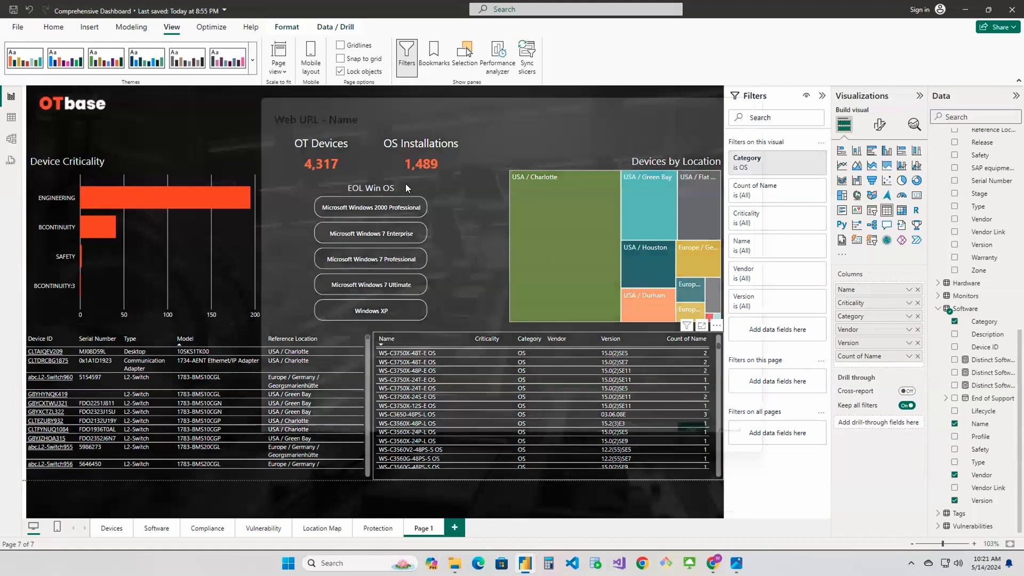
click(329, 208)
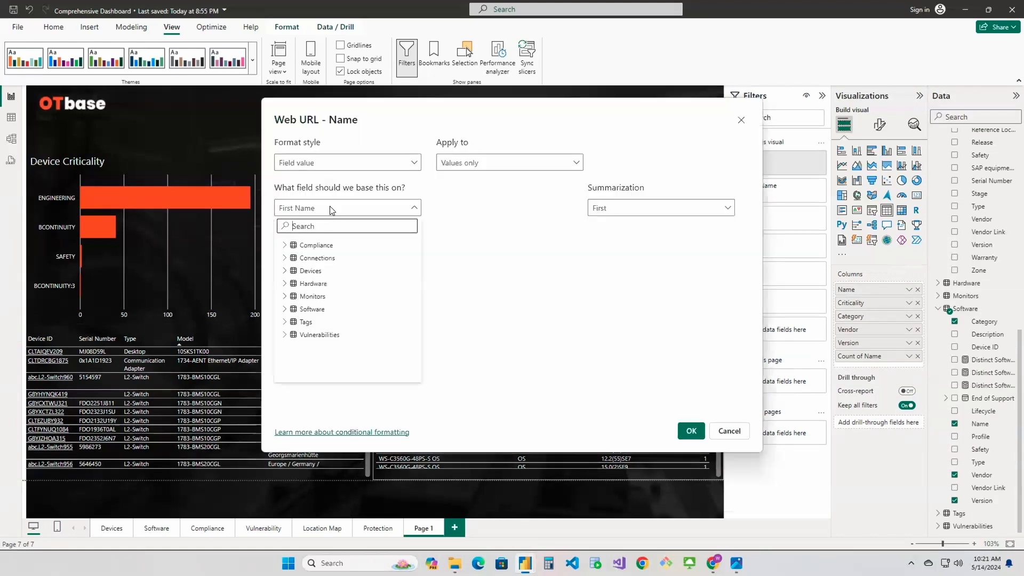
click(286, 311)
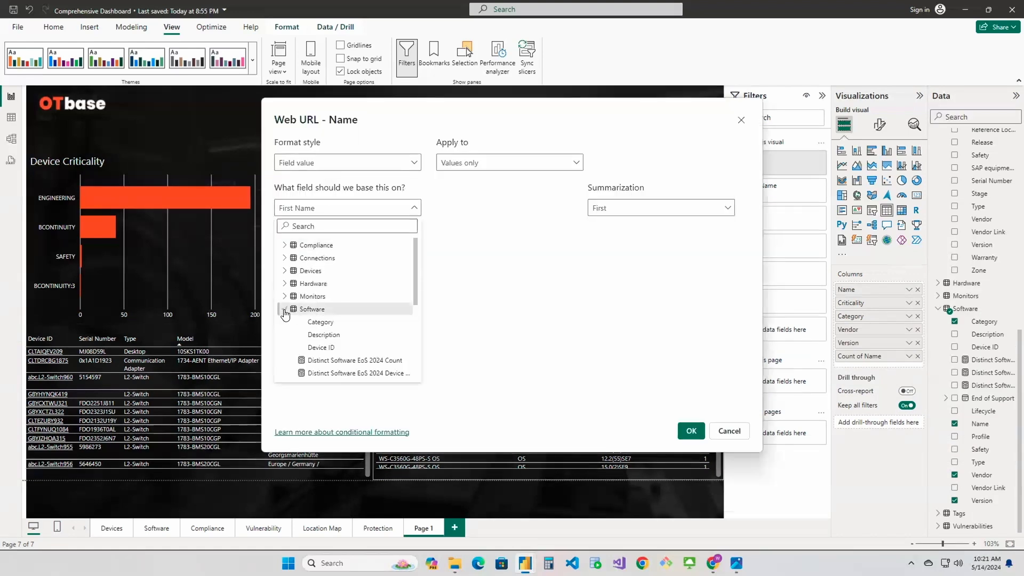
scroll(318, 319, down, 3)
click(325, 315)
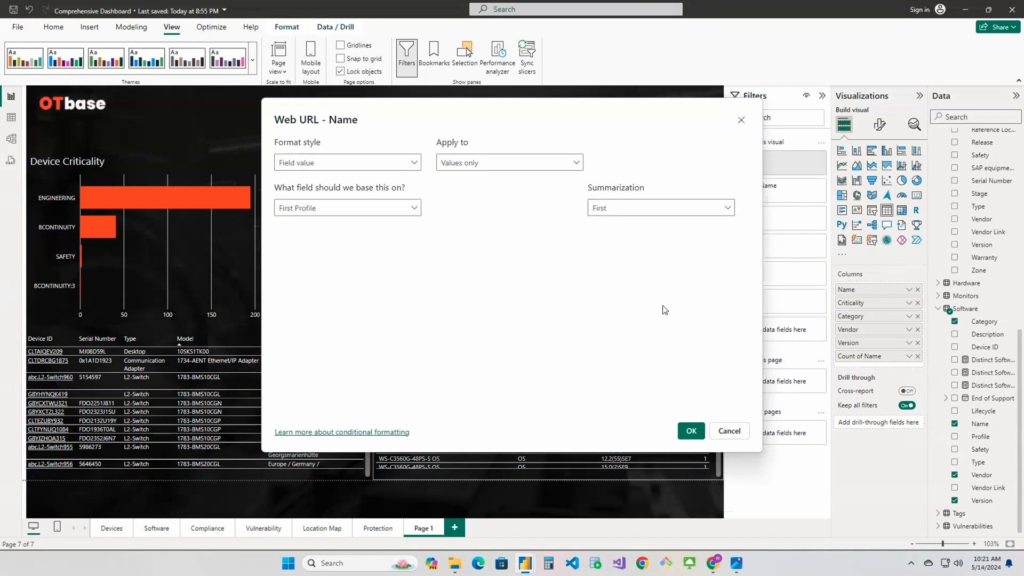
click(691, 433)
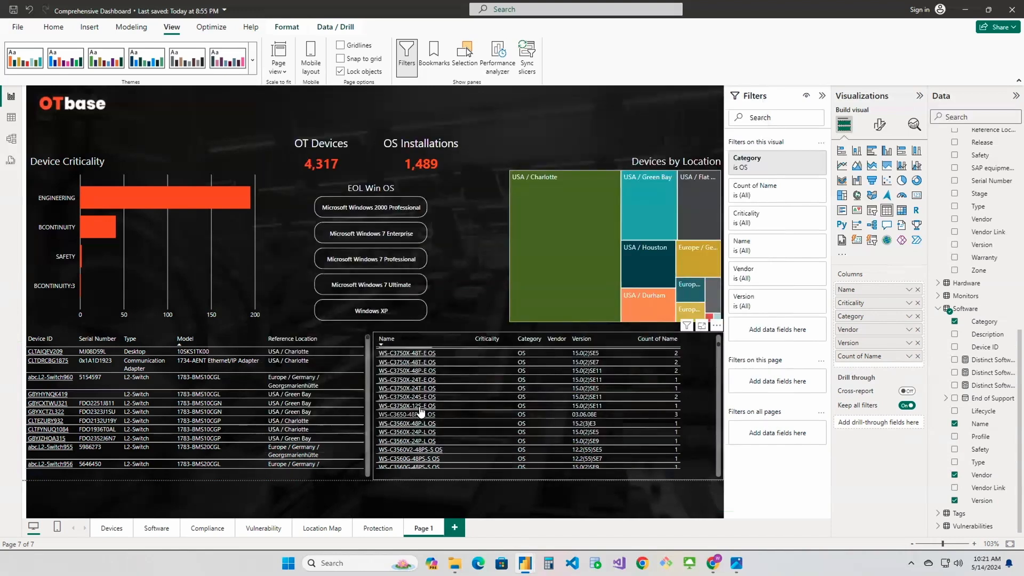
- Unlock the page objects and widen the software table's Vendor column
scroll(422, 383, up, 5)
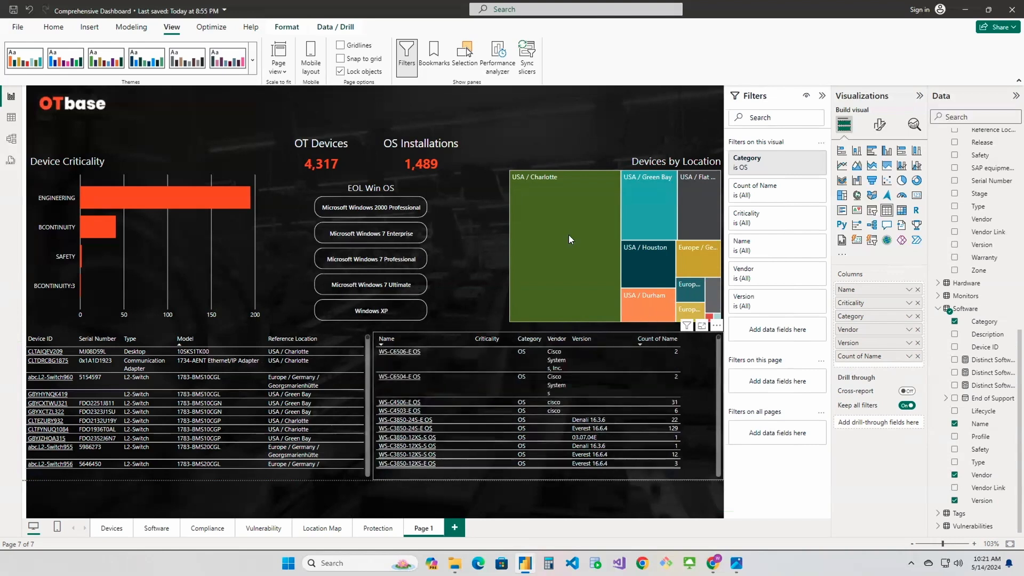
click(342, 71)
drag(568, 339, 599, 338)
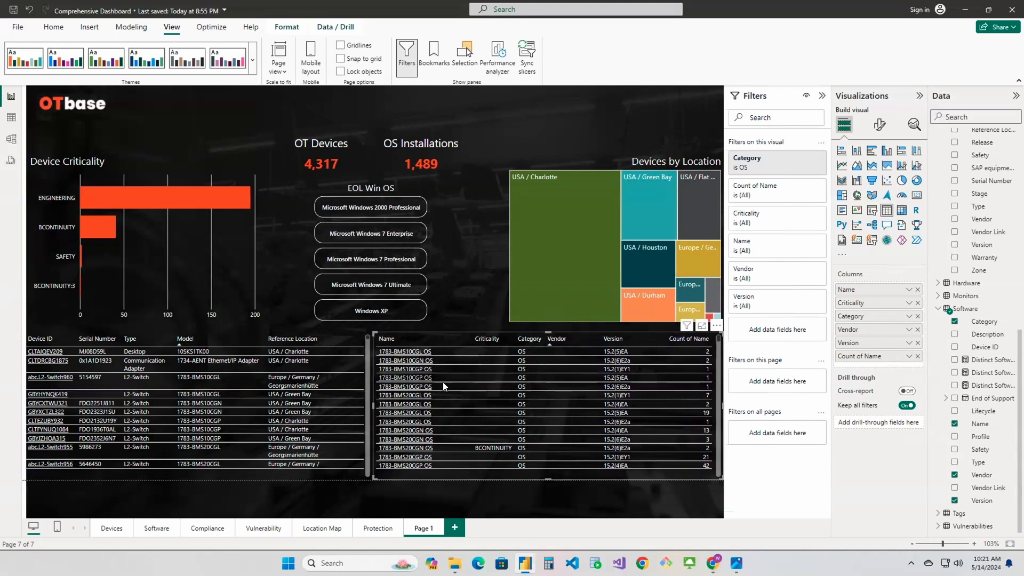
click(483, 272)
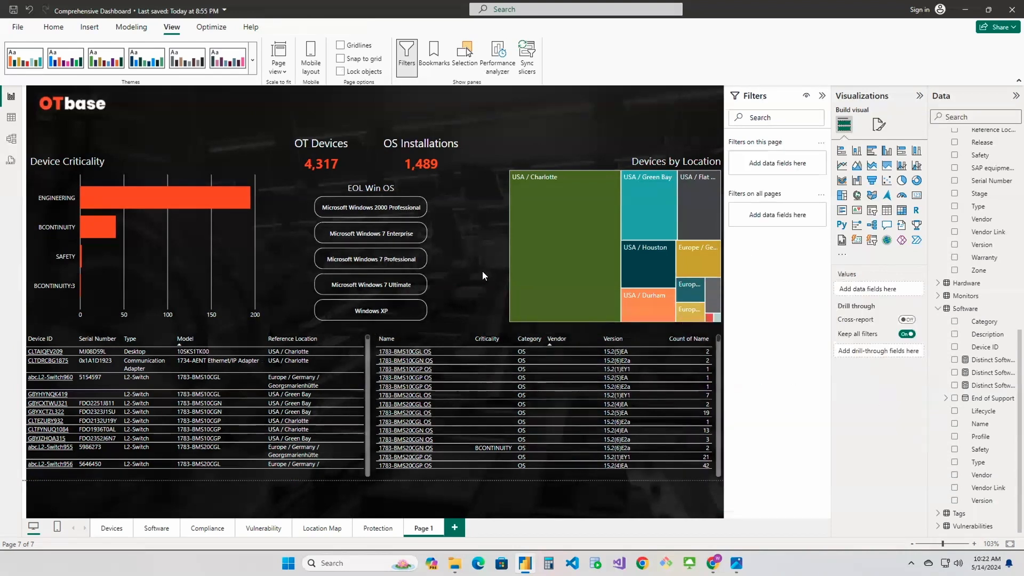